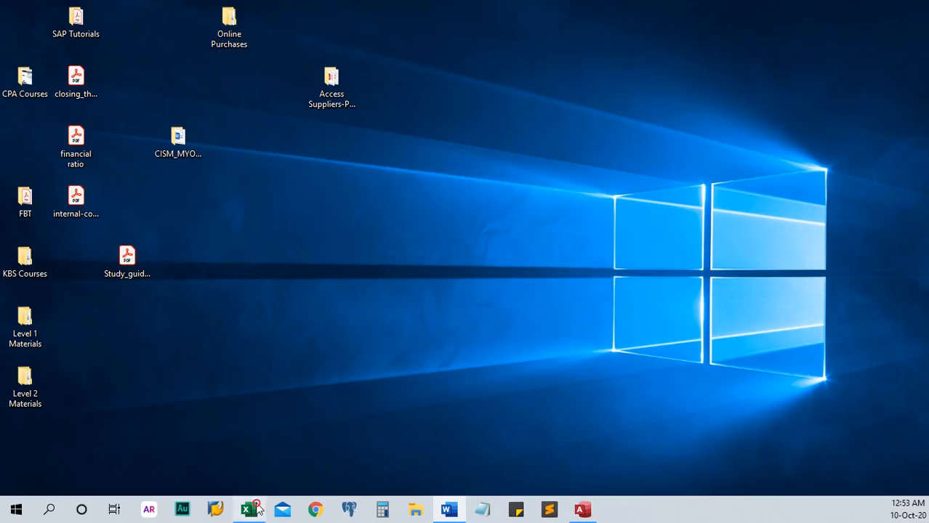
Step: Bring the Driving Lesson workbook in Excel to the front from the taskbar
click(248, 510)
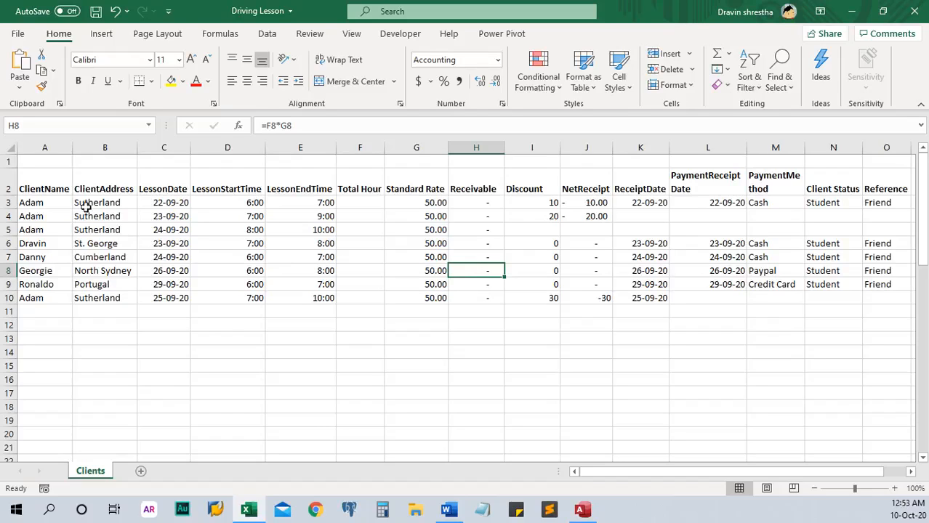
Step: Start a new lesson in row 11 with client name Adam and address Sutherland
click(66, 189)
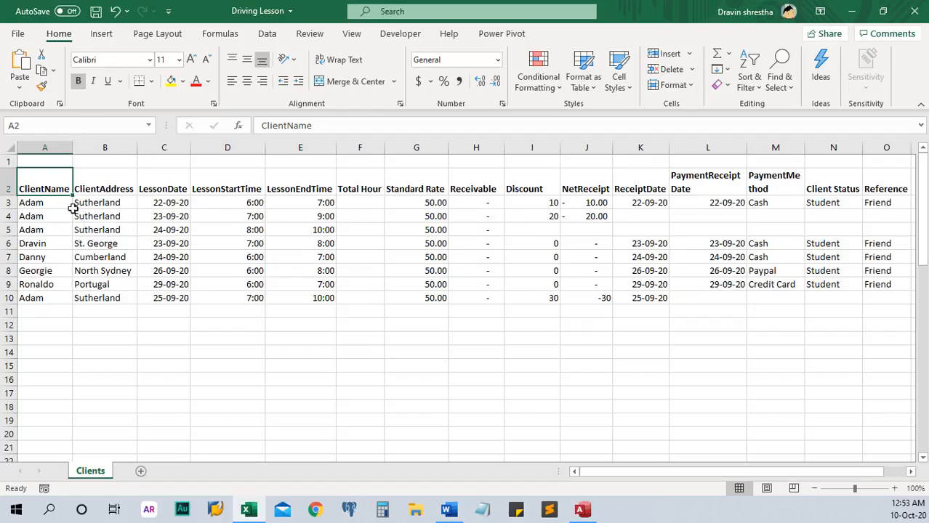
click(38, 202)
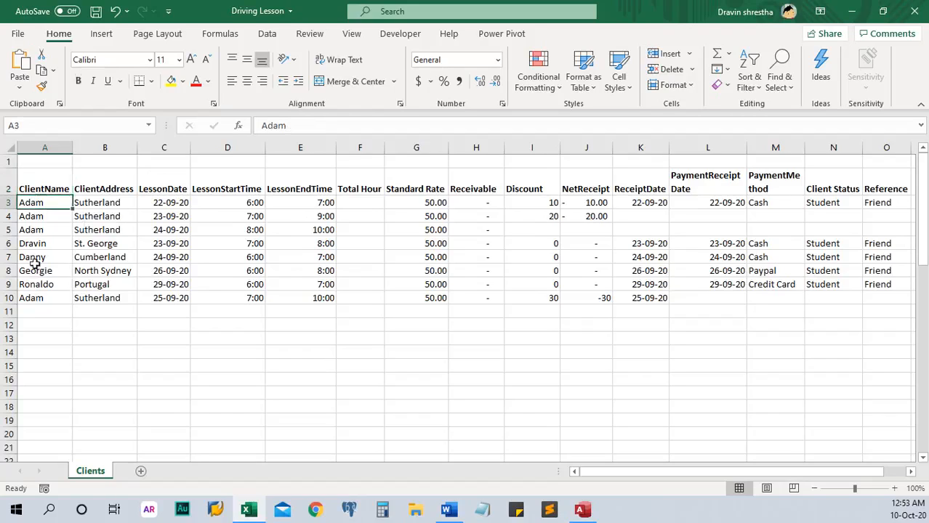
click(37, 314)
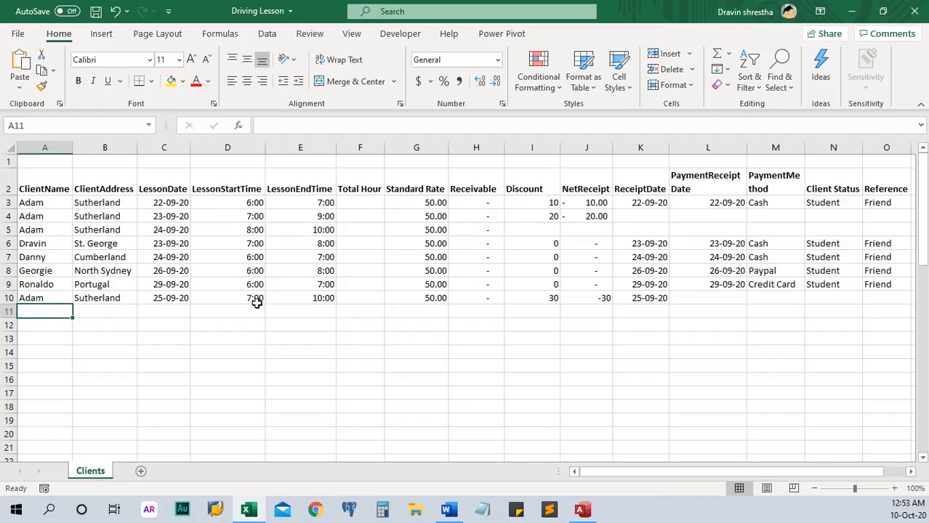
text(Adam)
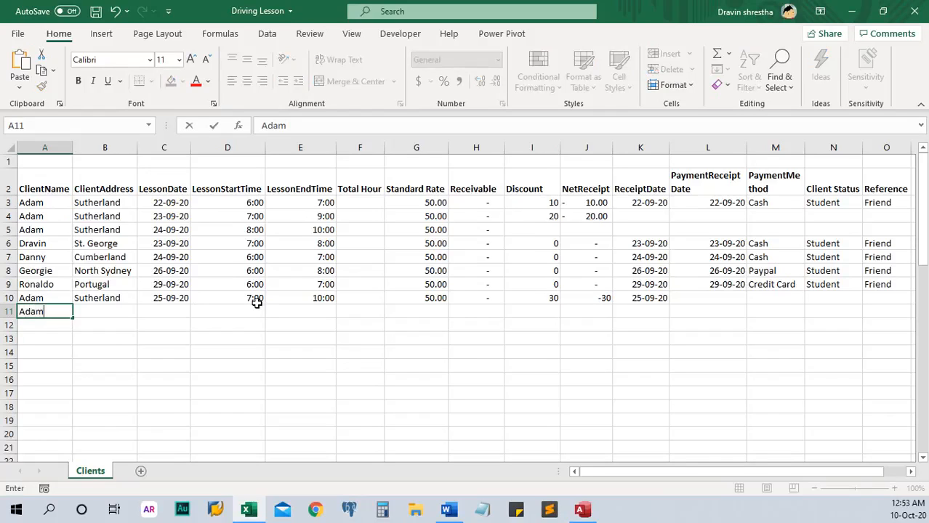
key(Tab)
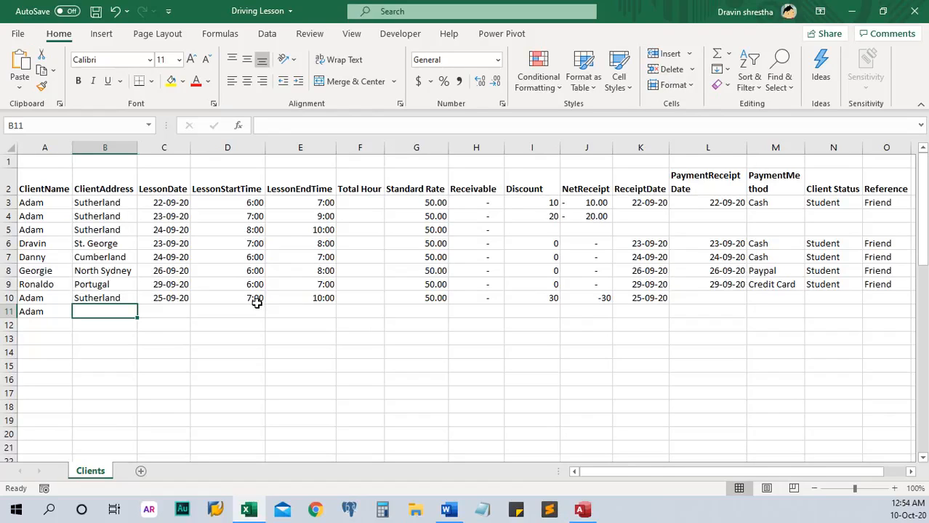
text(Sutherland)
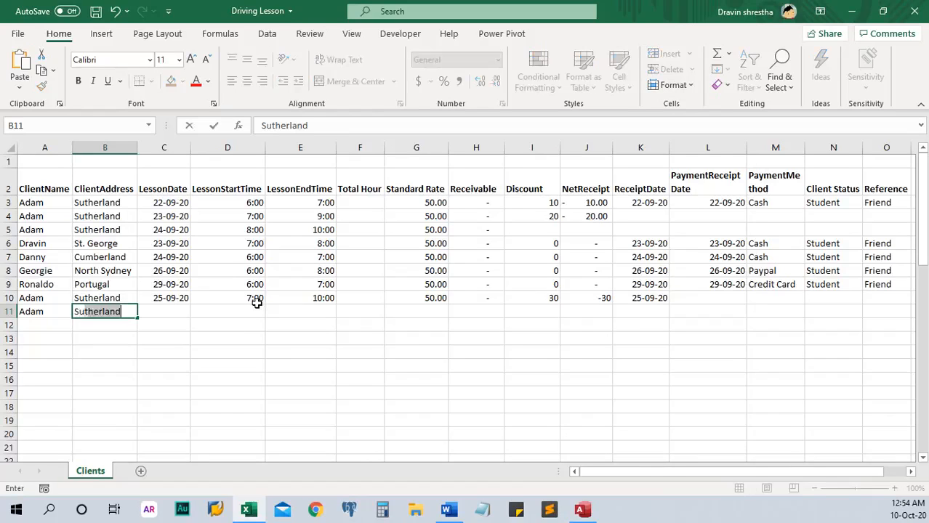
key(Tab)
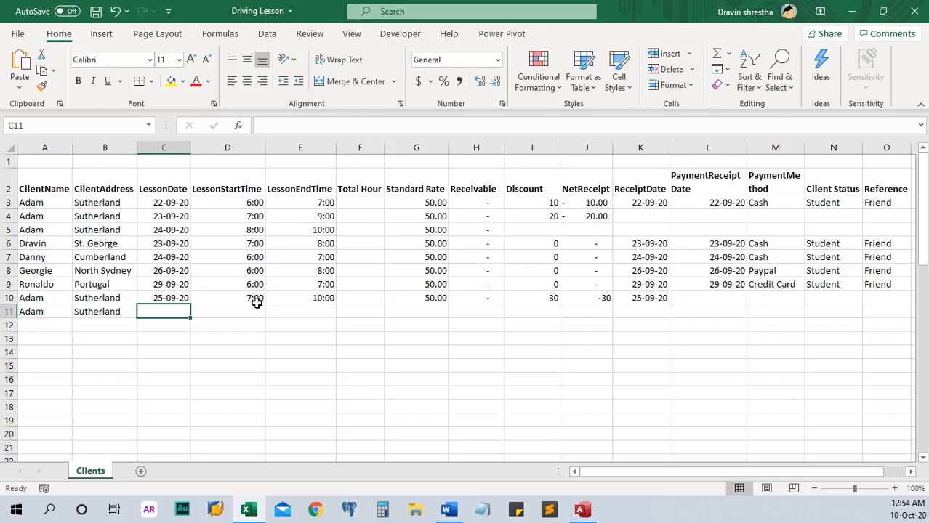
Step: Enter lesson date 26-09-20, start time 6:00 and end time 7:00 in row 11
text(2)
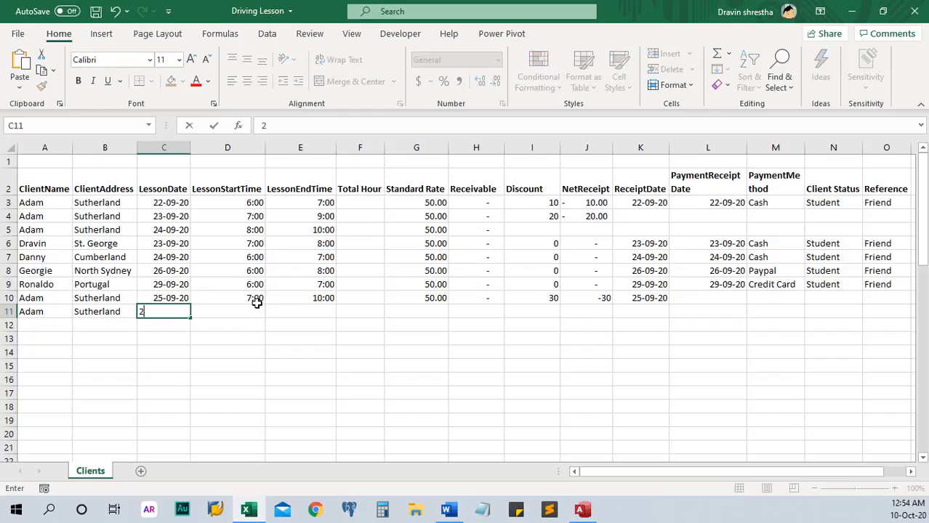
text(6-9-20)
click(260, 308)
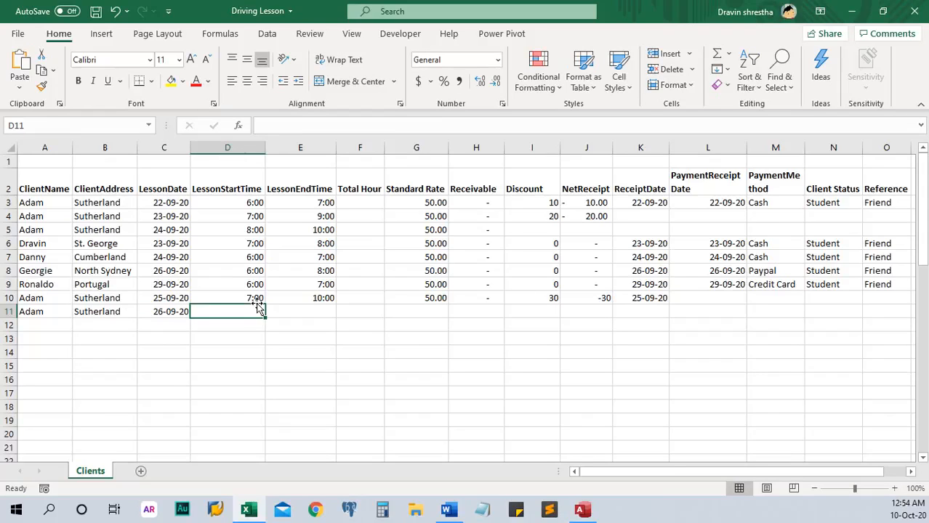
text(6:)
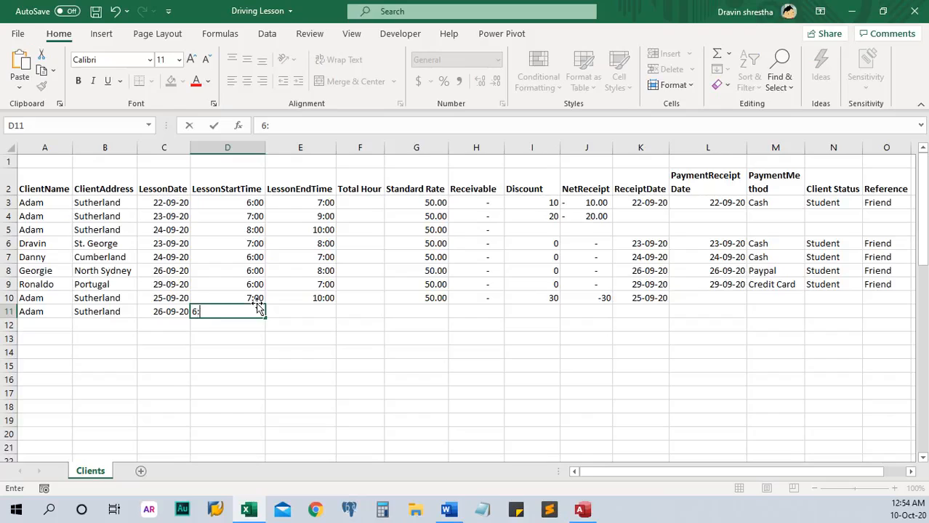
text(00)
key(Tab)
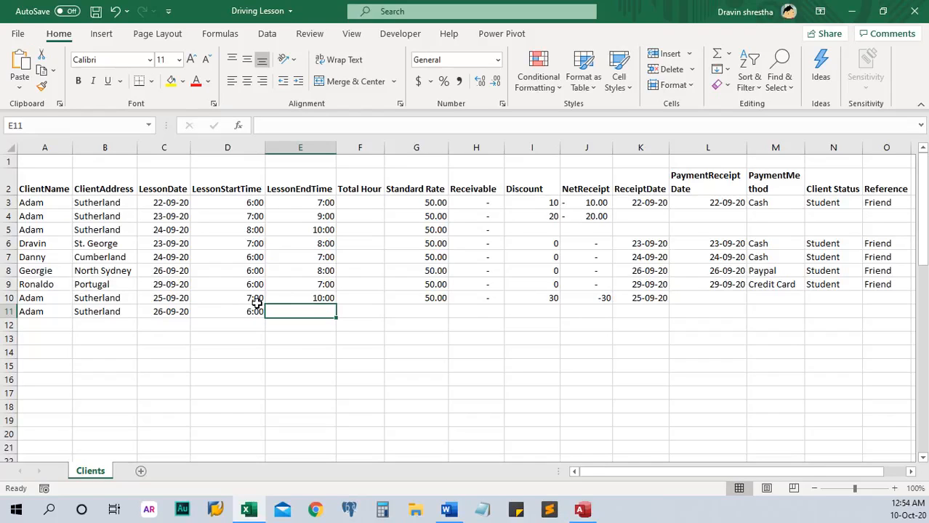
text(7"00)
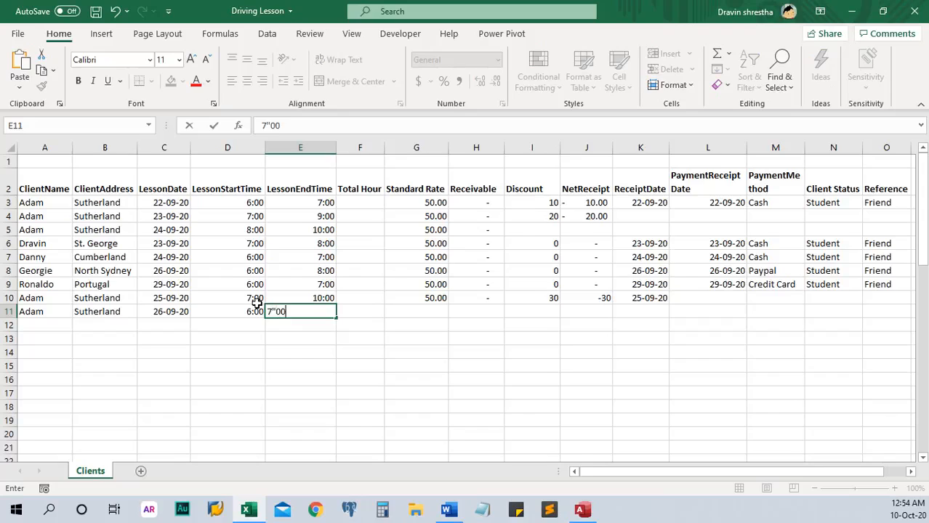
key(BackSpace)
key(BackSpace)
key(BackSpace)
text(:00)
key(Tab)
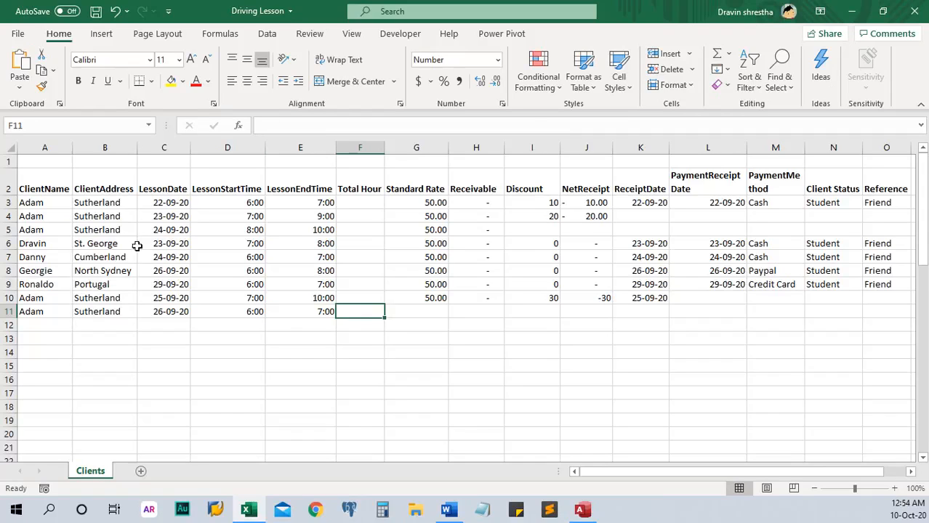
Step: Enter the formula =E3-D3 in Total Hour cell F3
click(361, 202)
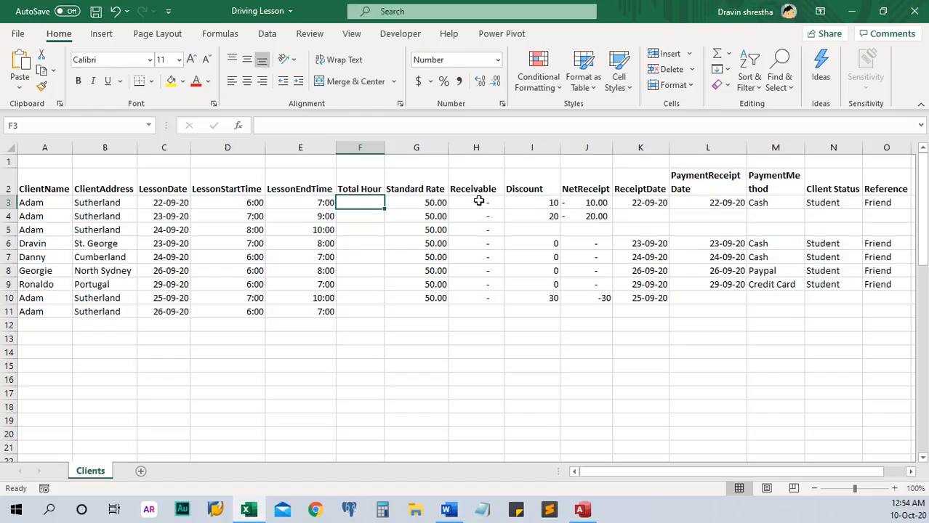
text(=)
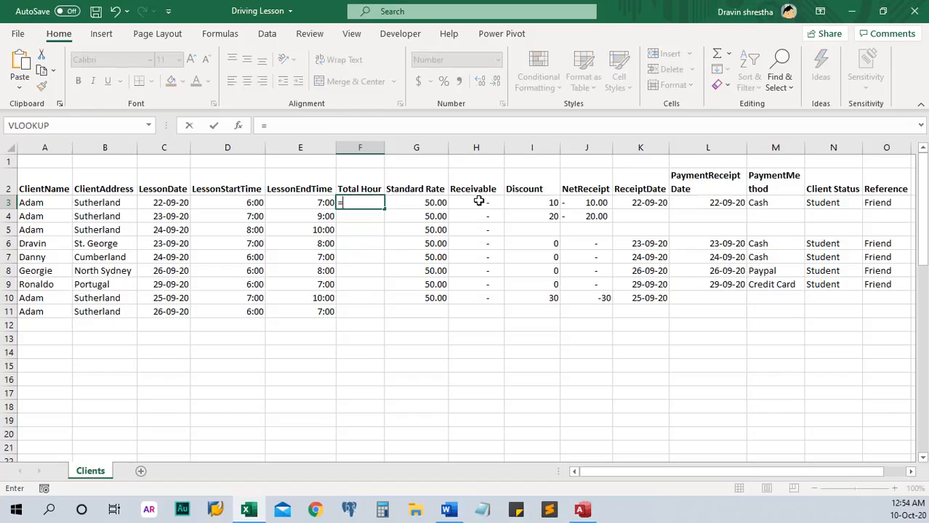
click(310, 202)
text(-)
click(252, 202)
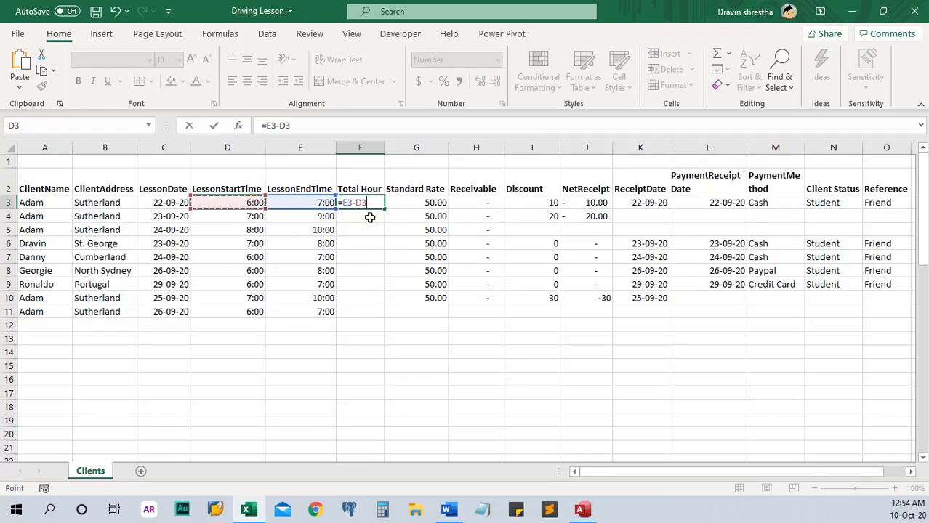
key(Return)
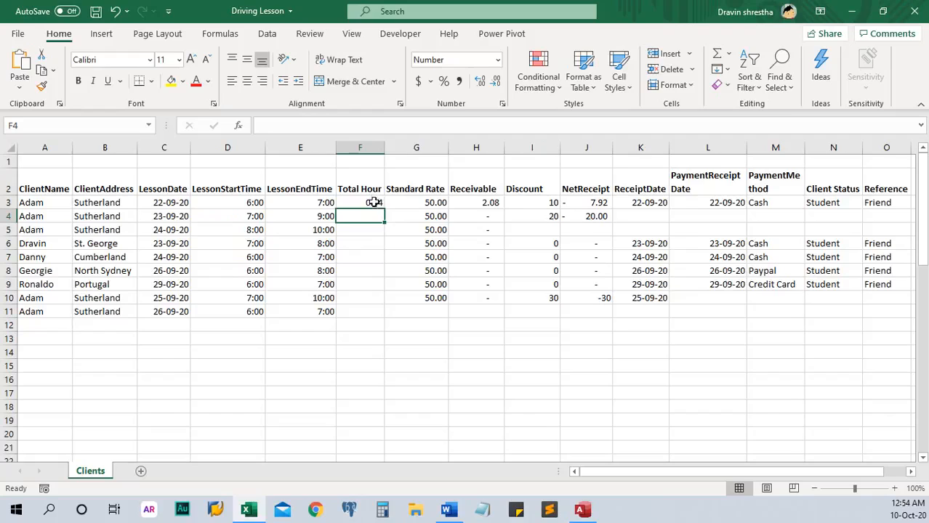
Step: Change F3 to =(E3-D3)*24 and fill it down to F11
click(373, 202)
click(325, 125)
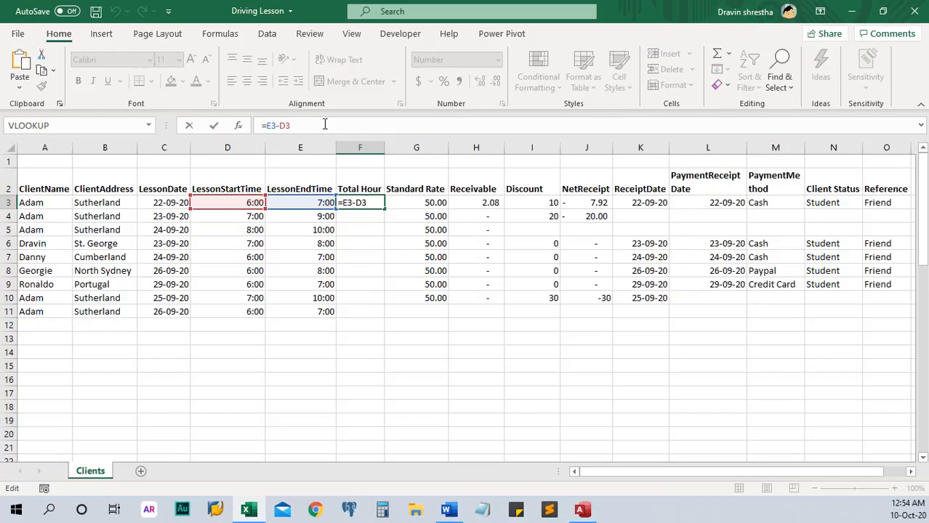
text())
key(Left)
key(Left)
key(Left)
key(Left)
key(Left)
key(Left)
text(()
key(End)
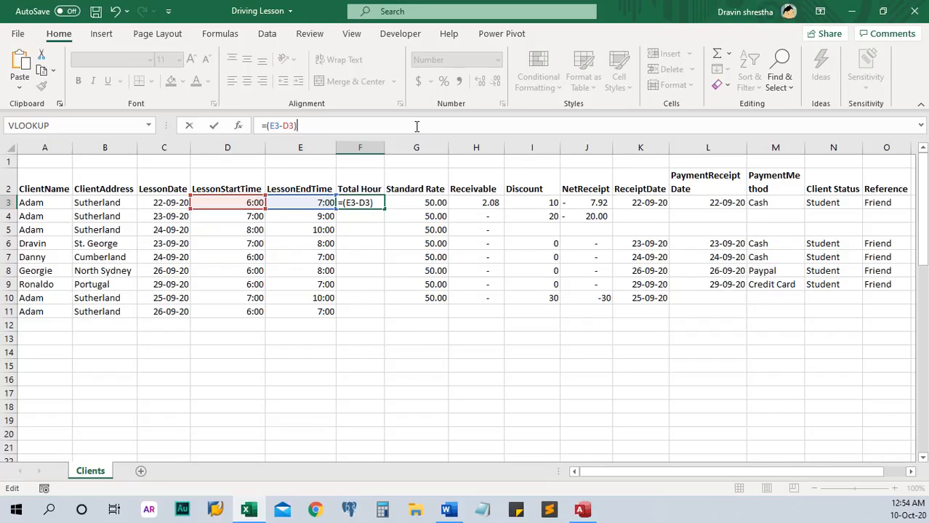
text(*24)
key(Return)
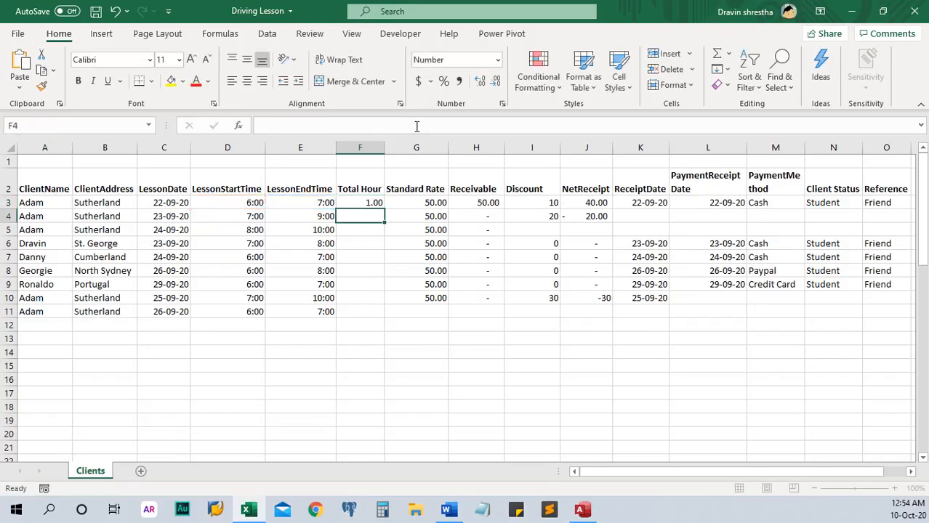
click(361, 205)
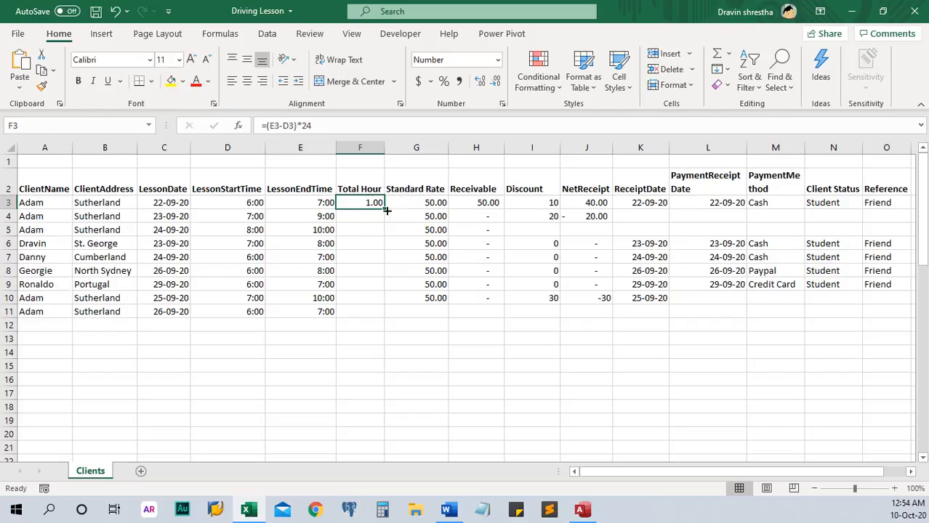
double_click(384, 208)
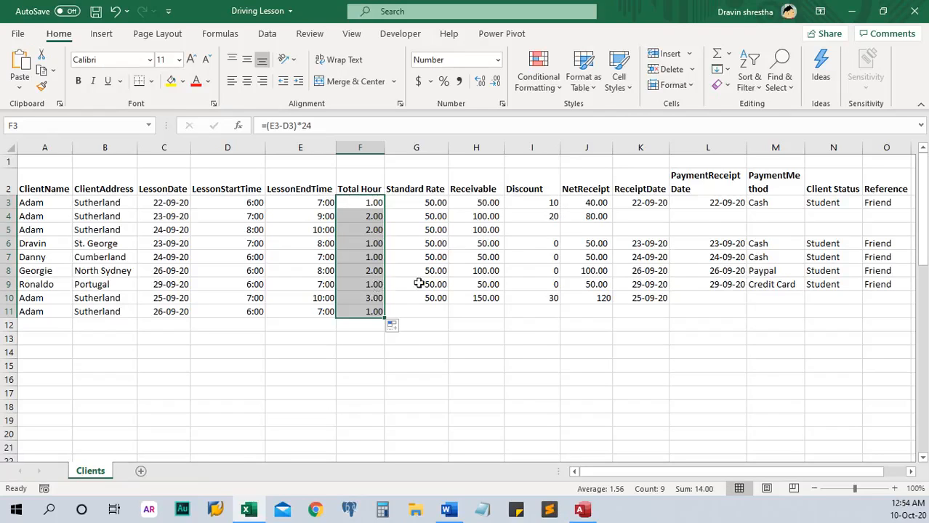
Step: Give row 11 a standard rate of 50 and a discount of 0
click(432, 314)
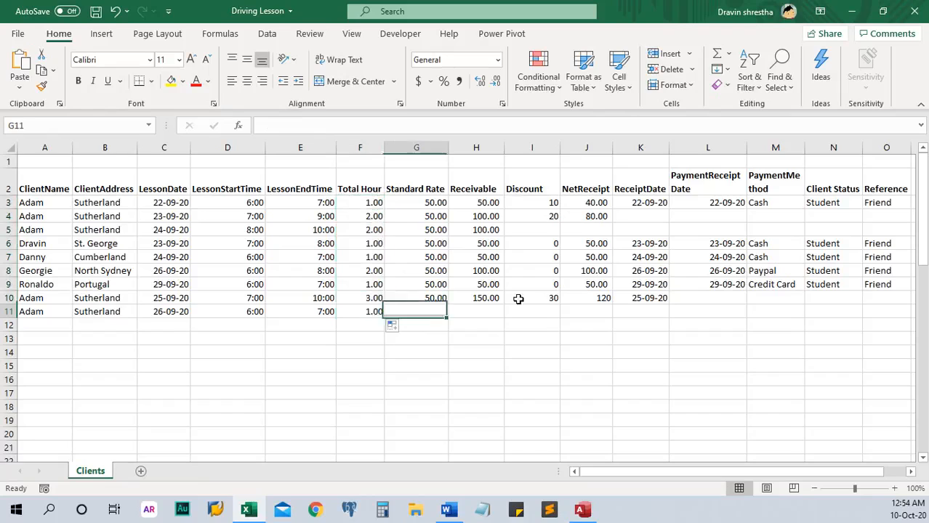
text(50)
key(Return)
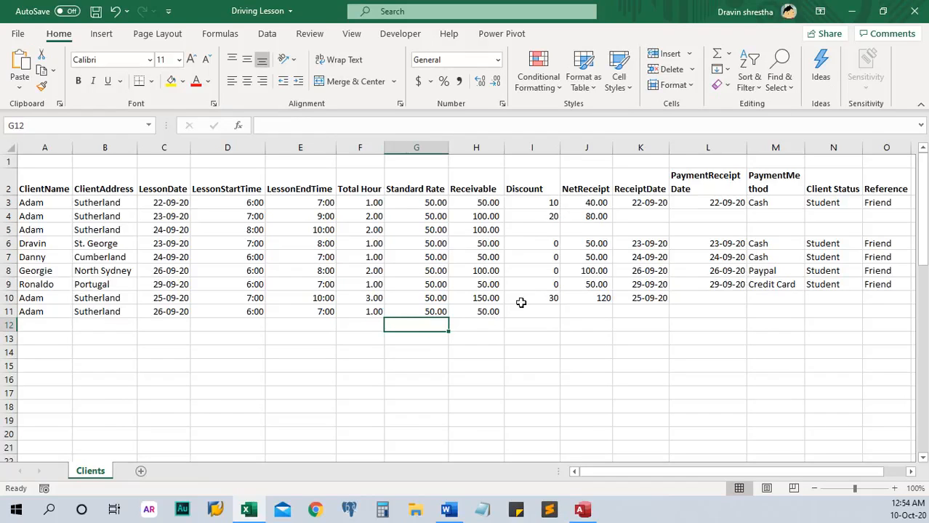
click(534, 311)
text(0)
key(Return)
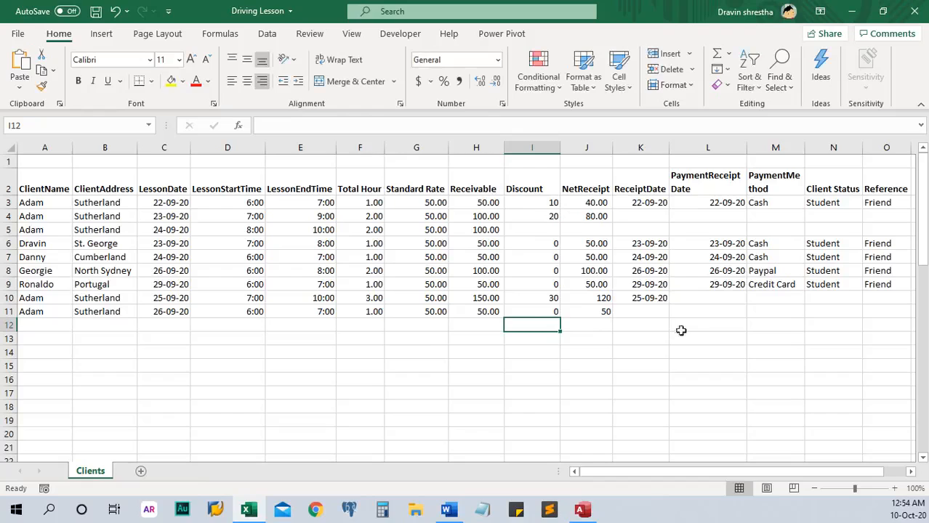
Step: Enter 26-09-20 as both receipt date and payment receipt date in K11 and L11
click(652, 313)
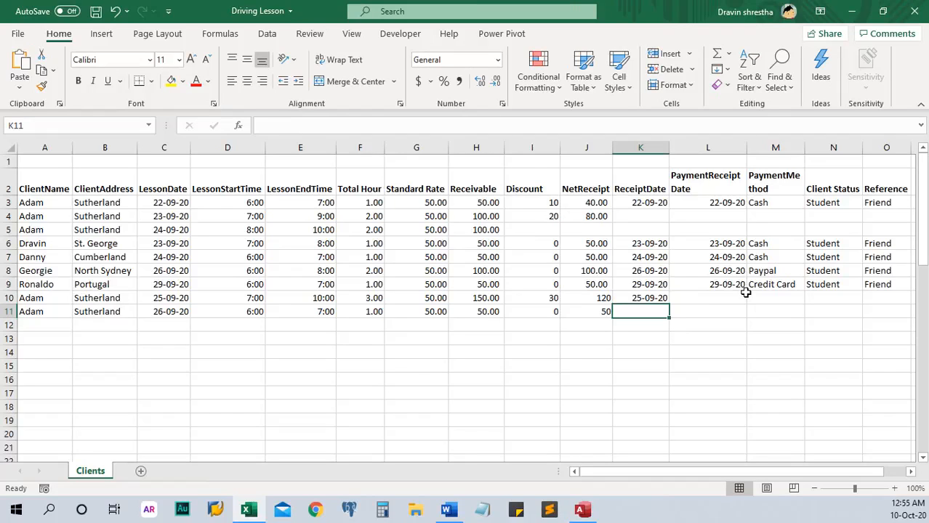
text(26-)
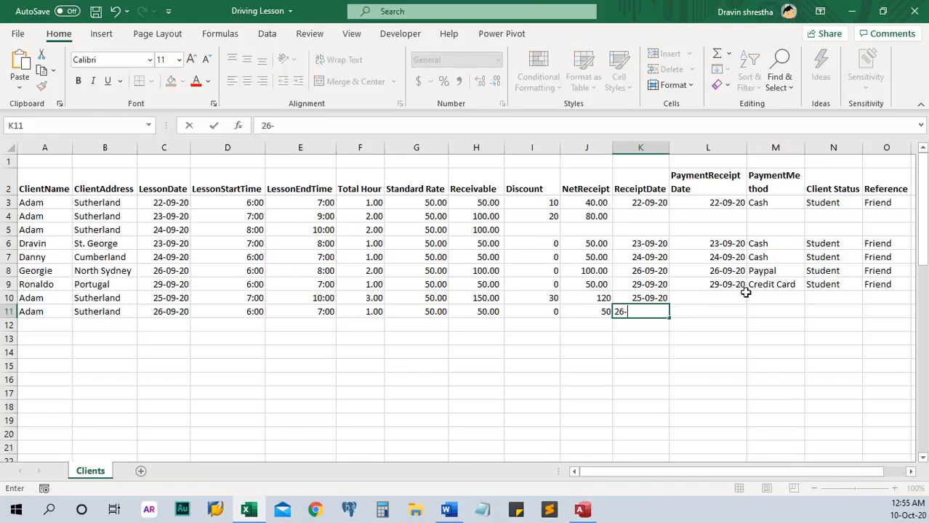
text(09-20)
key(Return)
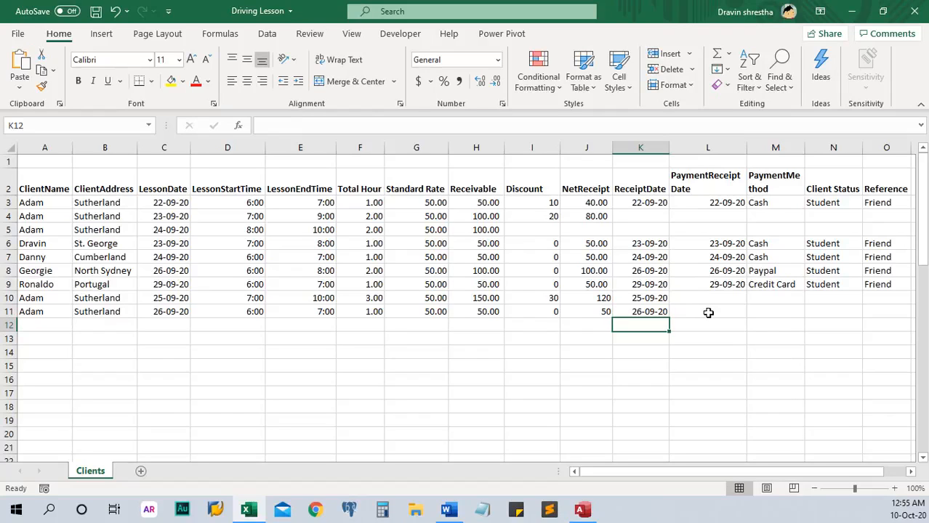
click(702, 312)
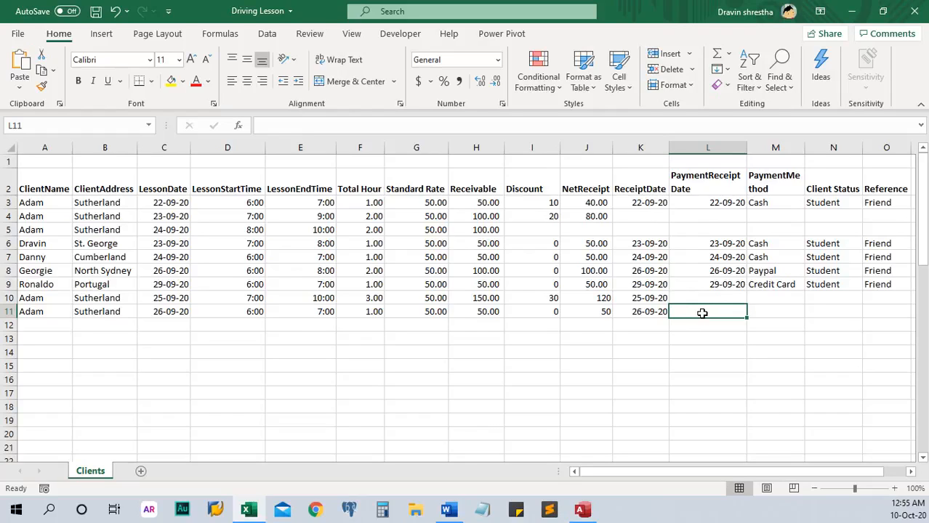
text(26-)
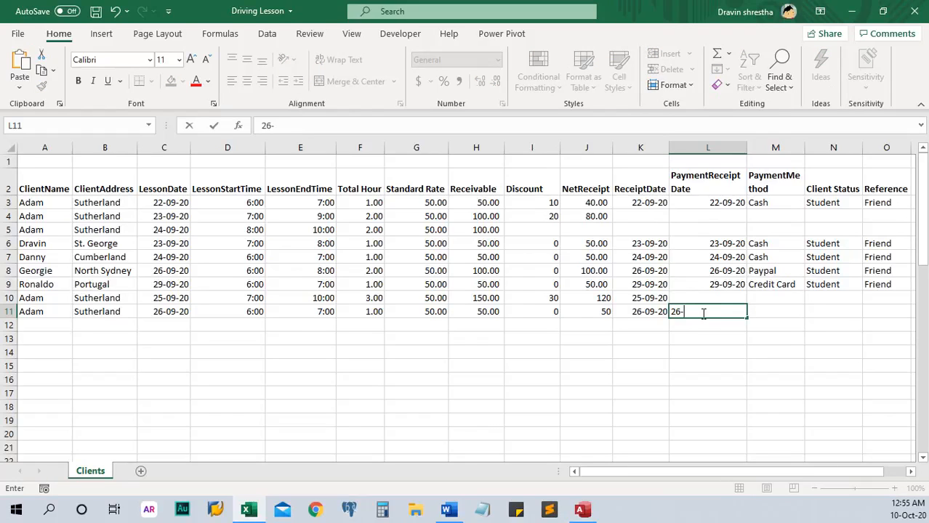
text(9-10)
key(BackSpace)
key(BackSpace)
text(20)
key(Return)
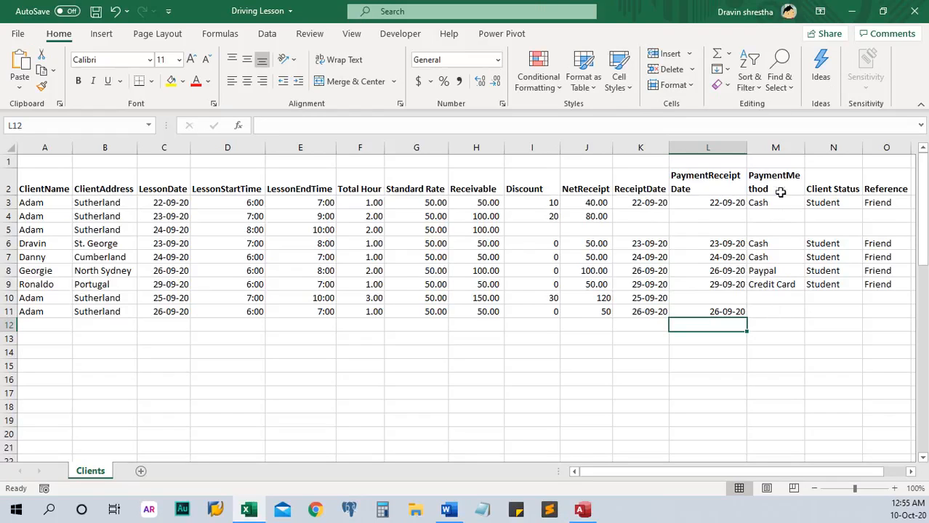
Step: Set row 11's payment method to Paypal, client status to Student and reference to Friend
click(767, 312)
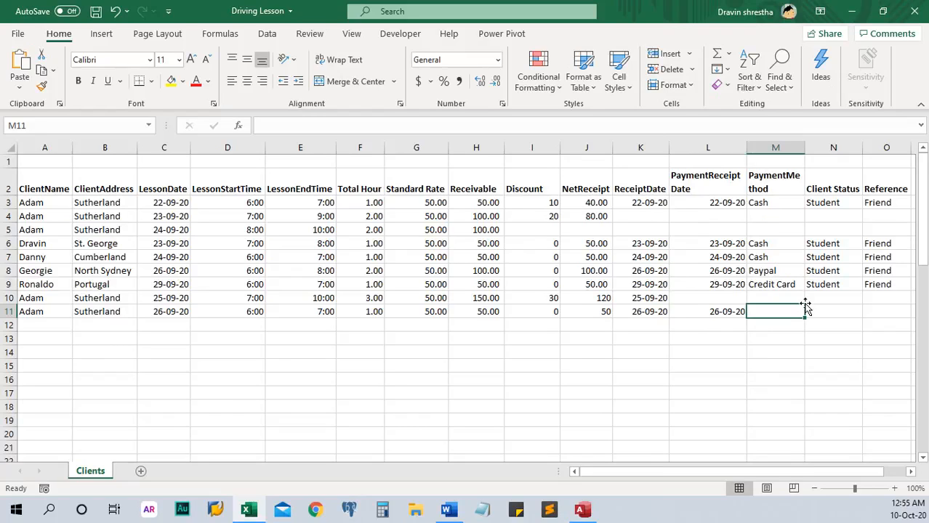
text(Paypal)
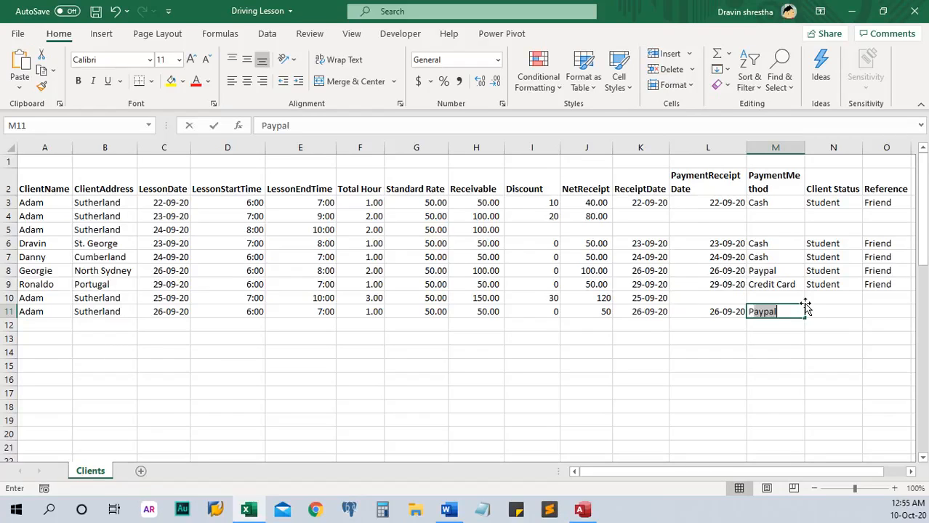
key(Tab)
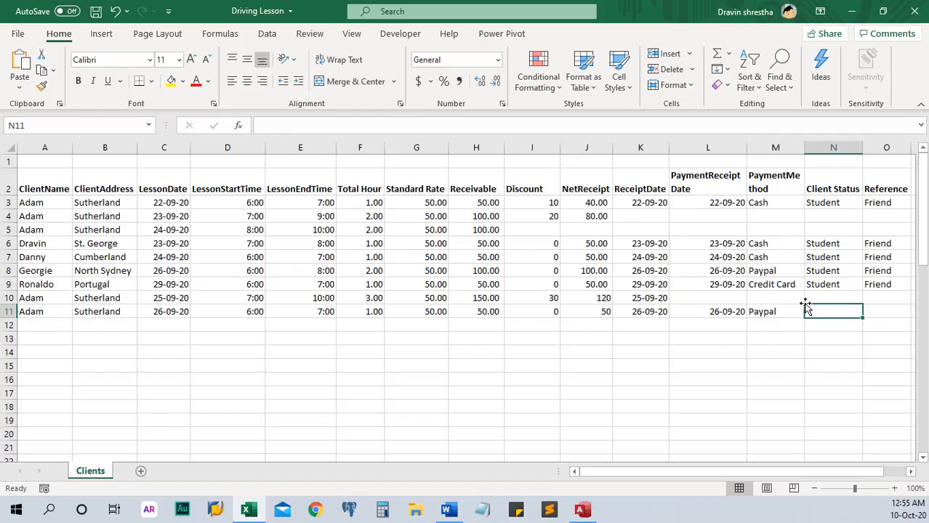
text(Student)
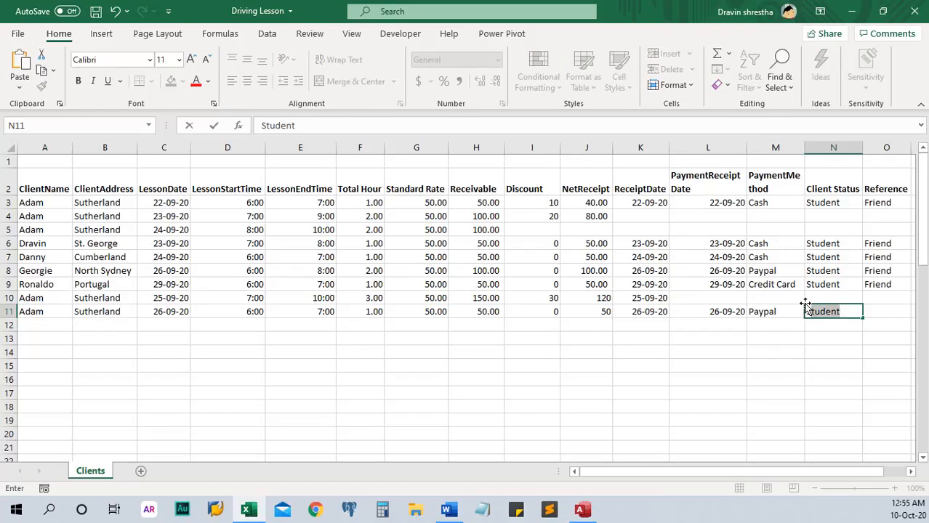
key(Tab)
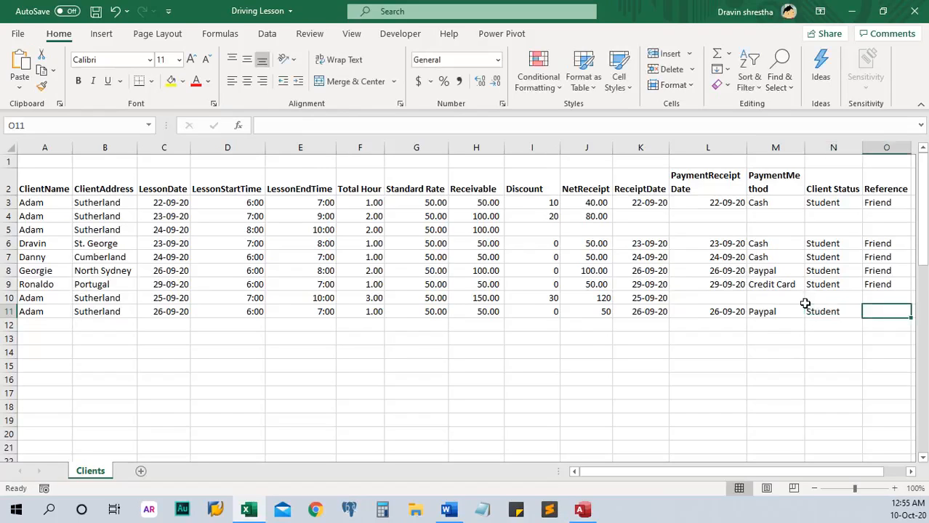
text(Friend)
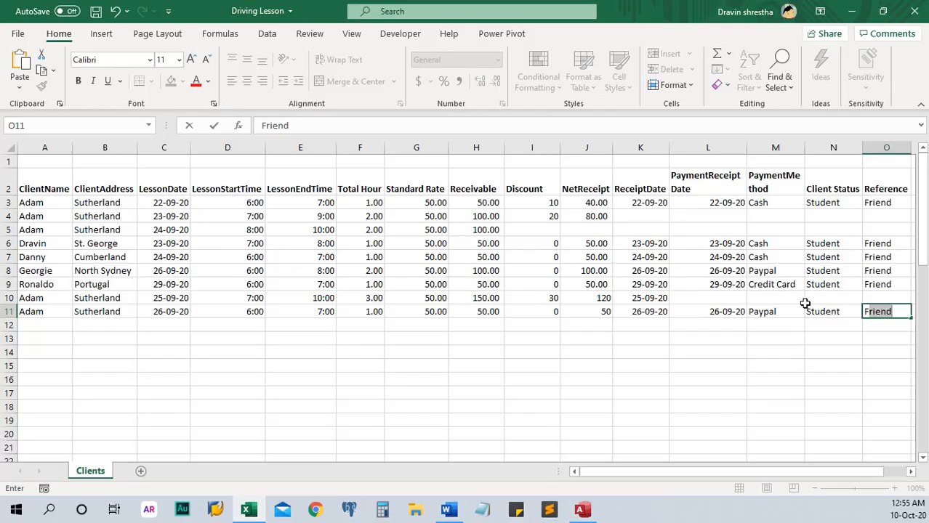
key(Return)
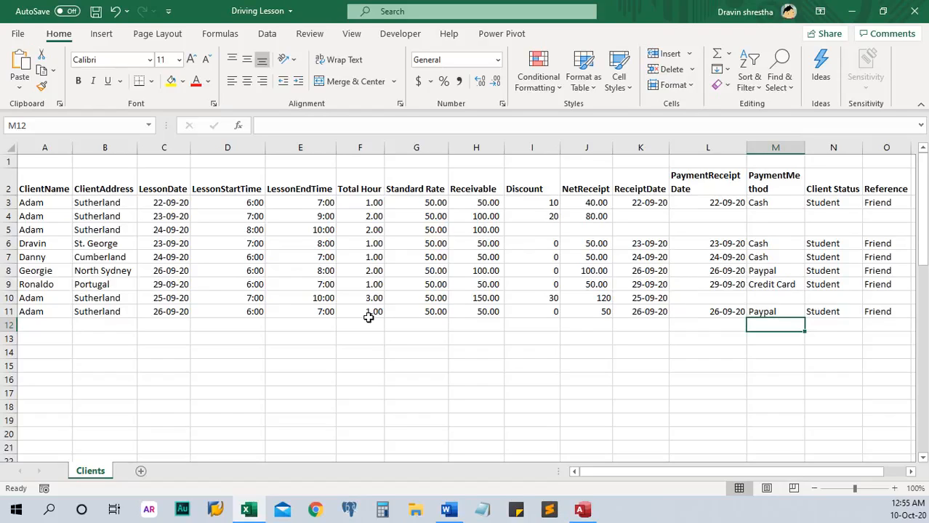
click(29, 184)
click(102, 185)
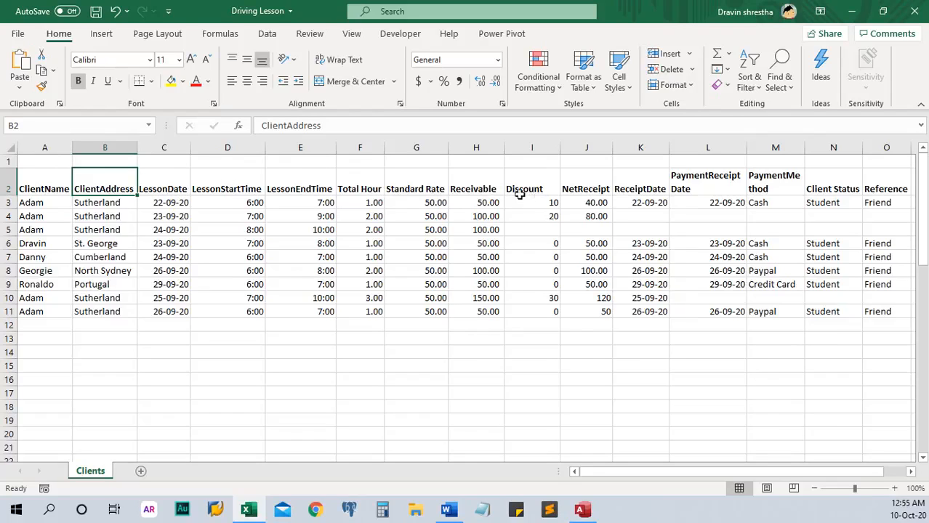
Step: Review the Clients sheet header cells and row 10–11 client names, then switch to Access
click(820, 185)
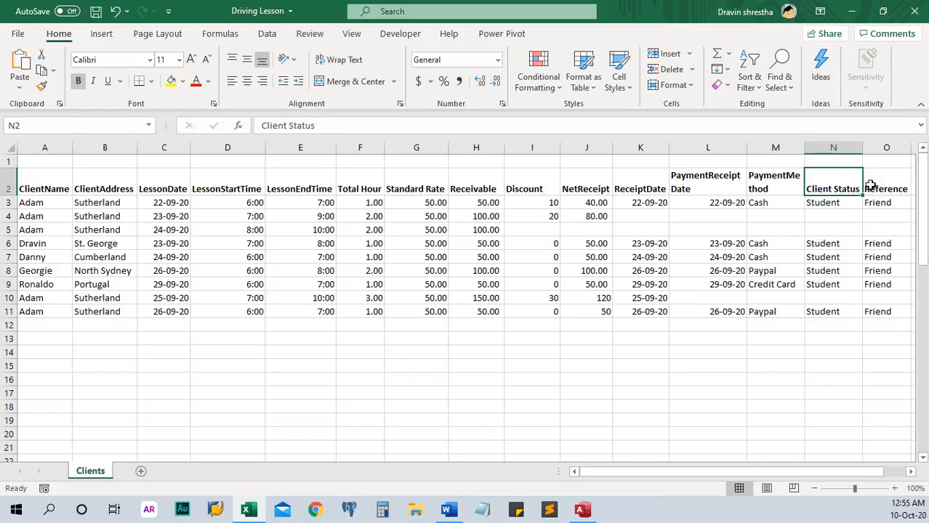
click(790, 185)
click(827, 186)
click(33, 329)
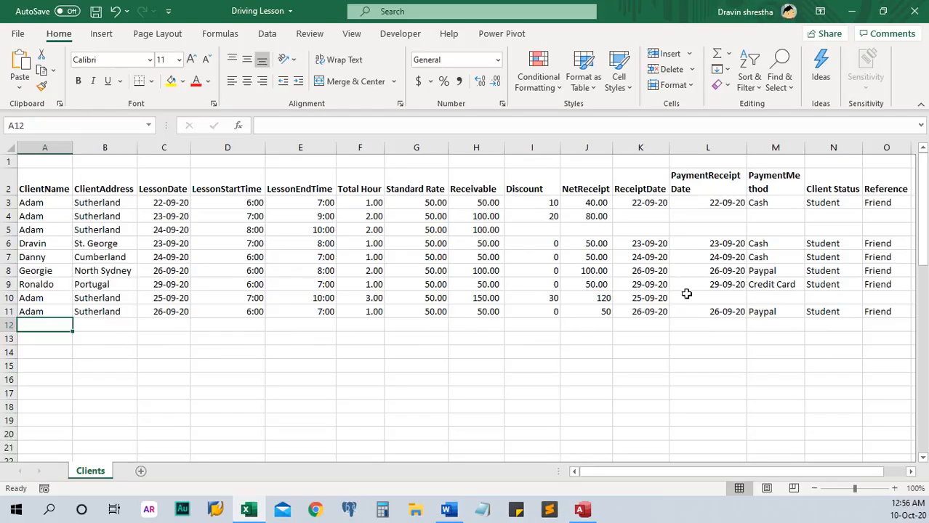
click(43, 310)
click(41, 298)
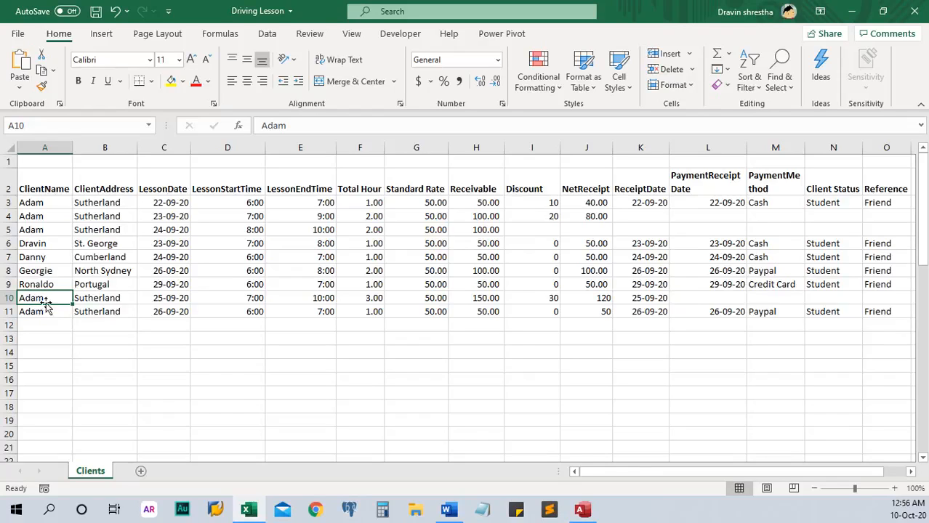
click(45, 311)
click(54, 299)
key(alt+Tab)
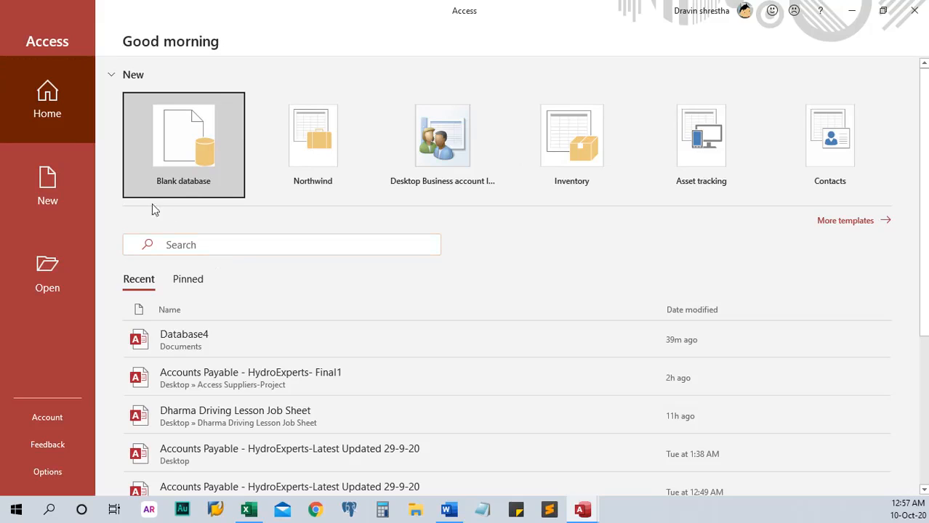
Step: Create a new blank Access database named Daily Receipt
click(186, 141)
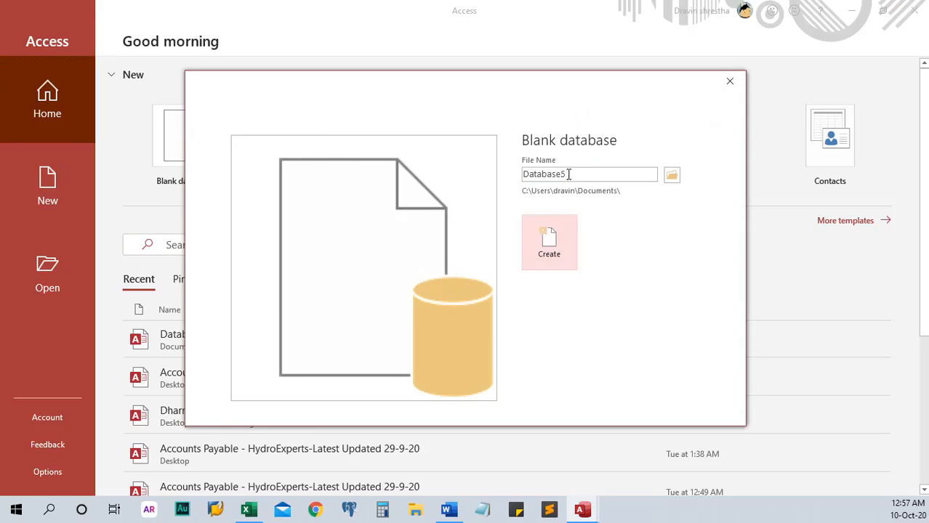
double_click(569, 175)
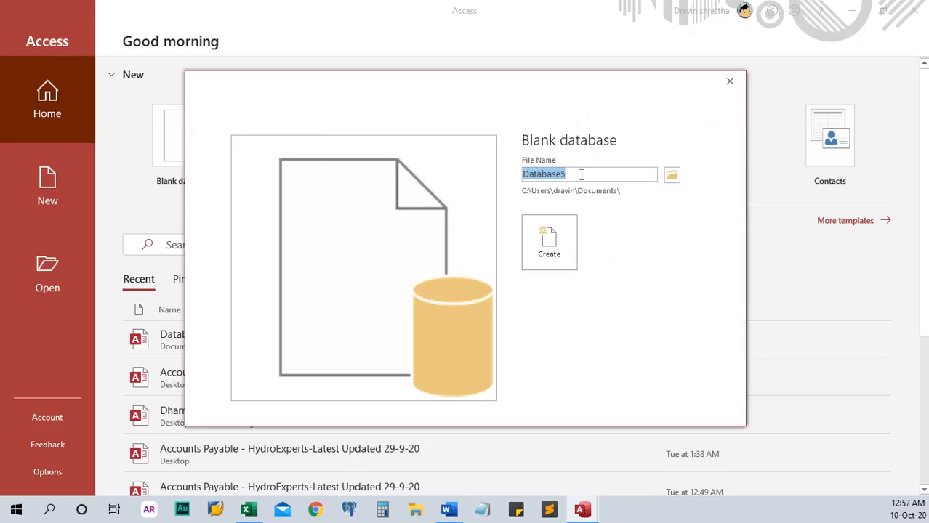
text(re)
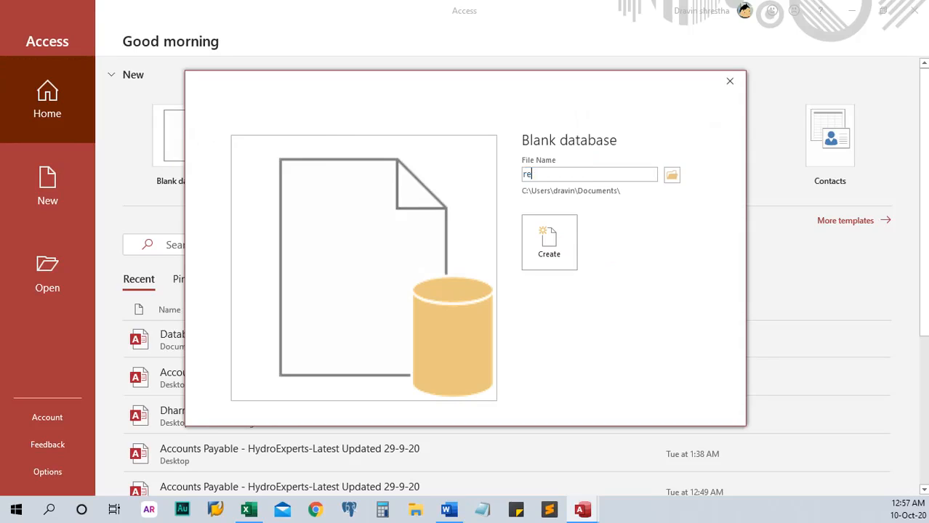
key(BackSpace)
key(BackSpace)
text(Recily Receipt)
click(550, 242)
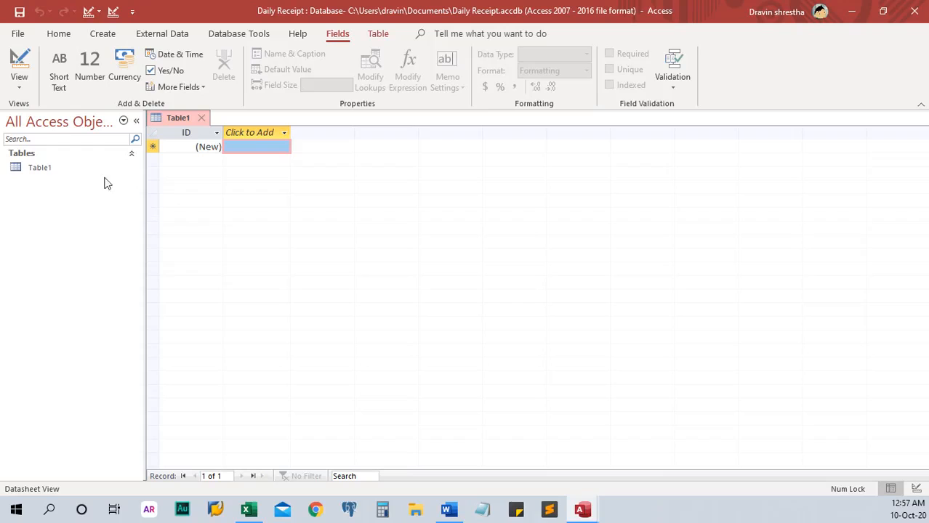
Step: Start a new design-view table with ClientID as an AutoNumber primary key
click(102, 33)
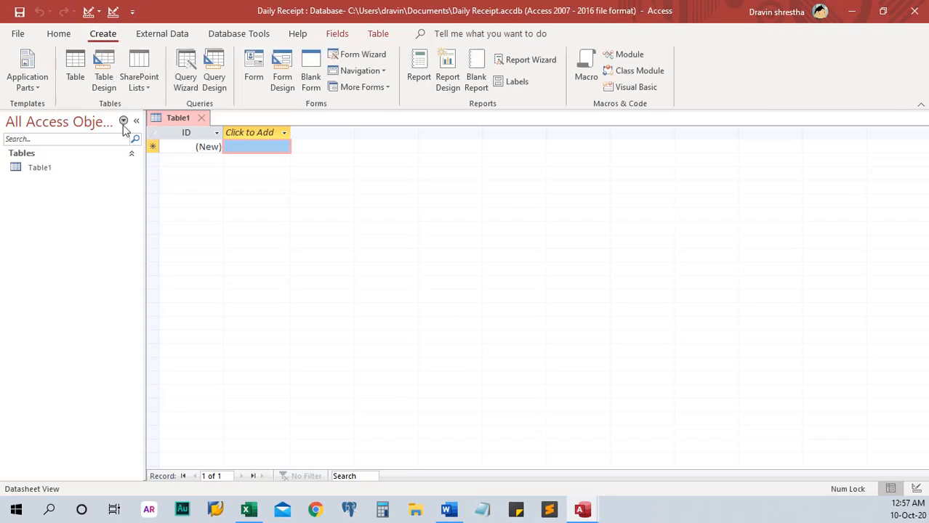
click(111, 71)
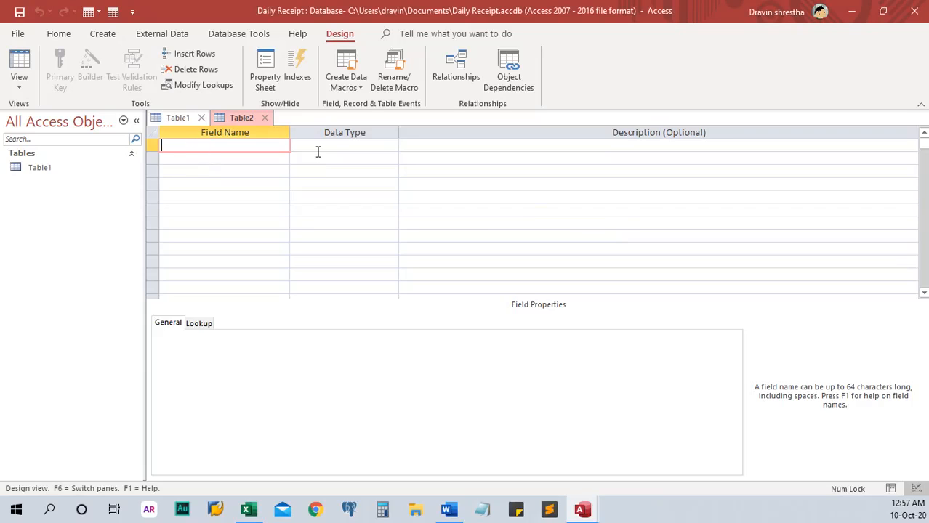
text(ClientId)
click(317, 151)
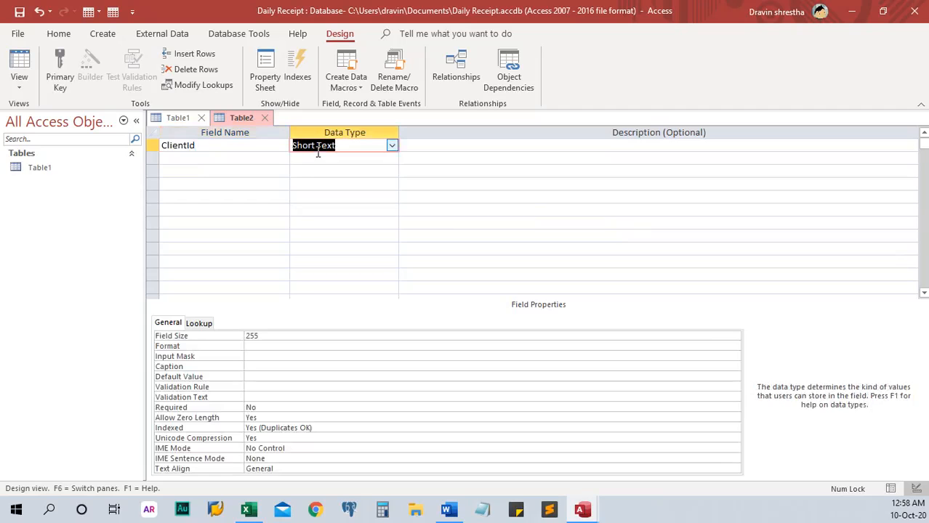
click(212, 145)
key(BackSpace)
text(D)
key(Tab)
text(au)
click(151, 146)
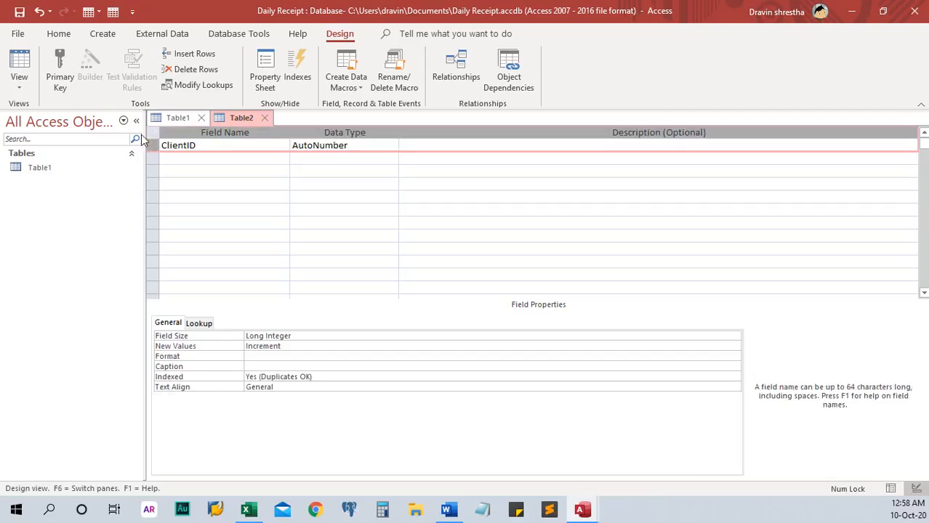
click(60, 72)
Step: Add ClientName and Address as Short Text fields
click(200, 160)
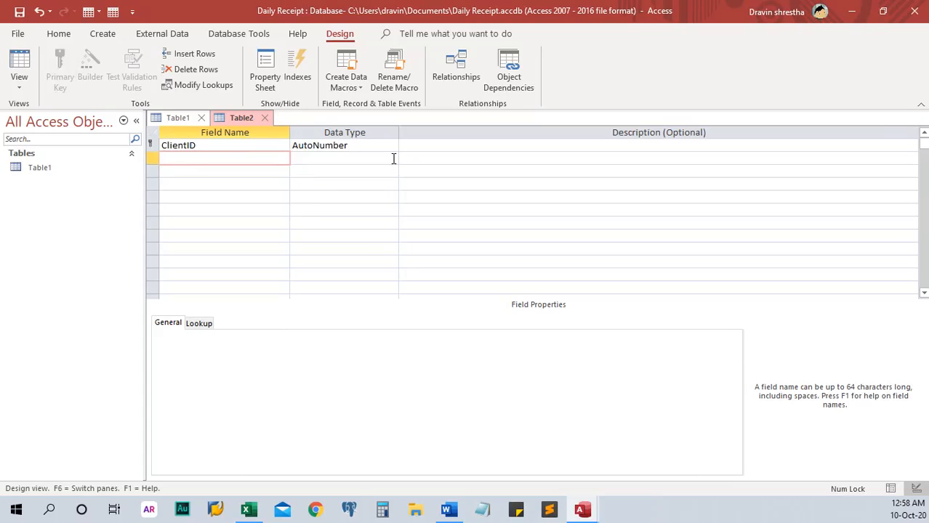
text(ClientName)
key(Tab)
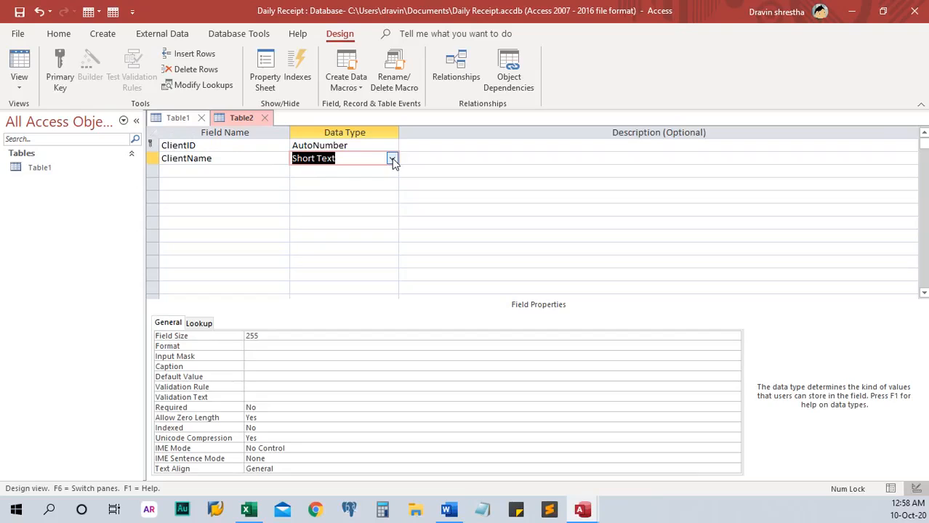
key(Tab)
click(193, 173)
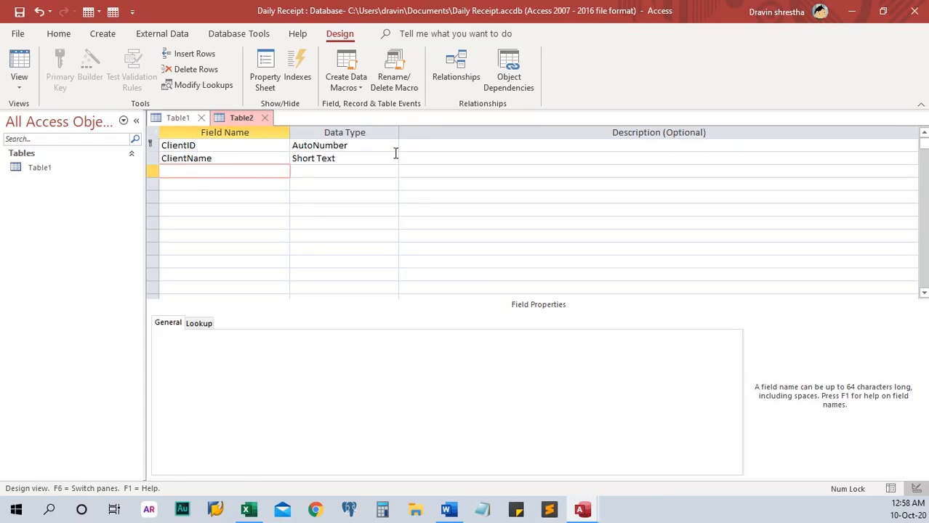
text(Address)
key(Tab)
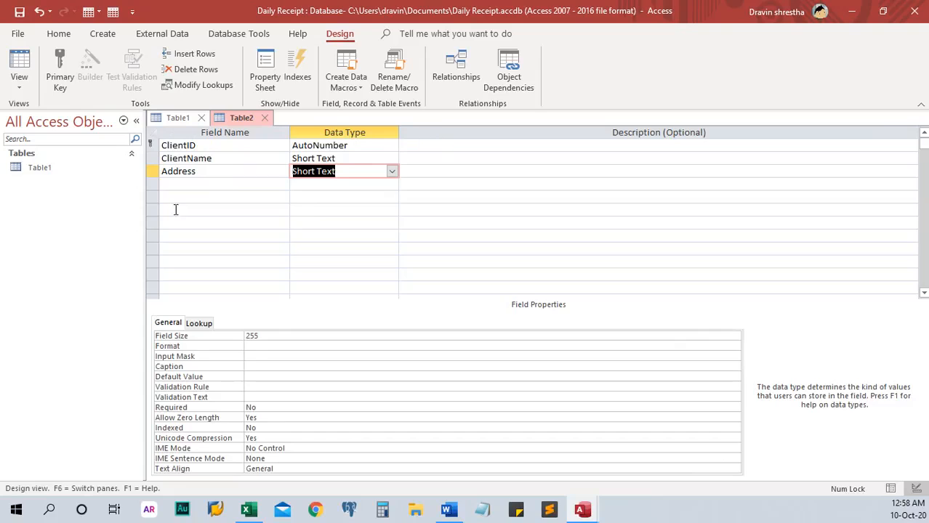
Step: Add State, Postcode and Phone fields below Address
click(197, 183)
text(State)
key(Tab)
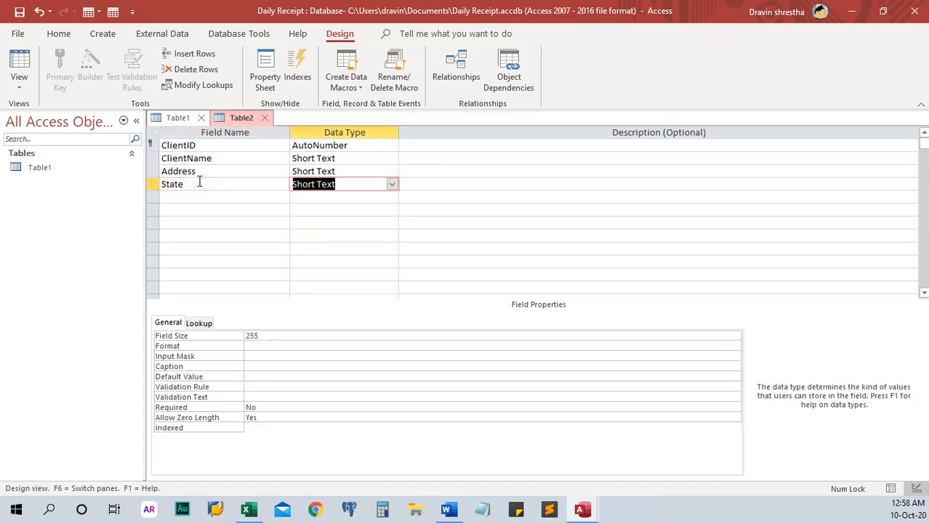
click(248, 196)
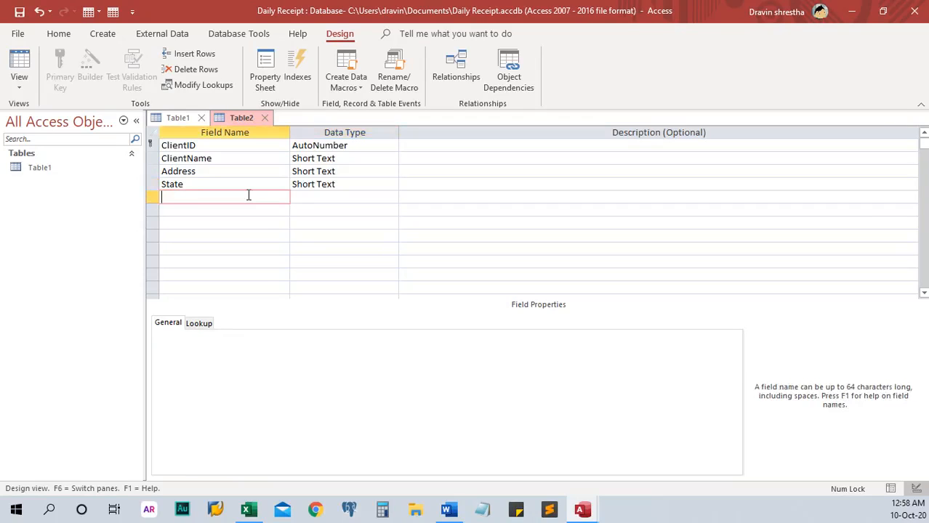
text(Postcode)
key(Tab)
click(258, 209)
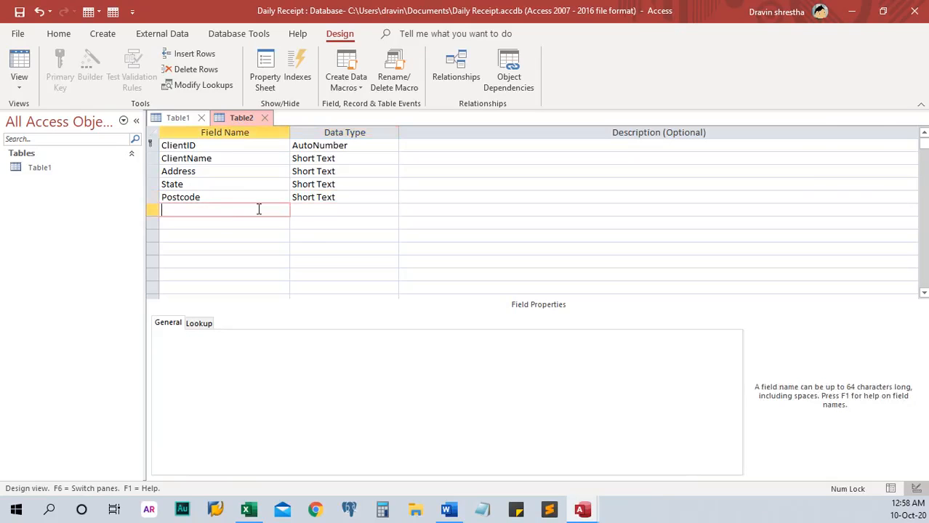
text(Phone)
key(Tab)
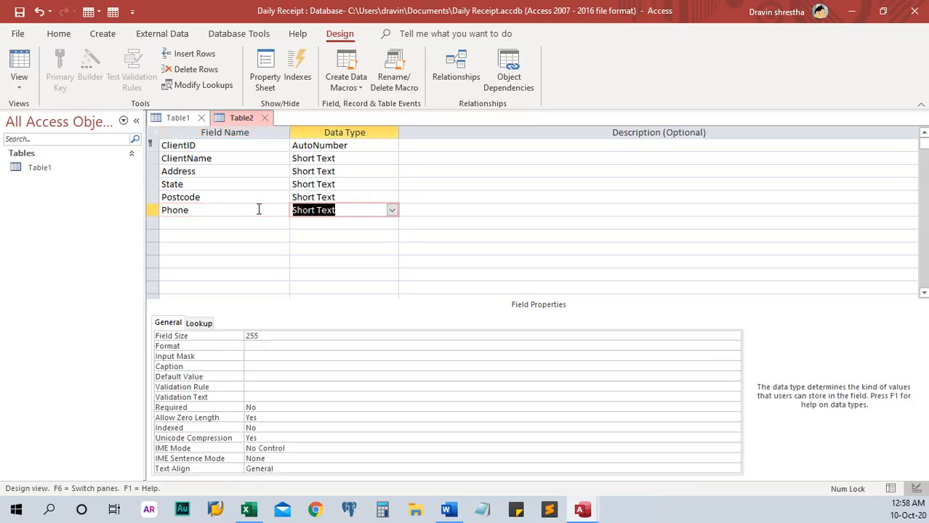
click(286, 224)
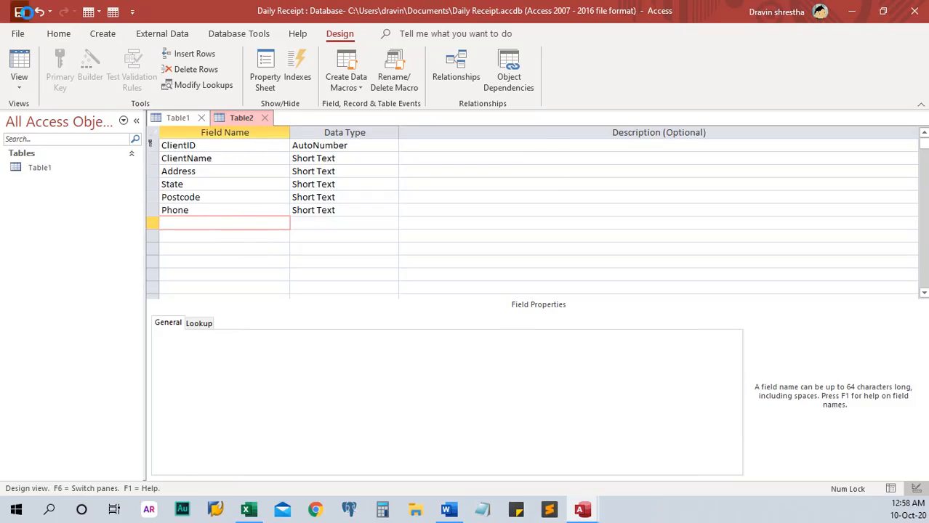
Step: Save the table as ClientT
click(20, 12)
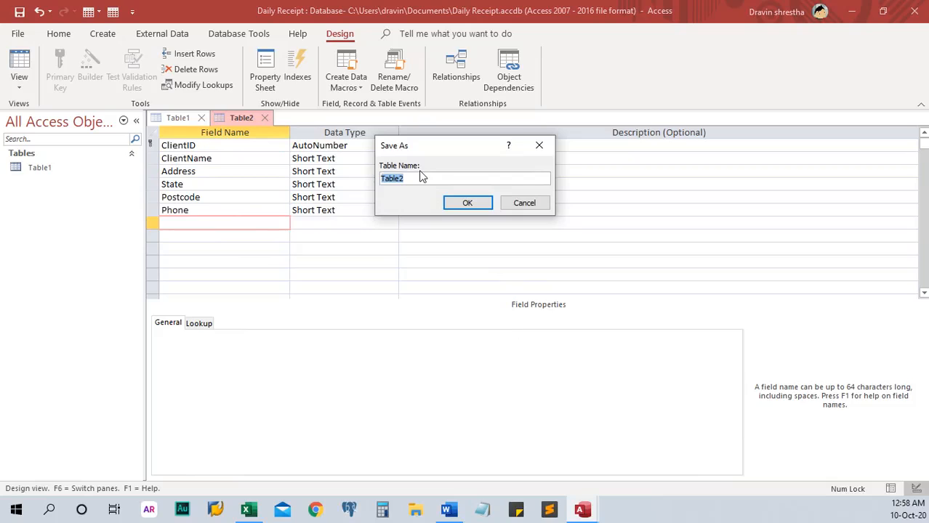
text(ClientT)
click(448, 205)
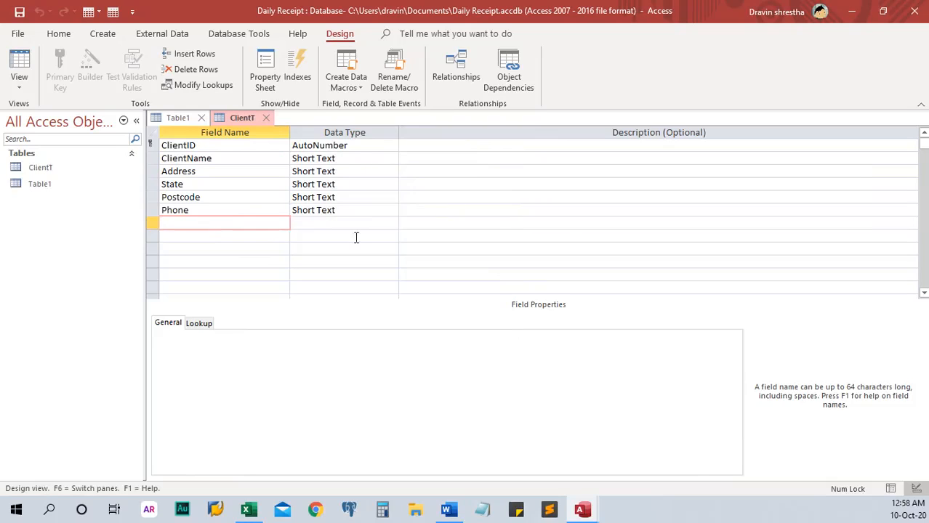
Step: Save Table1 as InvoiceT and switch it to Design view
click(46, 185)
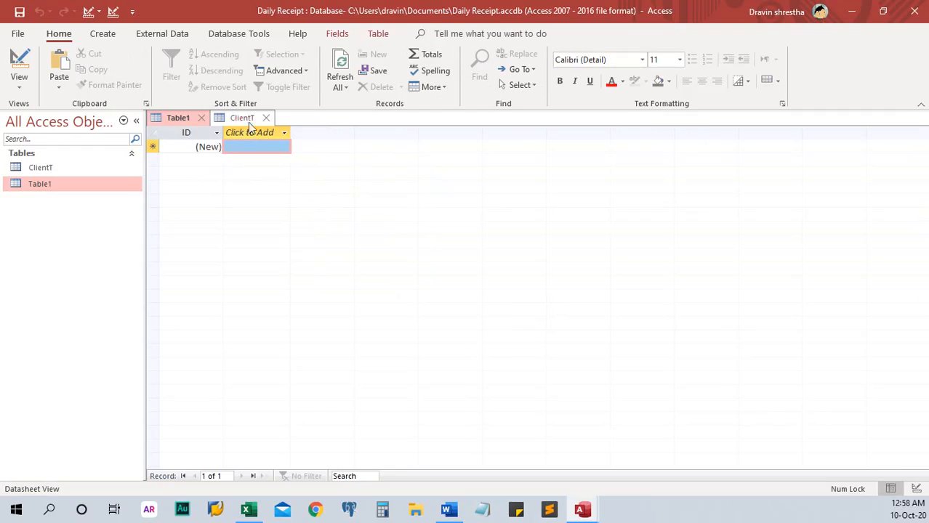
right_click(69, 186)
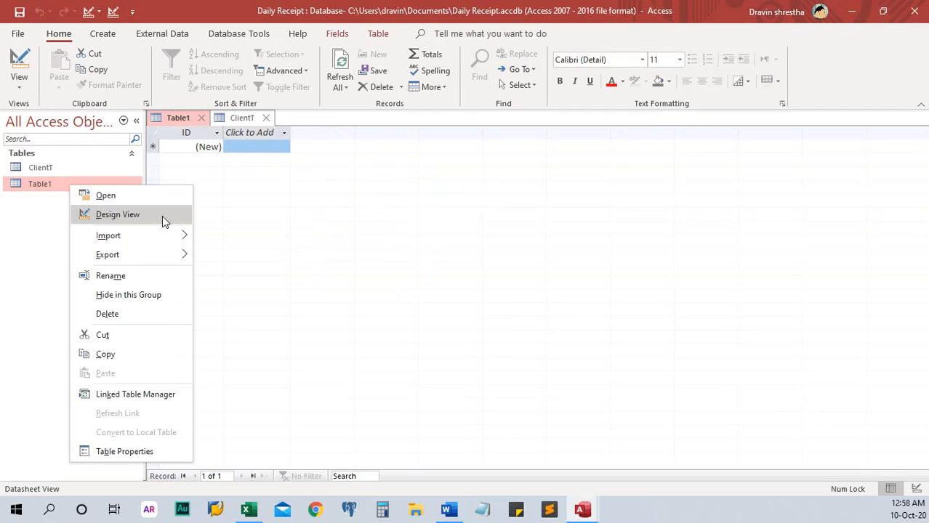
click(124, 216)
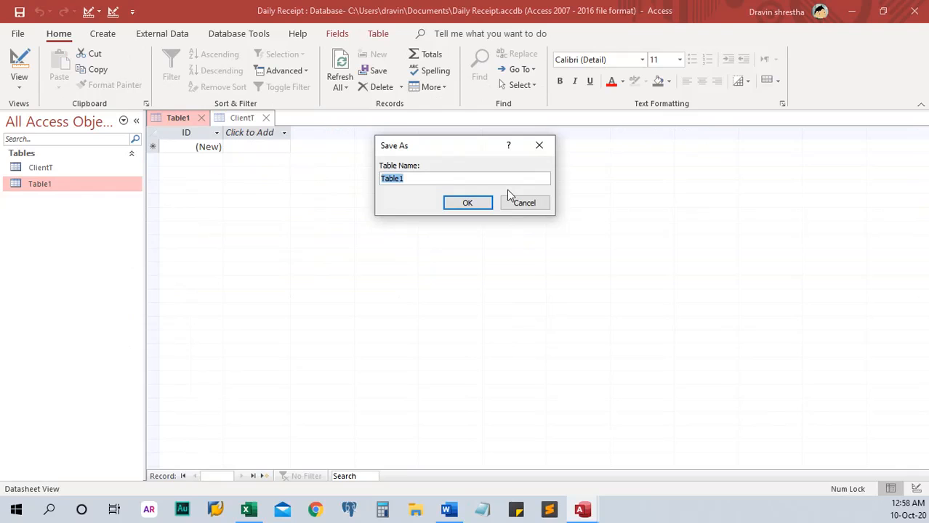
text(InvoiceT)
key(Return)
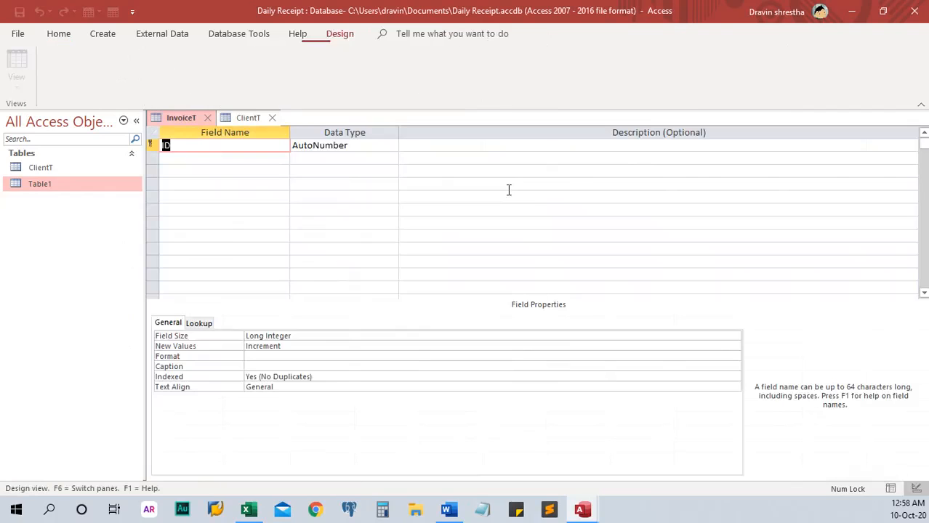
drag(474, 10, 487, 268)
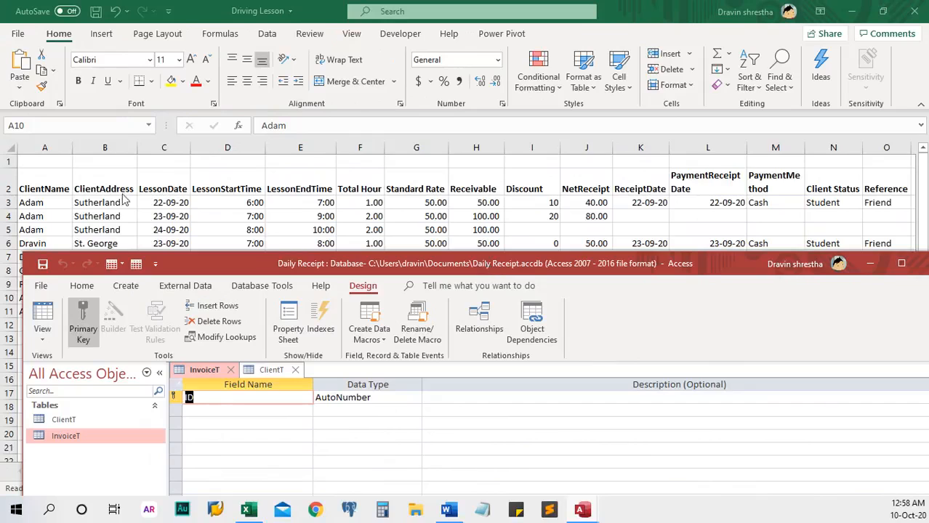
double_click(485, 259)
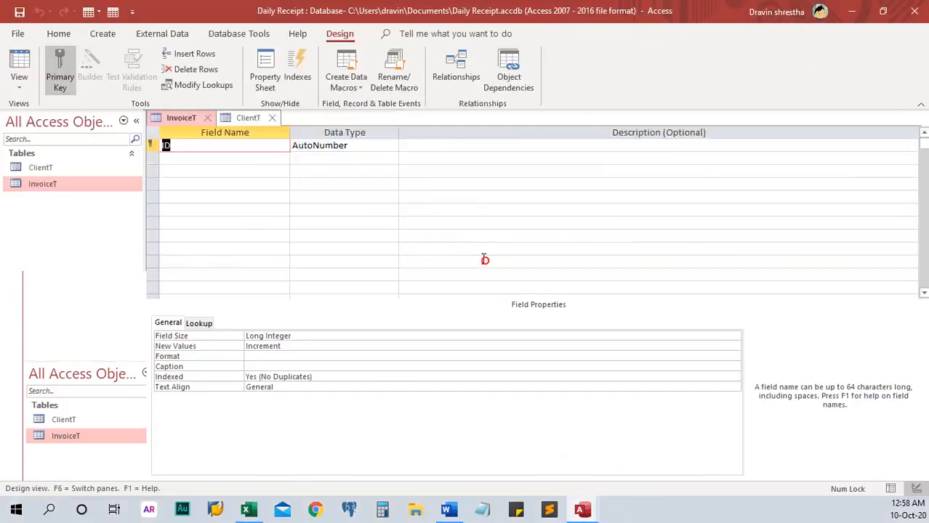
Step: Rename the key field to InvoiceID and add InvoiceNo and InvoicedDate (Date/Time) fields
click(231, 145)
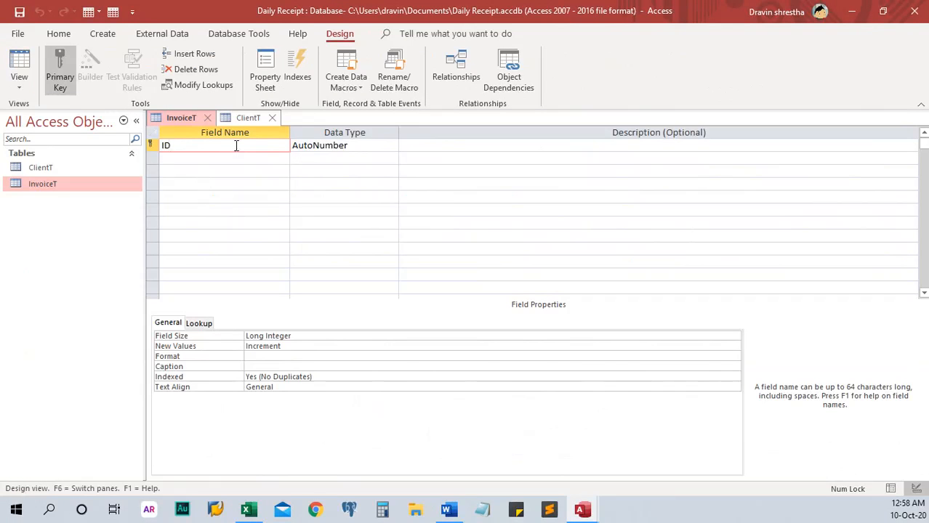
key(BackSpace)
key(BackSpace)
text(InvoiceId)
text(D)
click(176, 162)
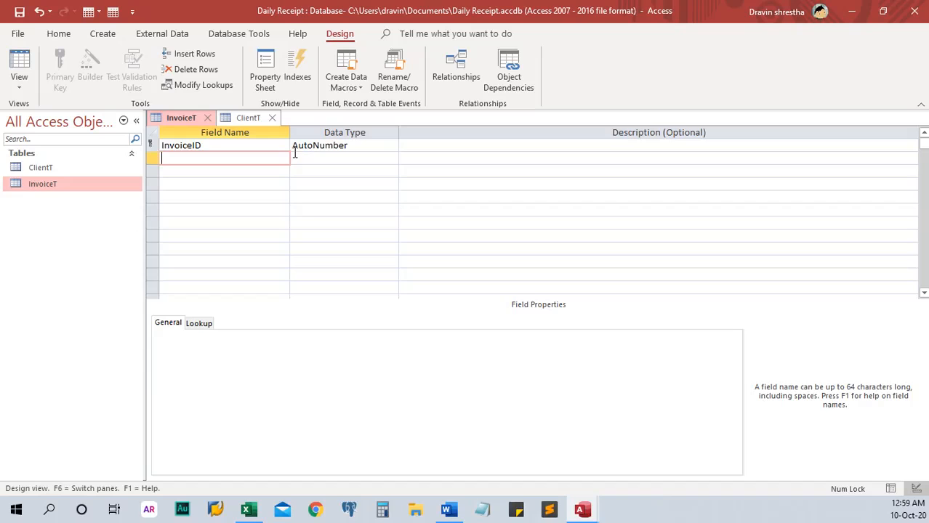
text(InvoiceNo)
key(Tab)
click(242, 167)
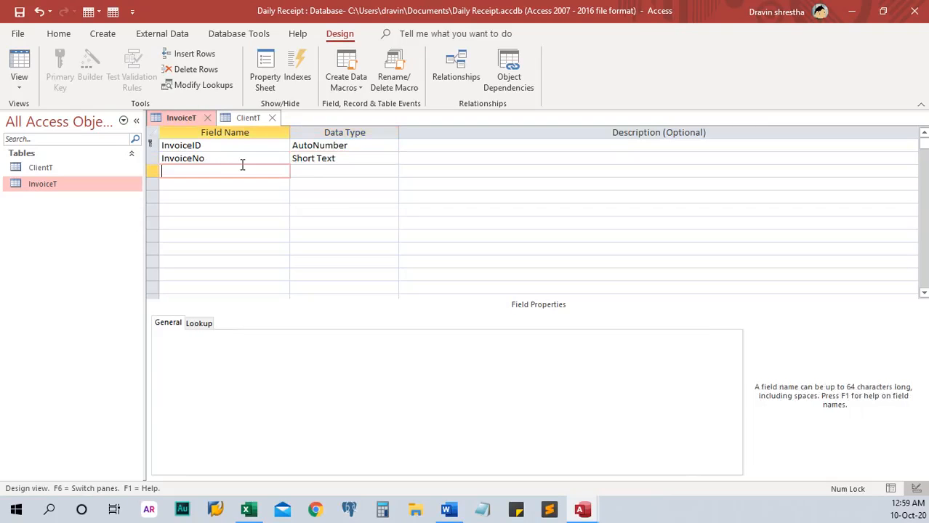
text(InvoicedDate)
key(Tab)
text(d)
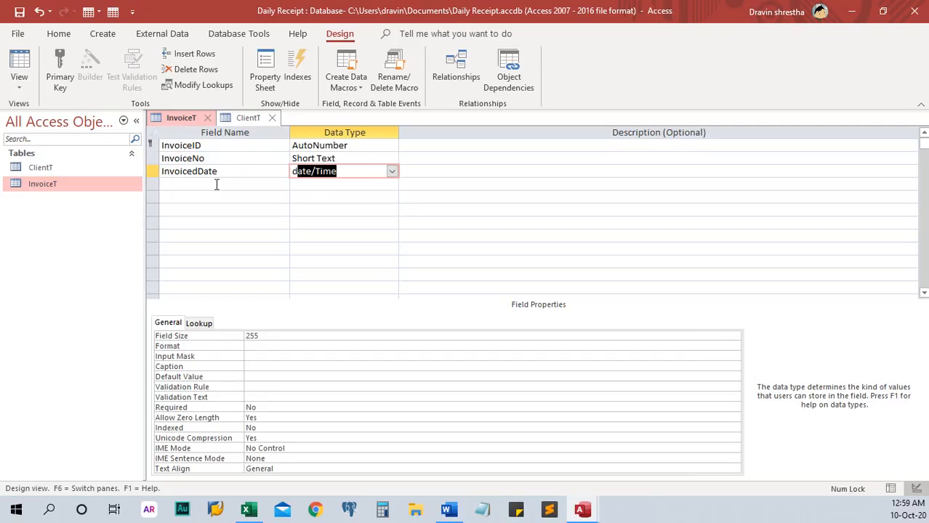
Step: Add TimeIn and TimeOut fields, both as Date/Time
click(215, 182)
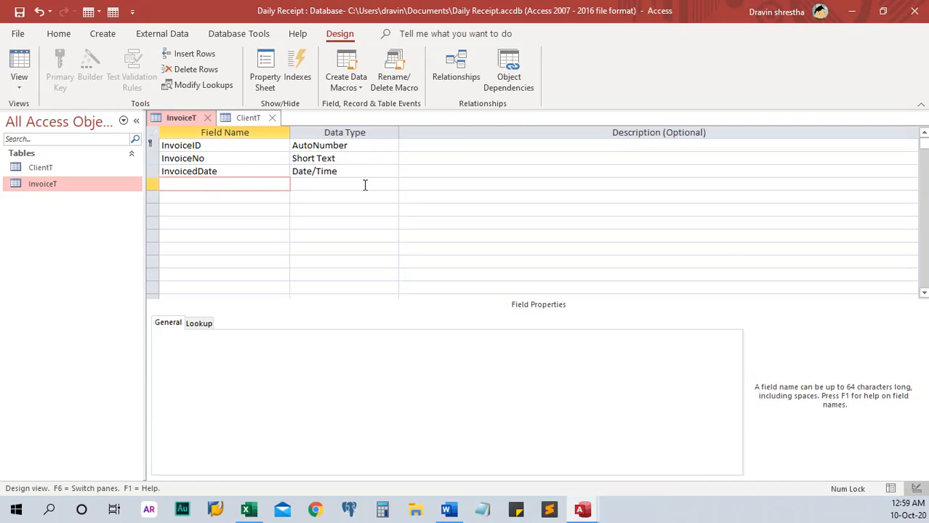
text(Timei)
text(n)
key(Tab)
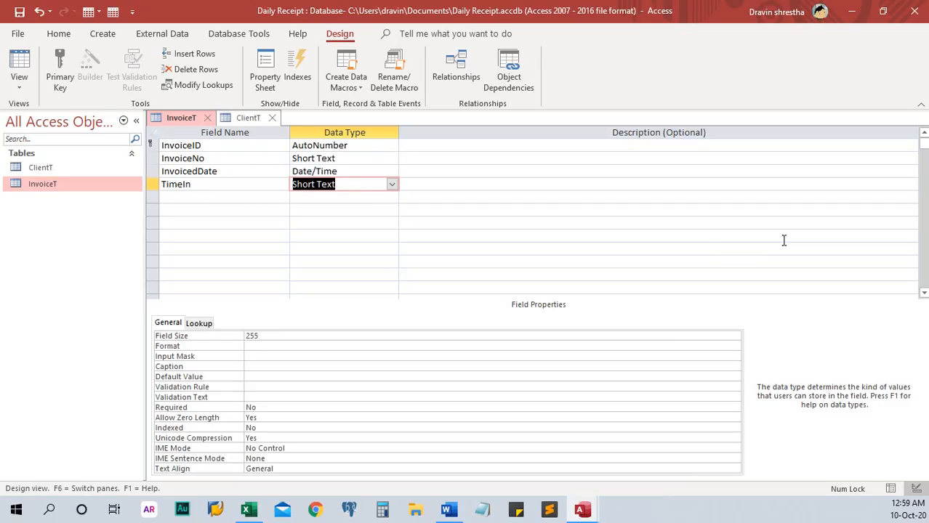
text(d)
key(Tab)
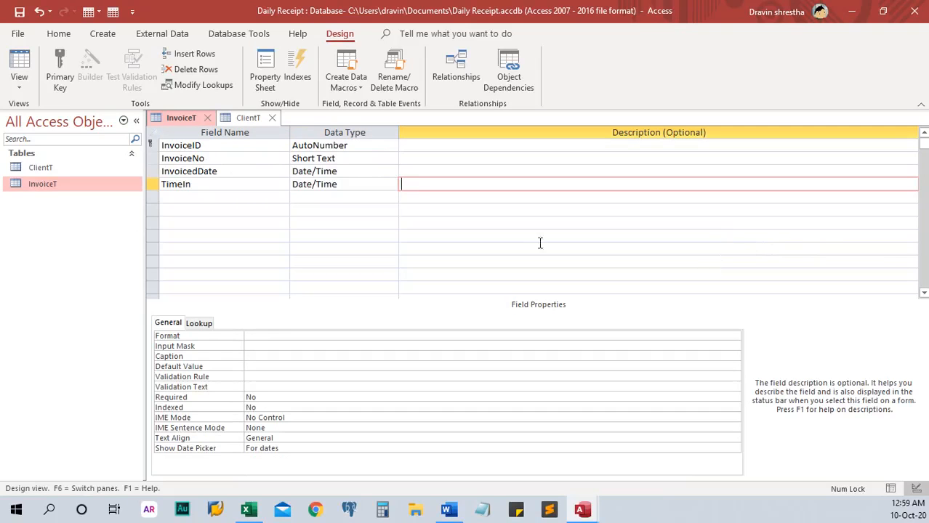
click(227, 198)
text(Time)
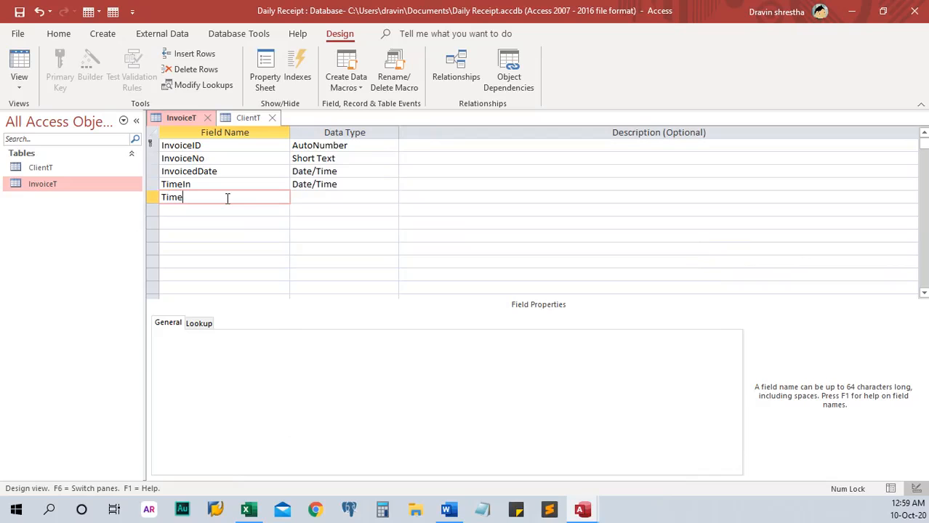
text(Out)
key(Tab)
text(d)
key(Tab)
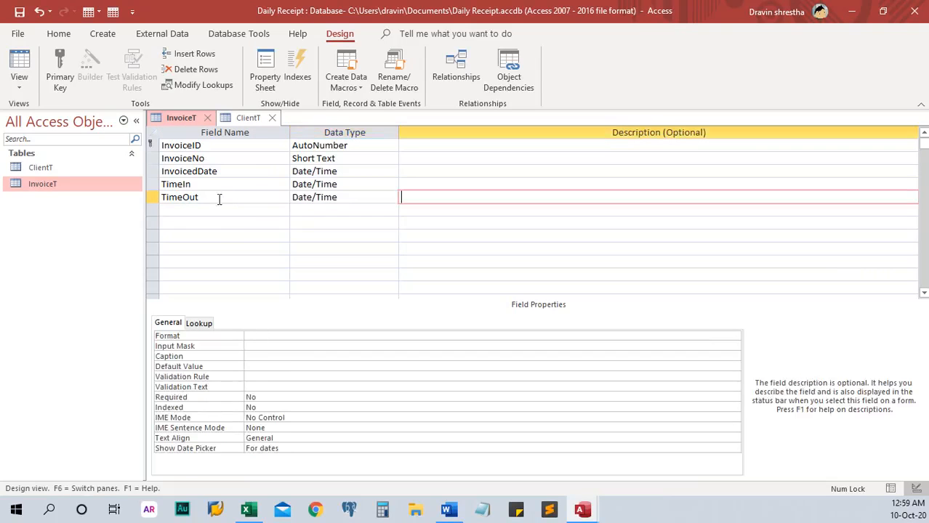
key(Tab)
Step: Add AmountDue and Discount fields, both as Currency
text(A)
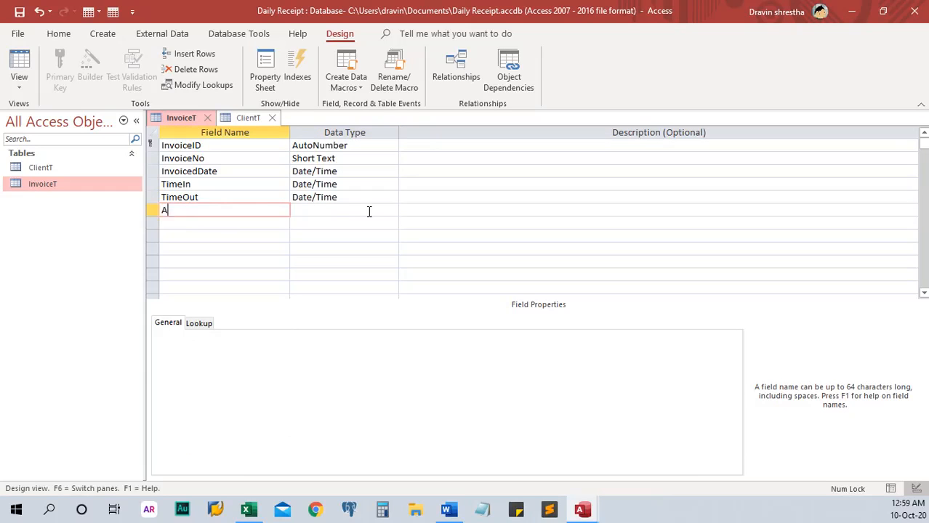
text(mountDue)
key(Tab)
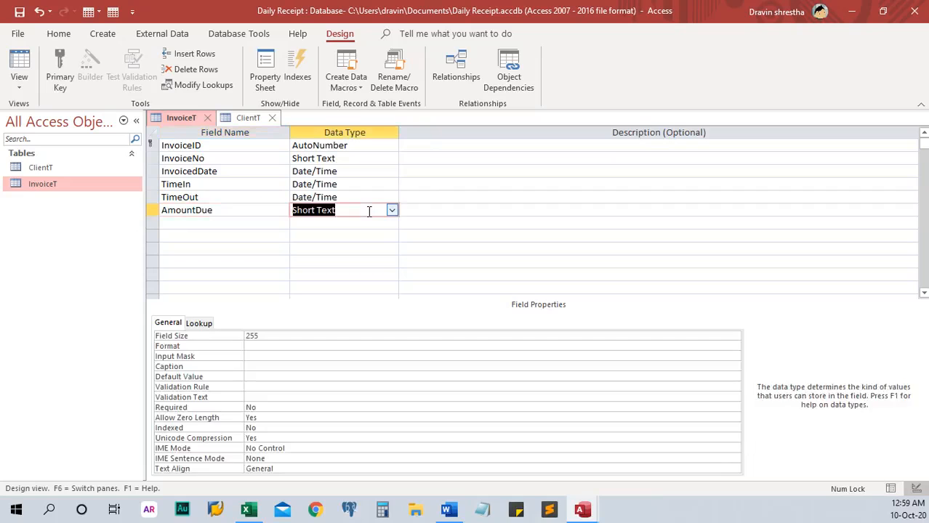
text(c)
key(Tab)
key(Tab)
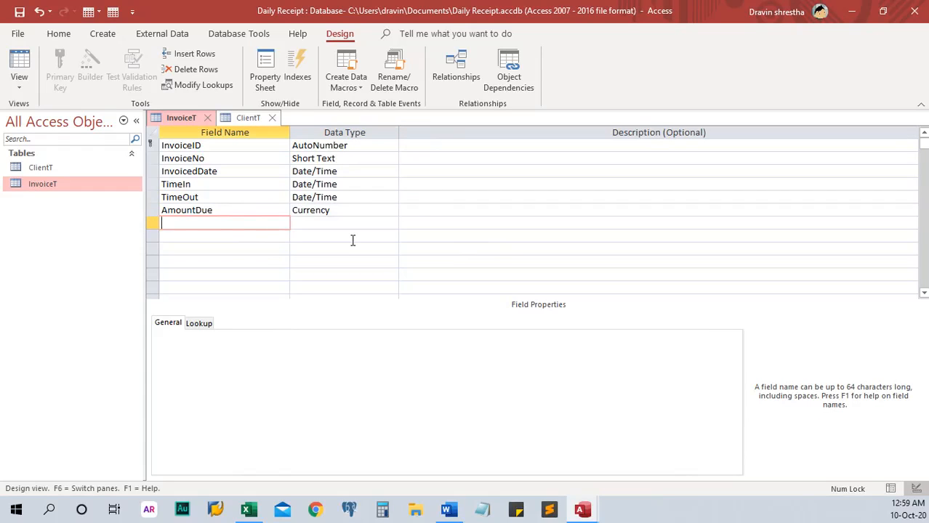
text(Discount)
key(Tab)
text(c)
key(Tab)
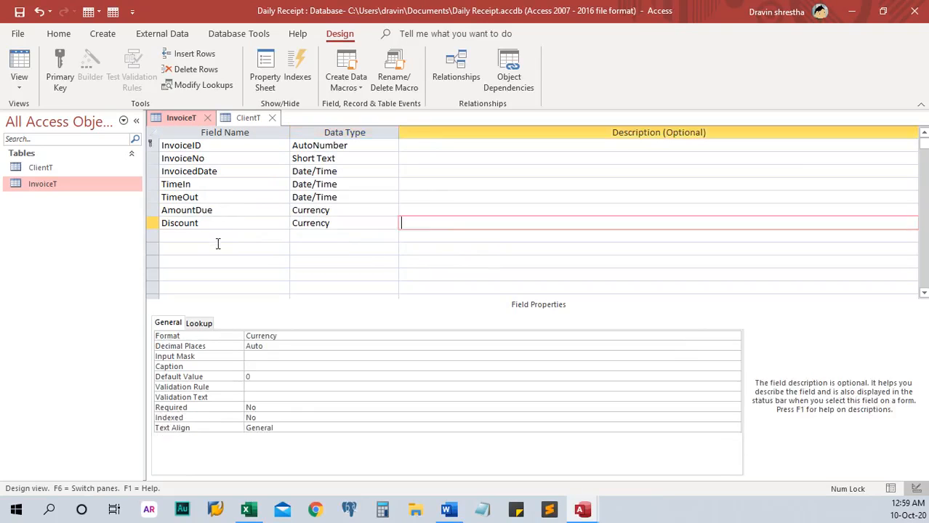
key(Tab)
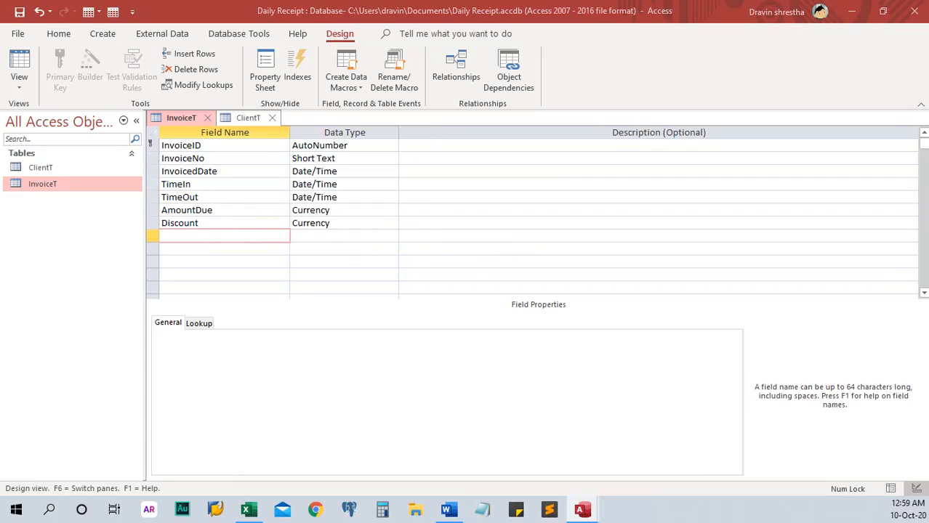
Step: Add DueDate as Date/Time and Notes as Long Text, then save the InvoiceT design
drag(189, 223, 207, 238)
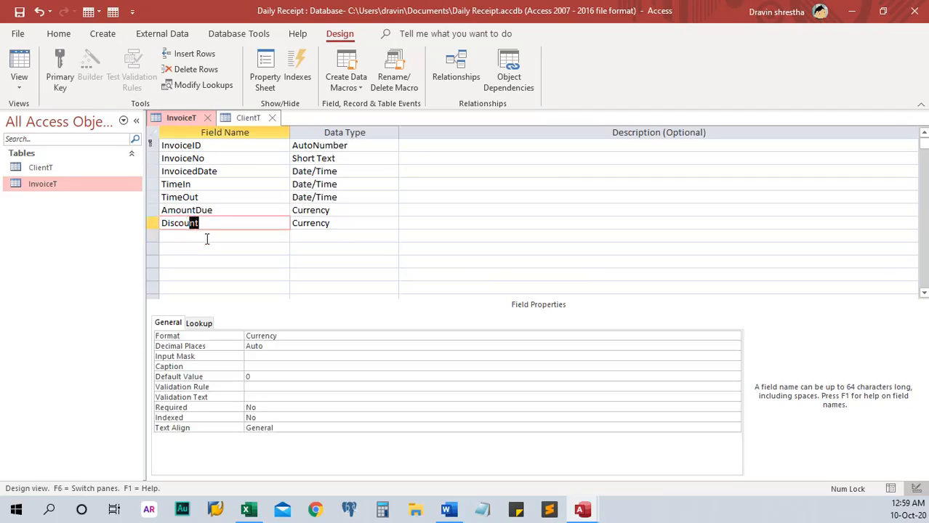
click(209, 237)
text(DueDate)
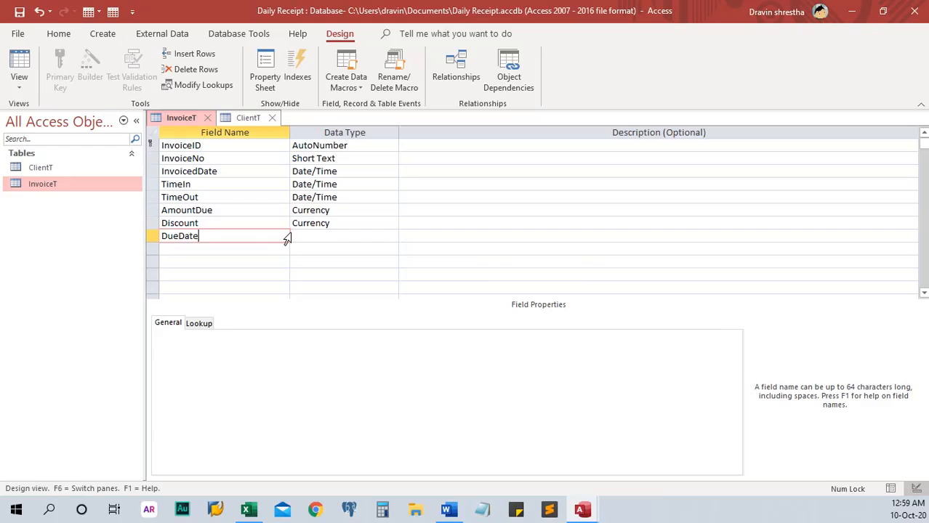
key(Tab)
text(d)
key(Tab)
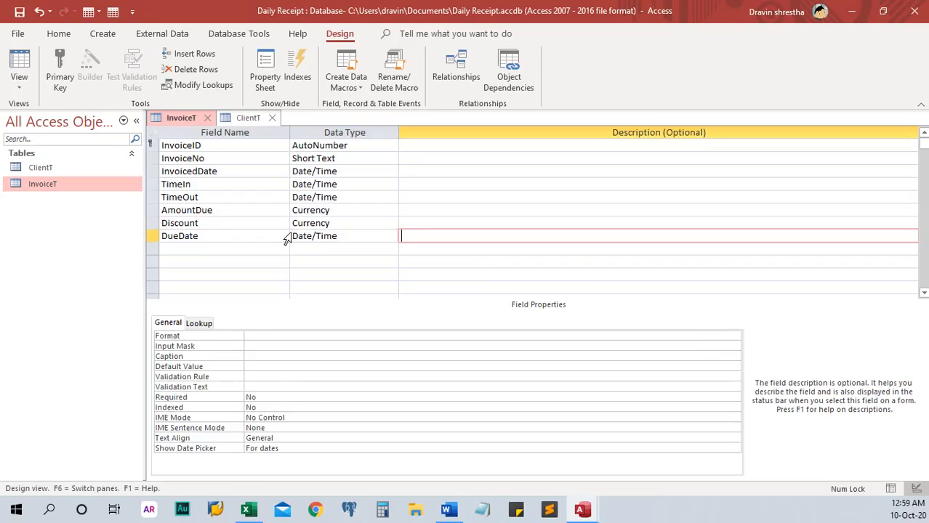
key(Tab)
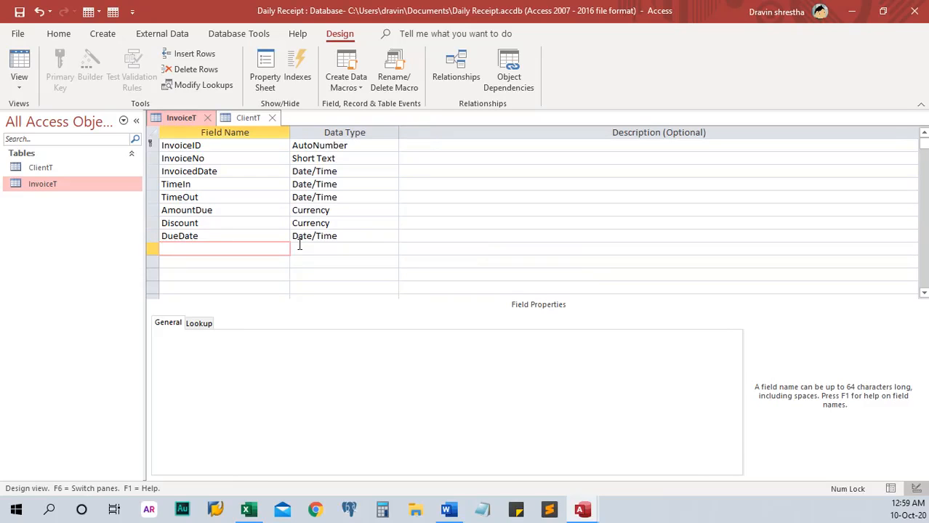
text(Notes)
key(Tab)
text(l)
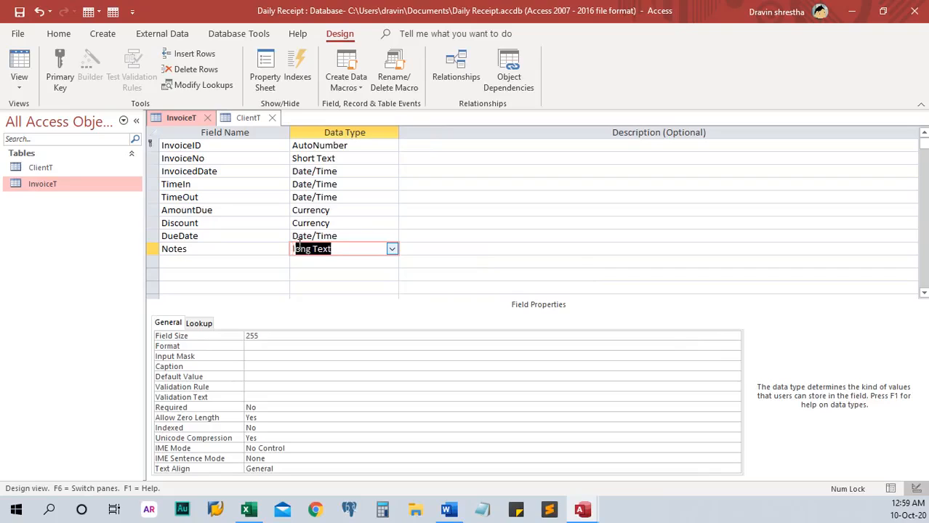
click(511, 252)
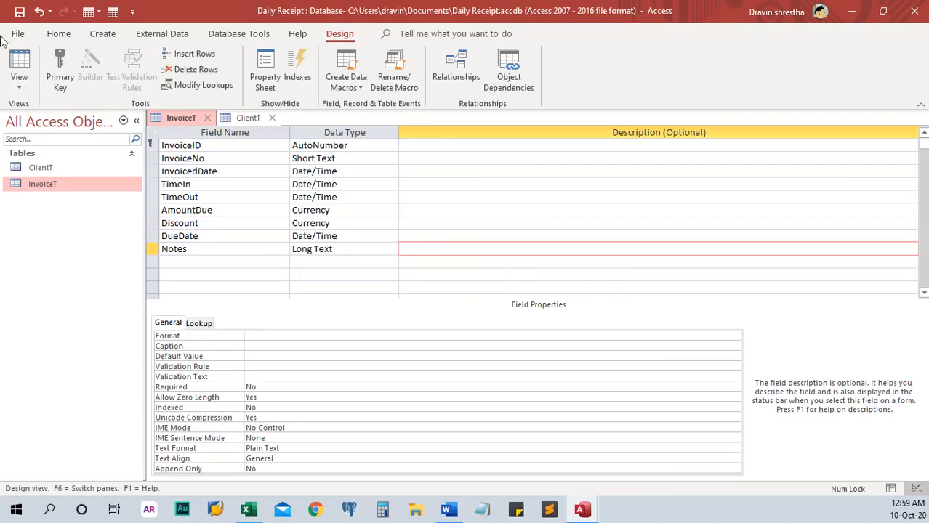
click(19, 11)
Step: Close the ClientT and InvoiceT designs and start a new blank table in Design view
click(272, 118)
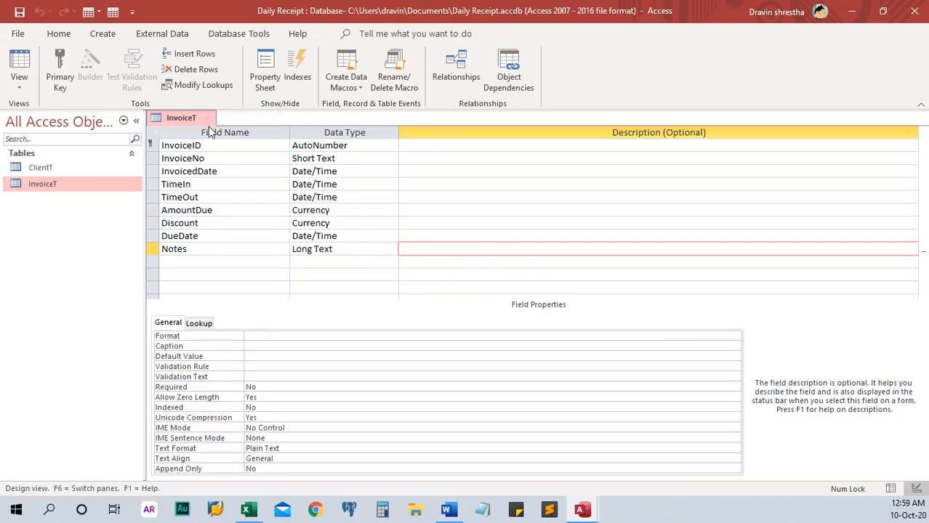
click(207, 118)
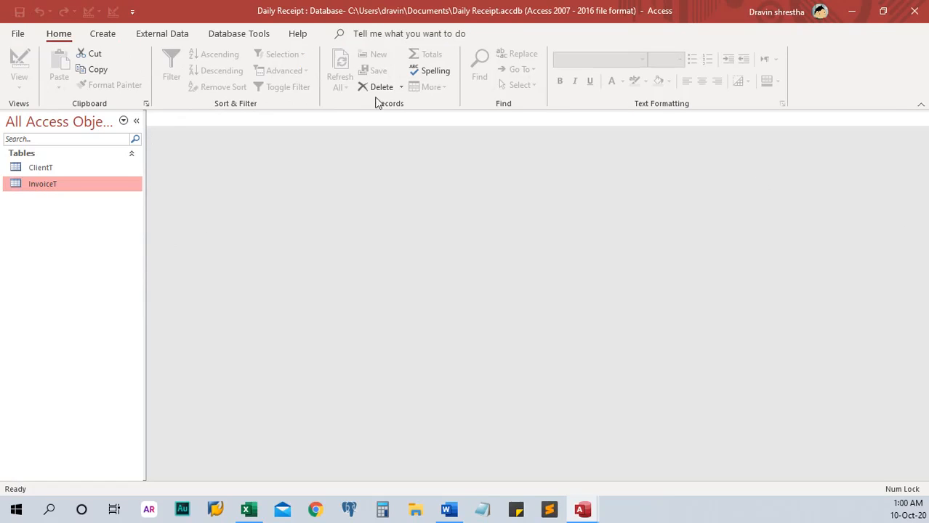
click(106, 34)
click(113, 79)
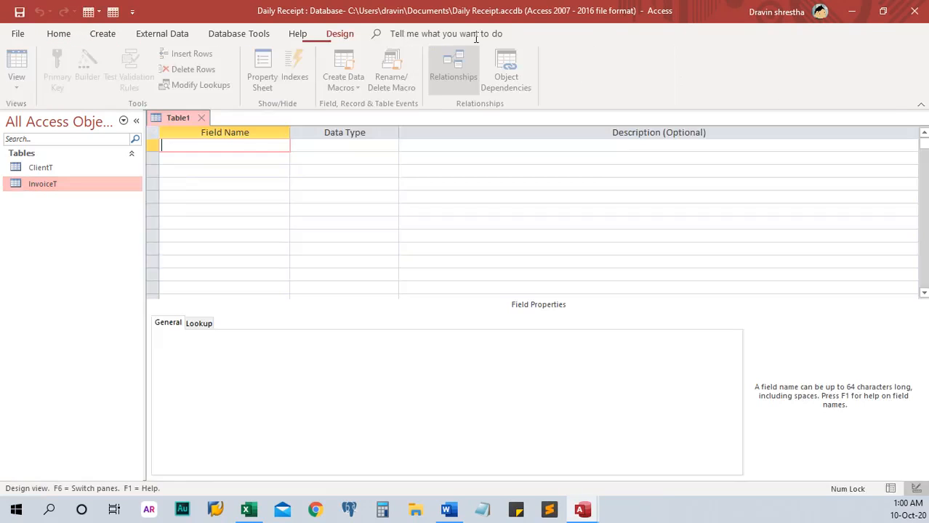
drag(480, 11, 478, 243)
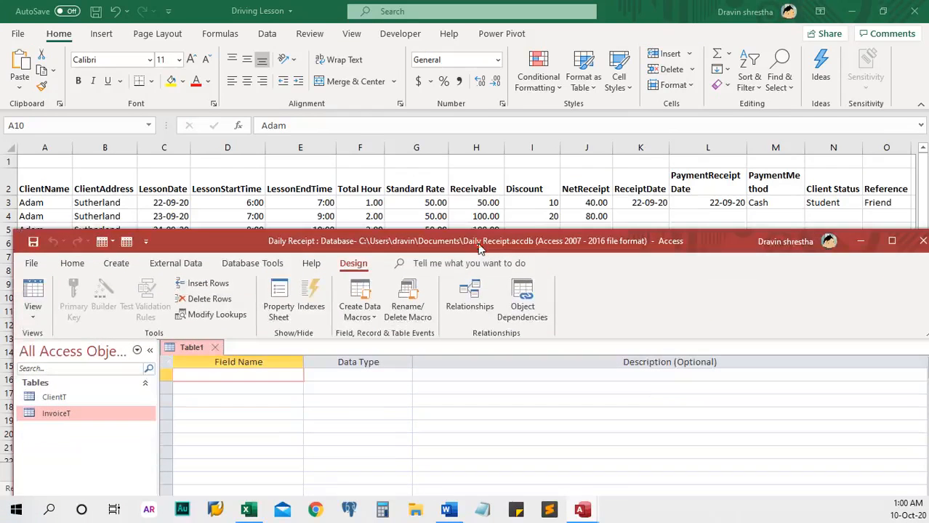
double_click(422, 244)
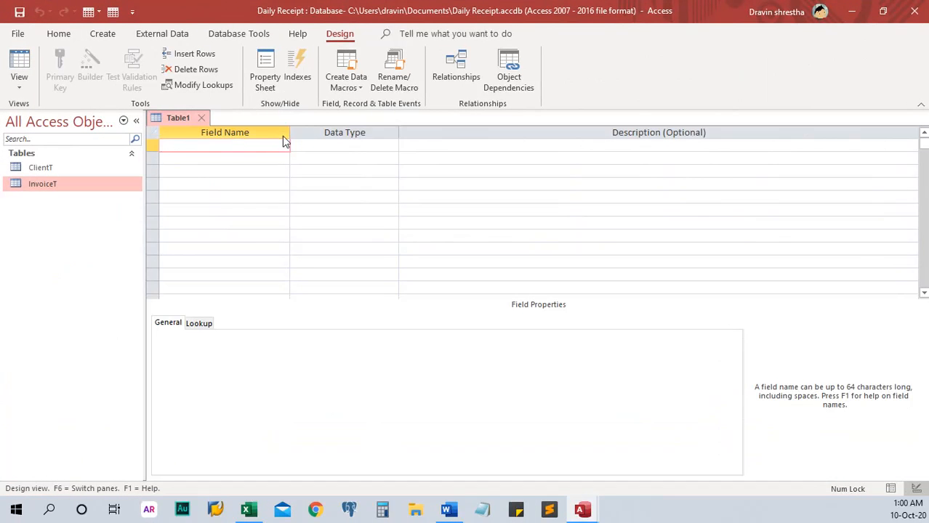
Step: Create PaymentID as an AutoNumber field and make it the primary key
text(aymentID)
key(Tab)
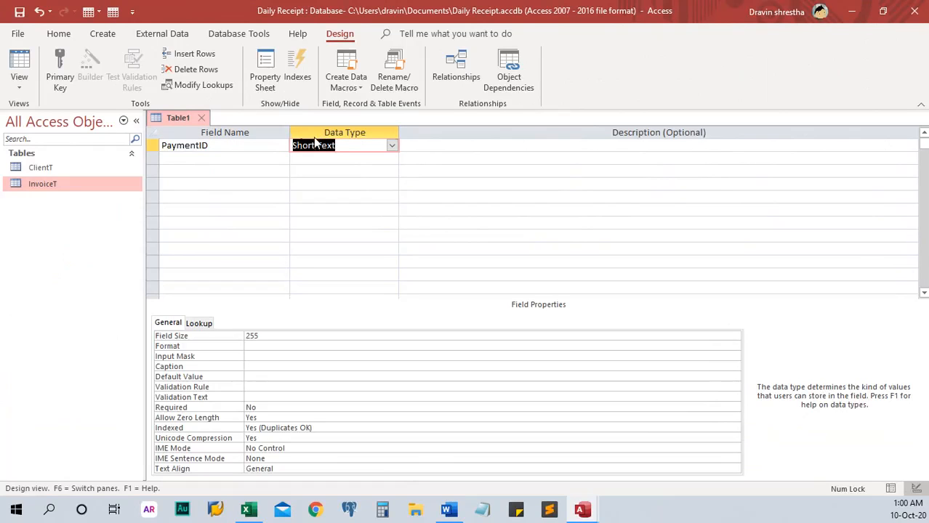
text(autoNumber)
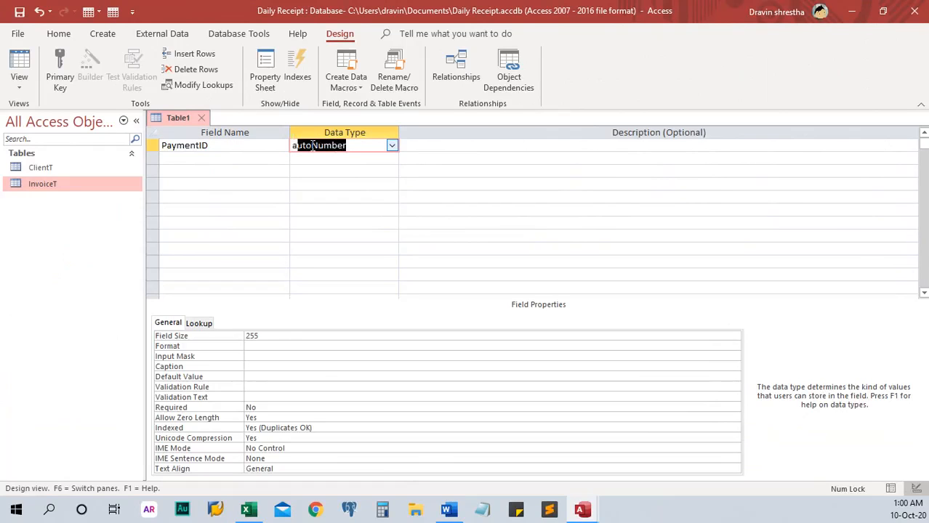
key(Tab)
click(153, 146)
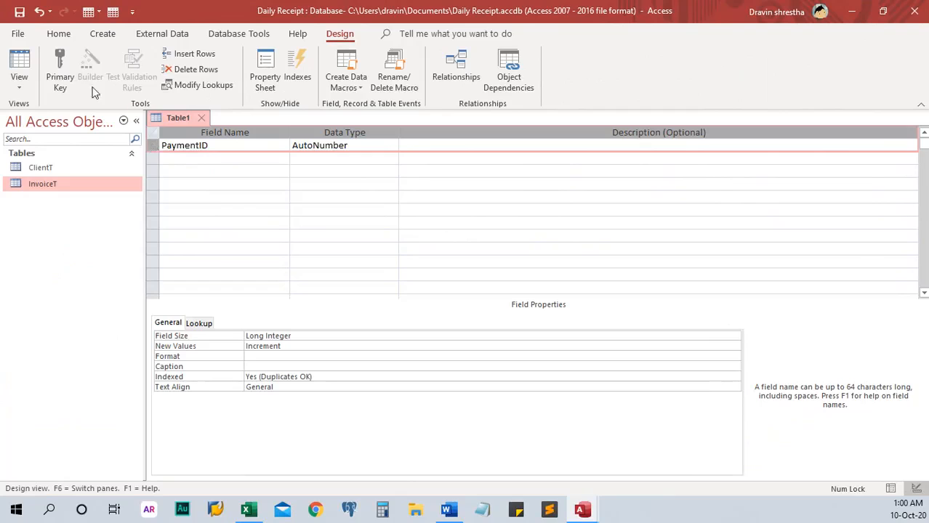
click(61, 72)
Step: Add a ReceiptDate field in the second row
click(212, 168)
click(242, 150)
click(246, 158)
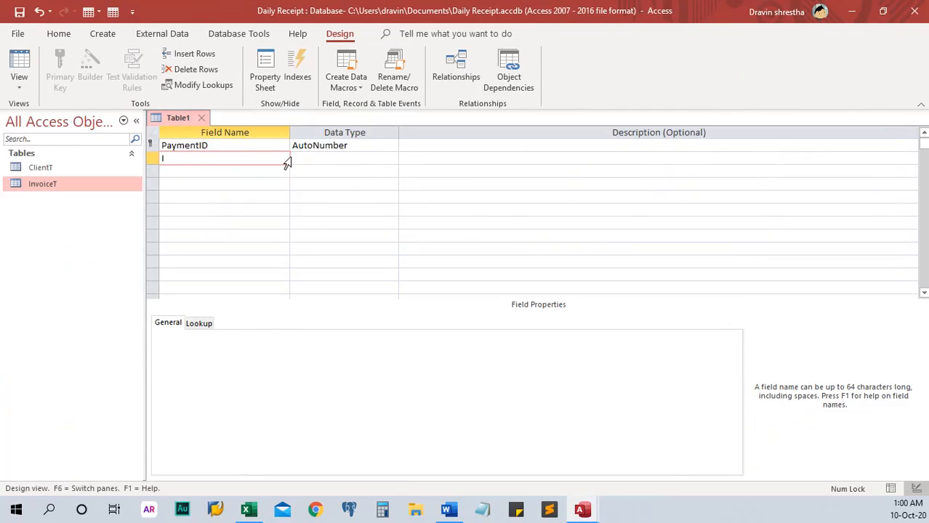
text(Paym)
key(BackSpace)
key(BackSpace)
key(BackSpace)
key(BackSpace)
key(BackSpace)
key(BackSpace)
text(ReceiptDate)
click(222, 173)
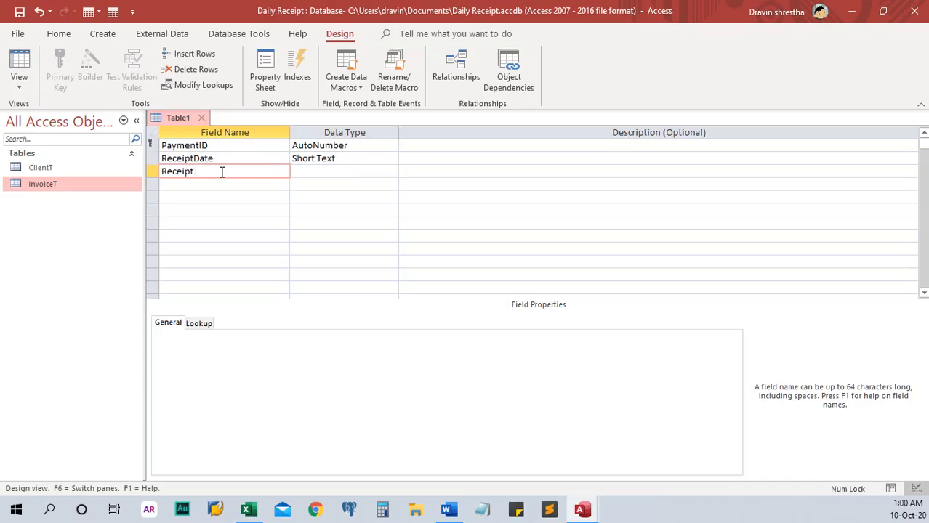
Step: Add ReceiptAmount as Currency and set ReceiptDate's type to Date/Time
text(ReceiptAmount)
key(Tab)
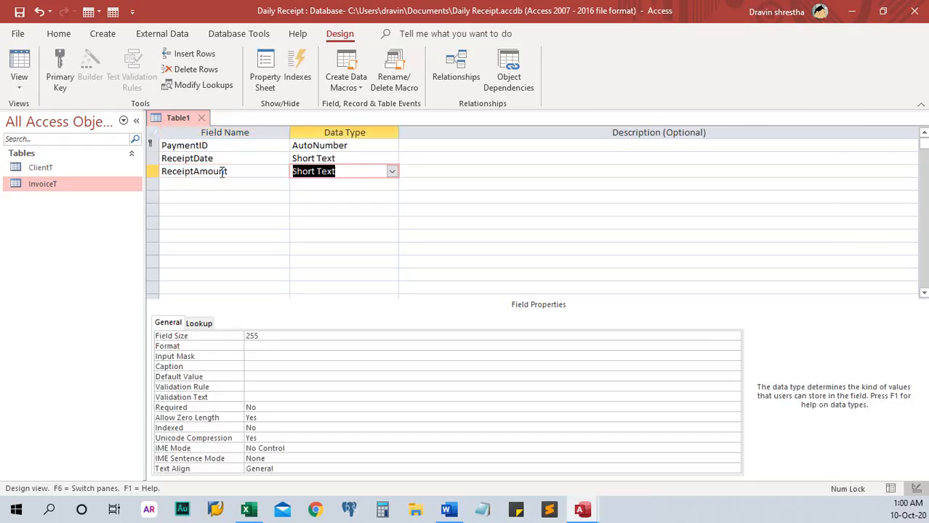
click(365, 158)
text(date/Time)
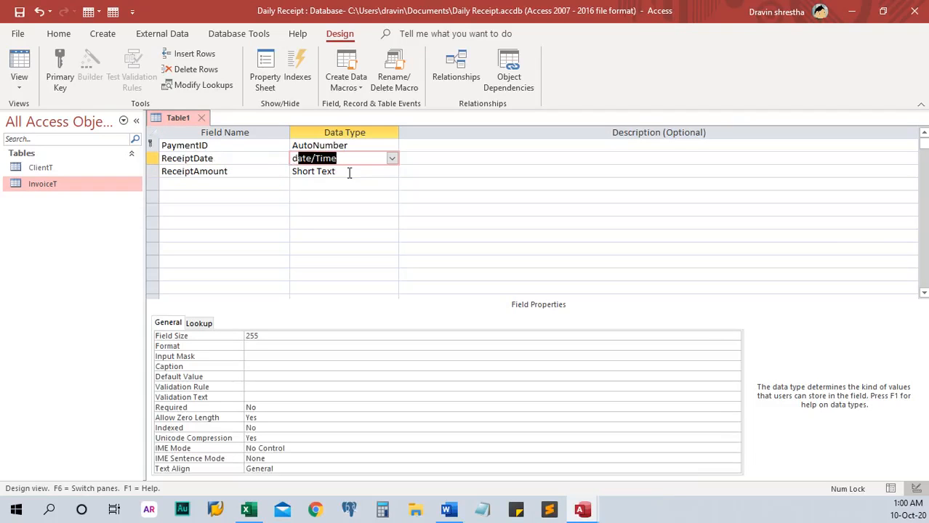
click(352, 173)
drag(353, 173, 217, 172)
text(c)
key(Tab)
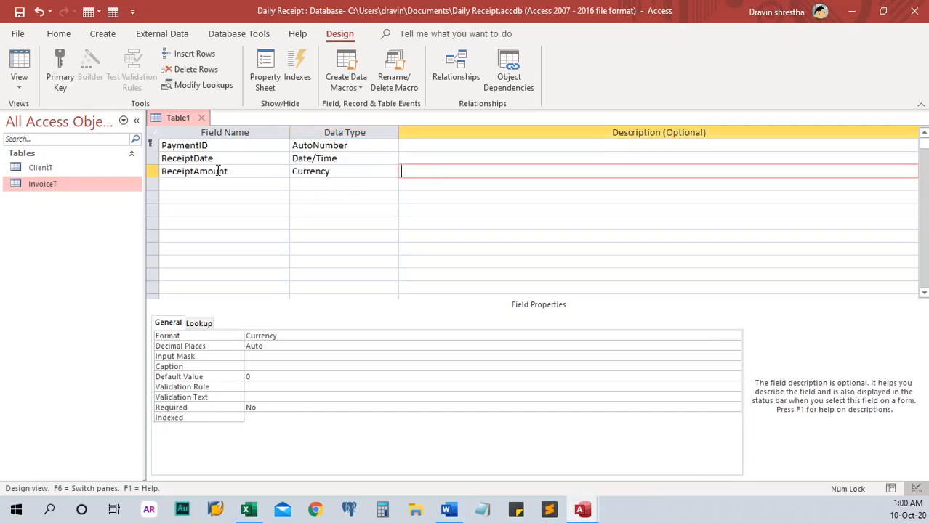
Step: Add a Notes field with the Long Text data type
click(240, 183)
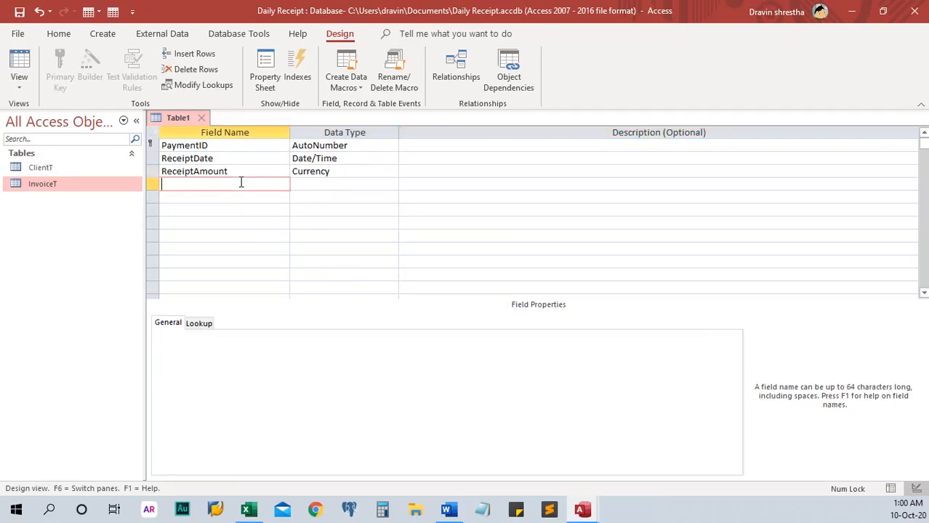
text(Notes)
click(356, 186)
drag(356, 185, 191, 186)
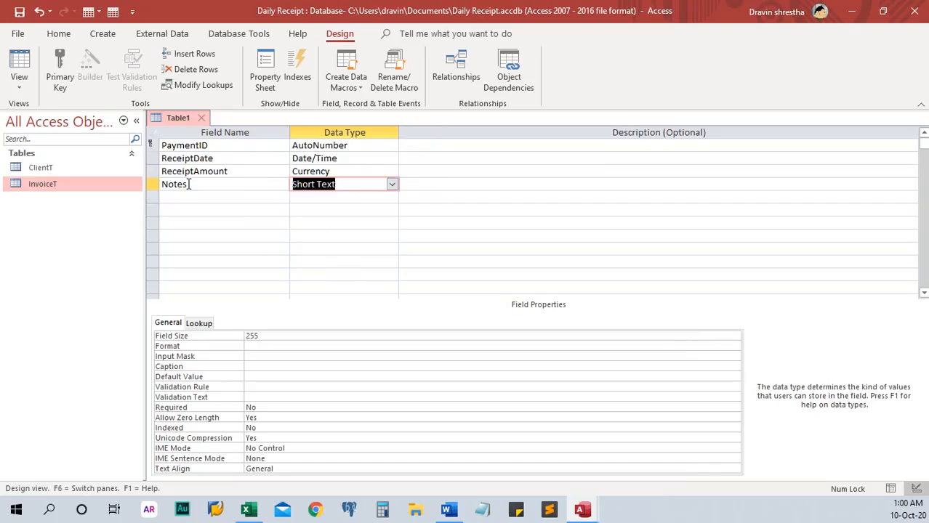
text(Long)
key(Tab)
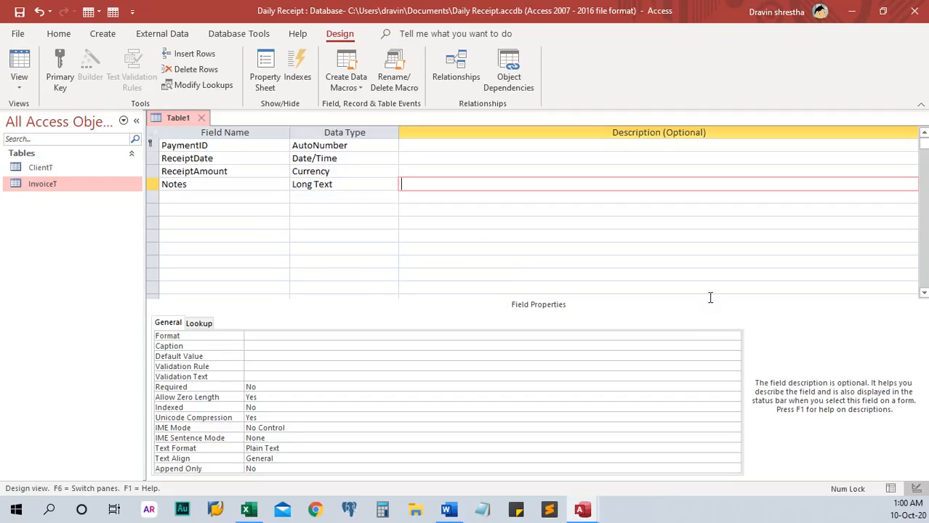
Step: Save the new table as PaymentT and close its design
click(19, 12)
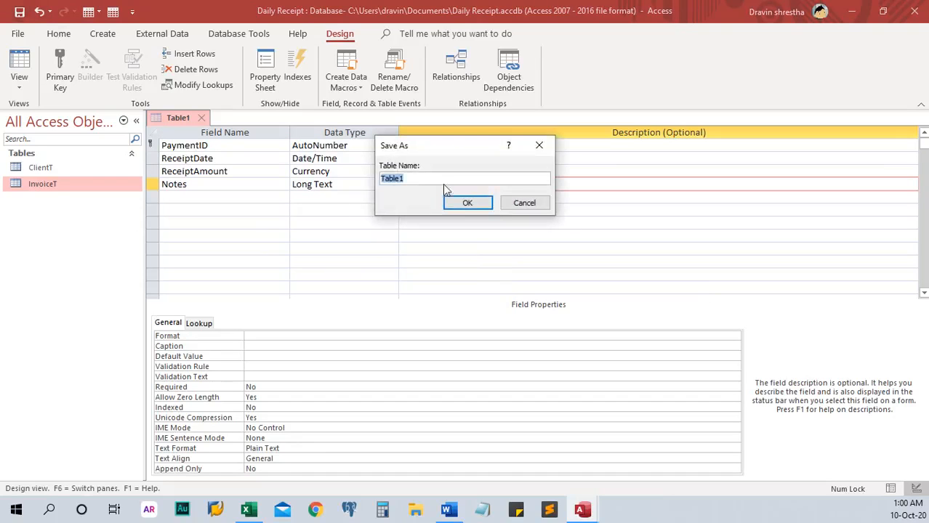
text(PaymentT)
click(467, 203)
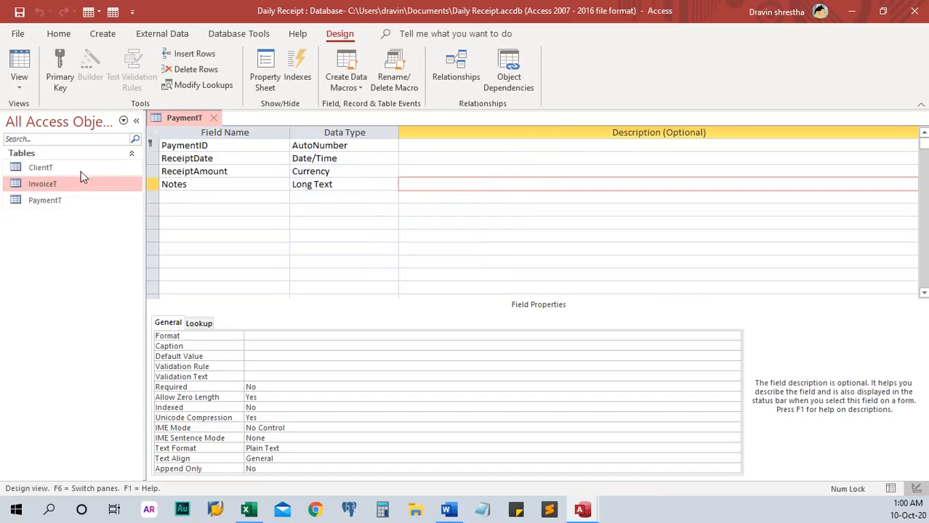
click(213, 118)
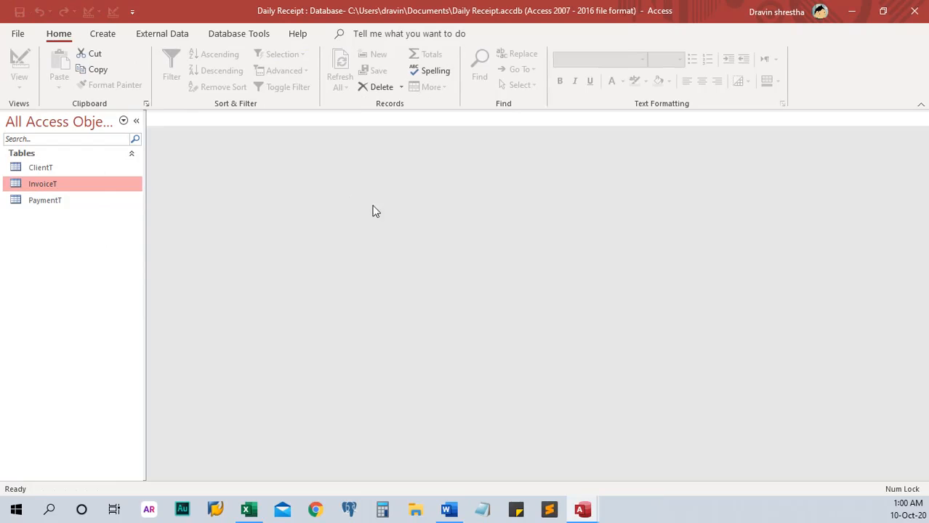
Step: Start a new table design with PaymentTypeID as an AutoNumber primary key
drag(474, 13, 466, 245)
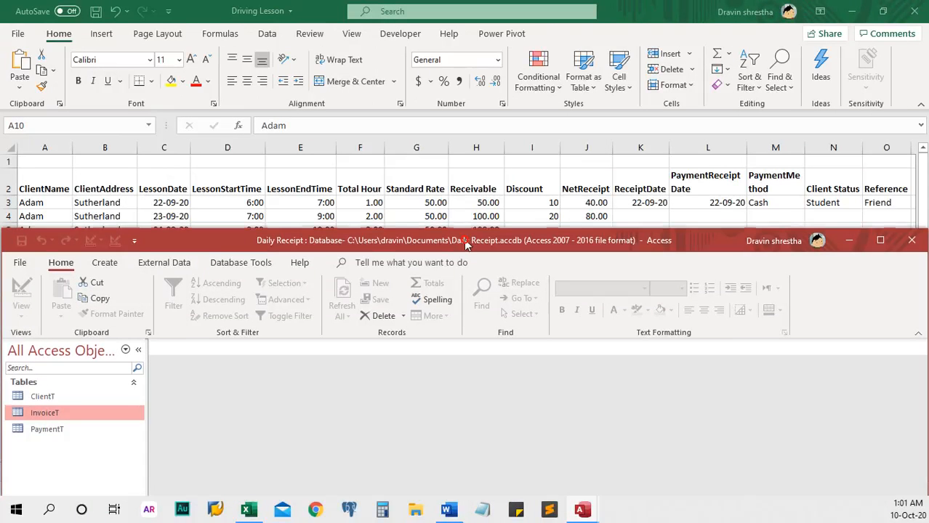
double_click(542, 241)
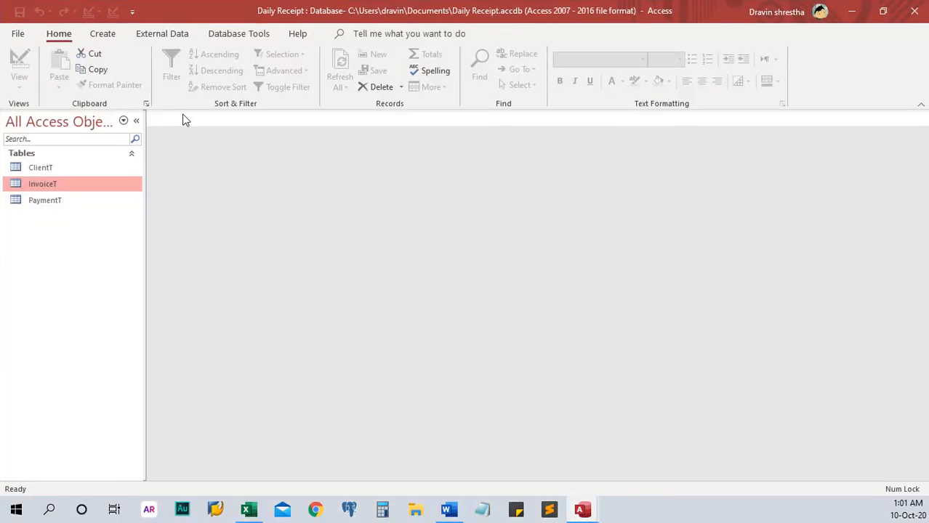
click(106, 34)
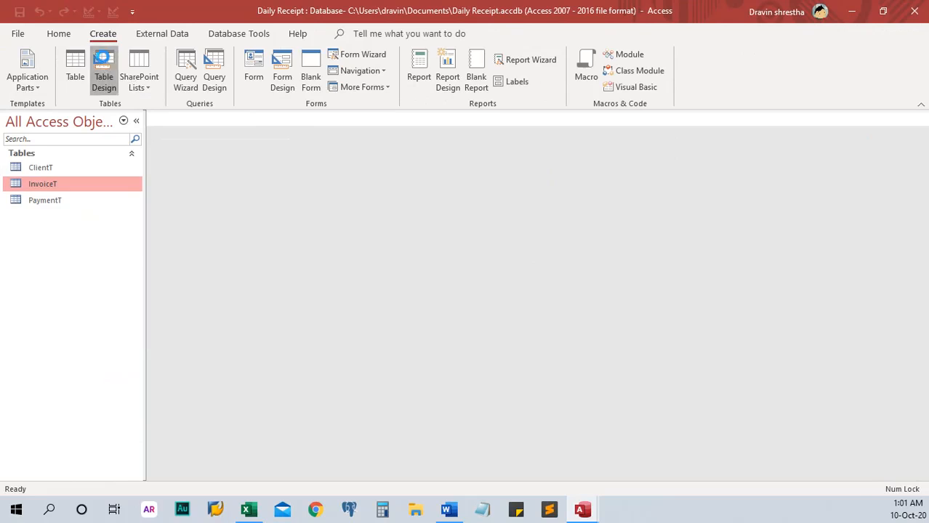
click(104, 69)
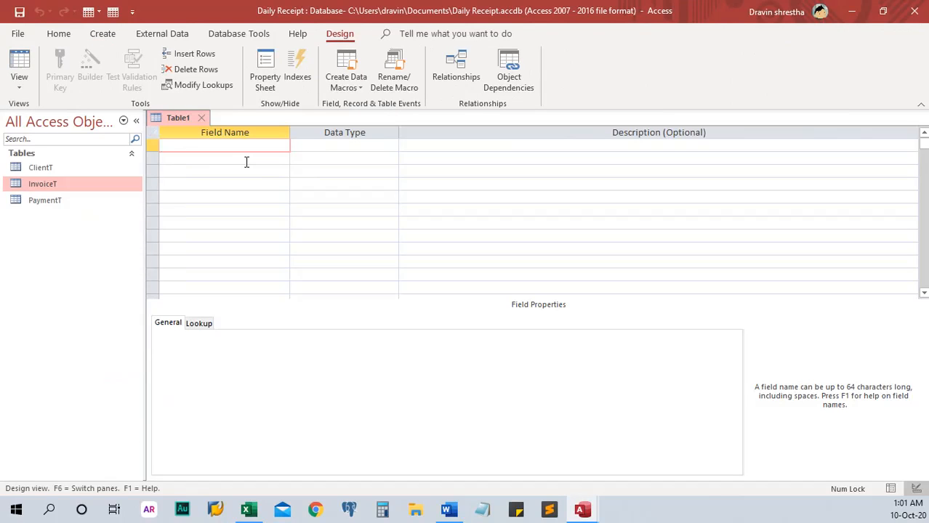
text(PaymentTypeID)
click(323, 150)
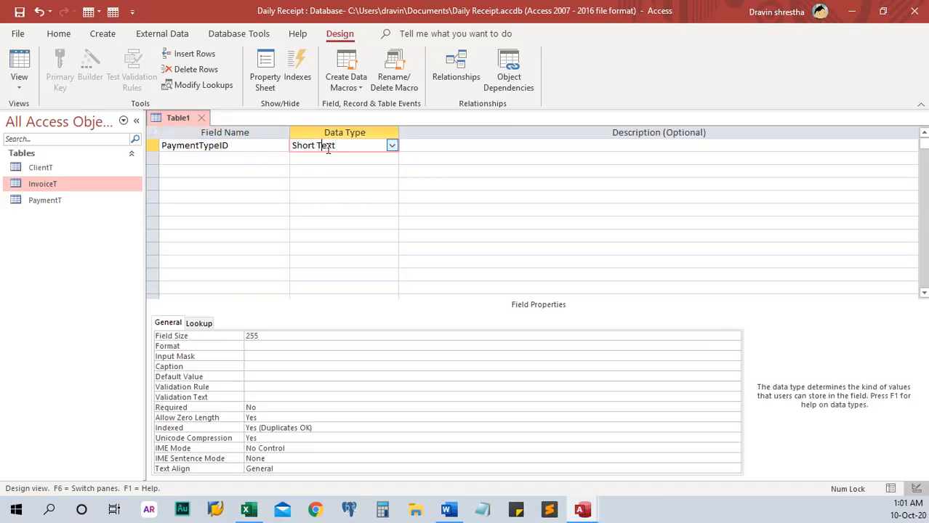
text(autoNumber)
click(202, 155)
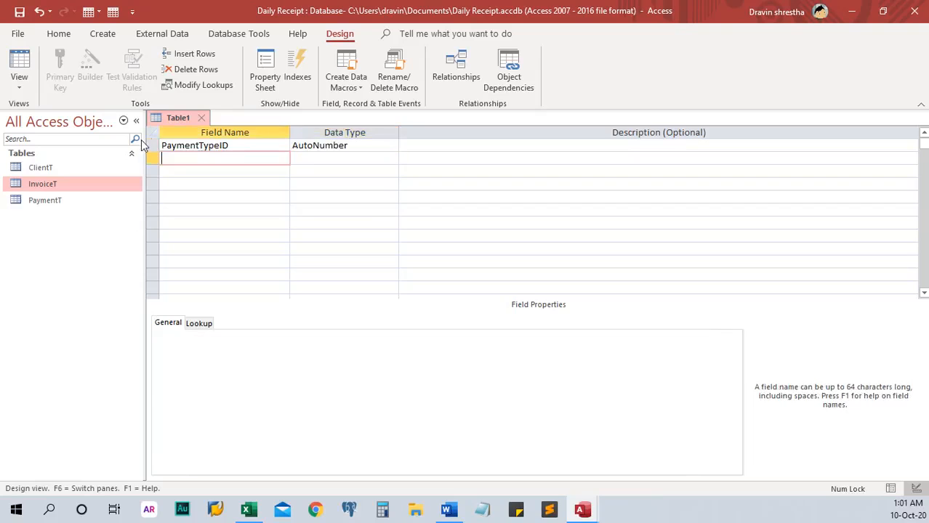
click(150, 145)
click(60, 73)
Step: Add a PaymentType Short Text field and save the table as PaymentTypeT
click(218, 157)
text(PaymentType)
key(Tab)
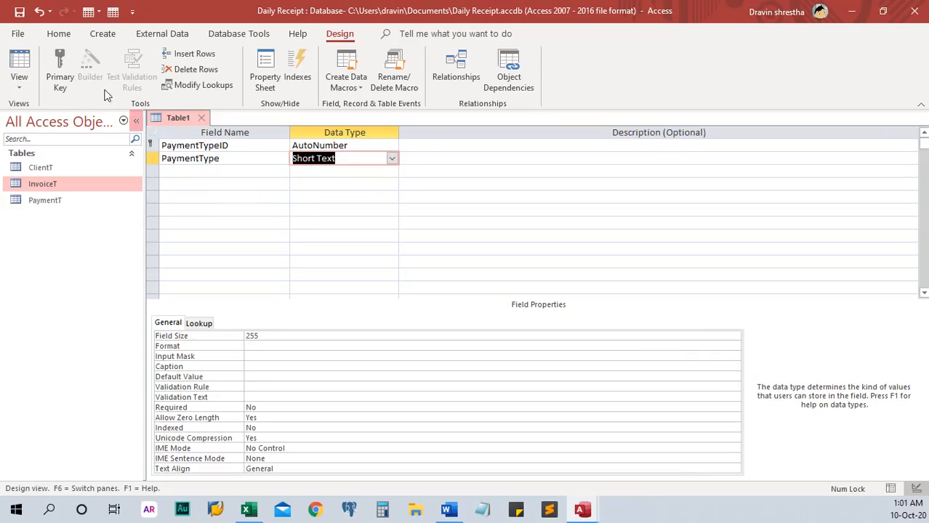
click(20, 12)
text(Pa)
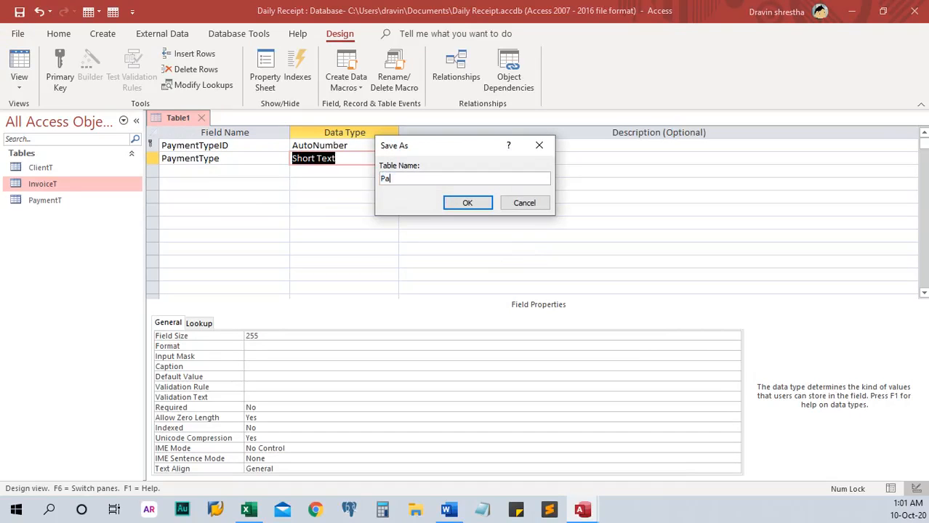
text(ymentTypeT)
key(Return)
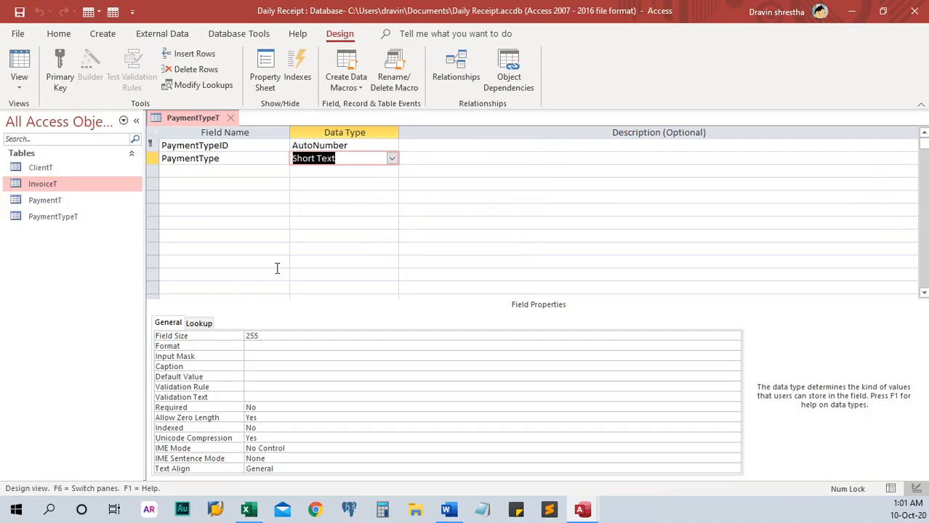
Step: Start another new blank table in Design view
drag(519, 7, 546, 282)
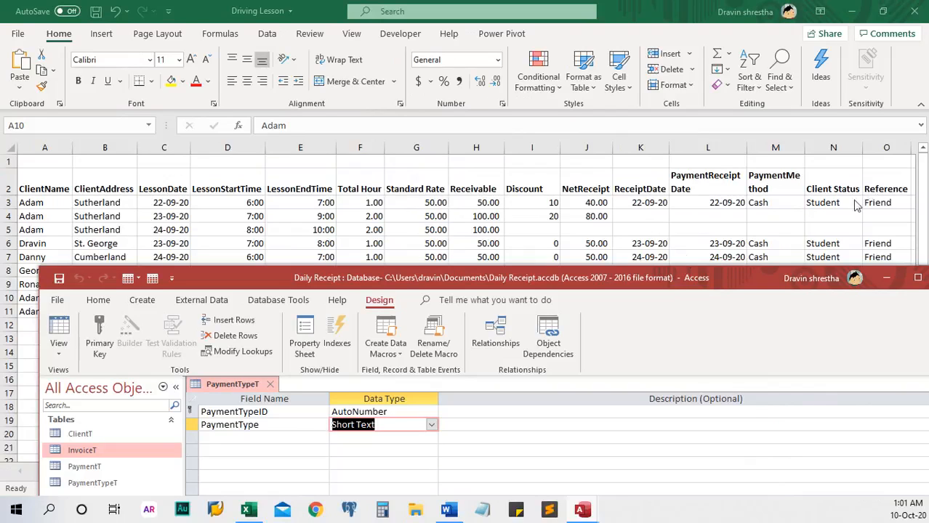
double_click(582, 277)
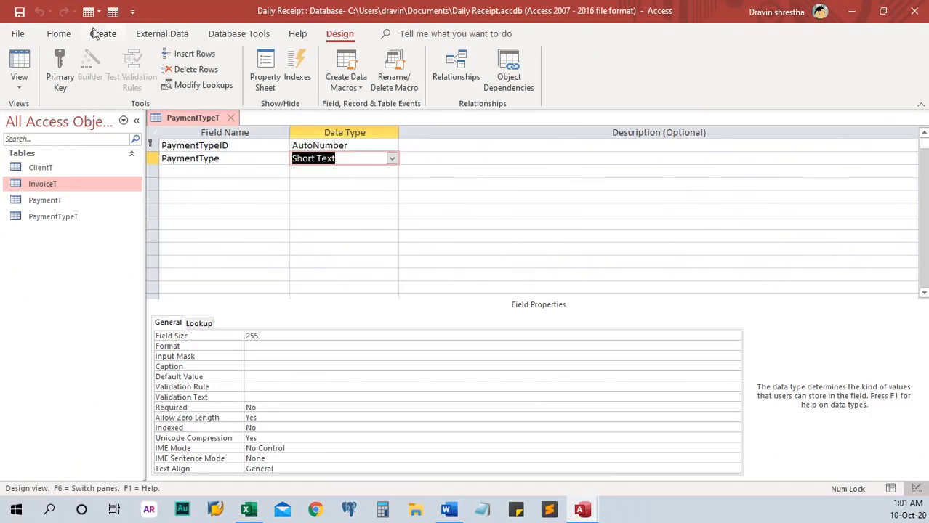
scroll(128, 80, up, 4)
click(108, 64)
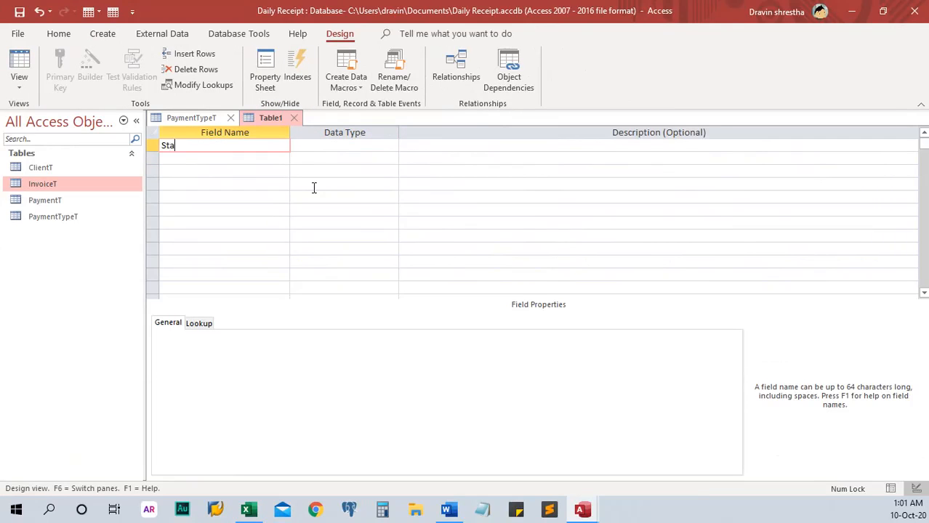
Step: Create StatusID as an AutoNumber field and make it the primary key
text(StatusId)
key(Tab)
click(237, 146)
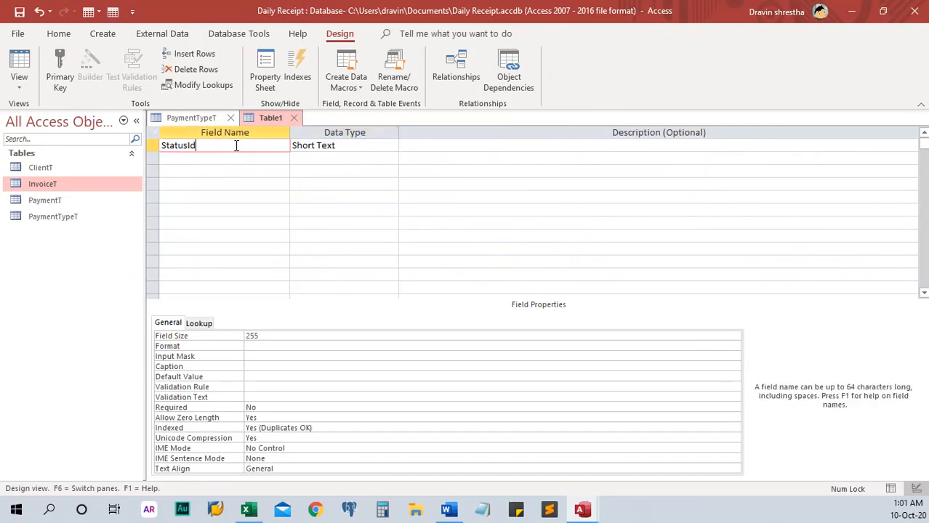
key(Tab)
text(au)
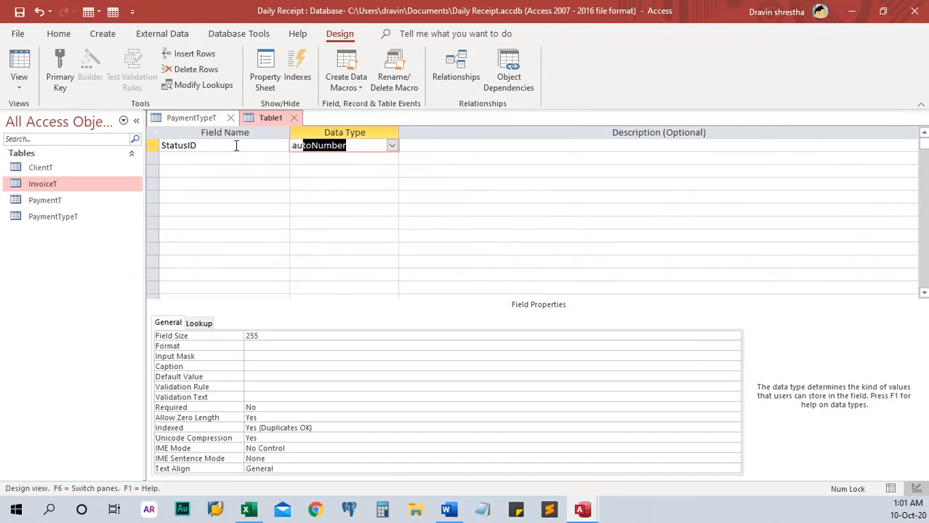
click(154, 146)
click(61, 75)
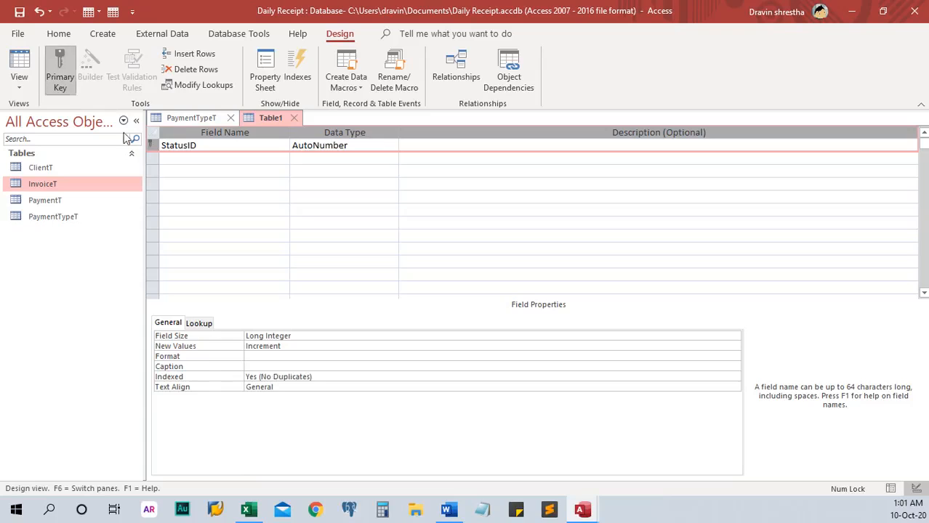
Step: Add StatusType as Short Text, save as StatusT, and close the StatusT and PaymentTypeT designs
click(214, 160)
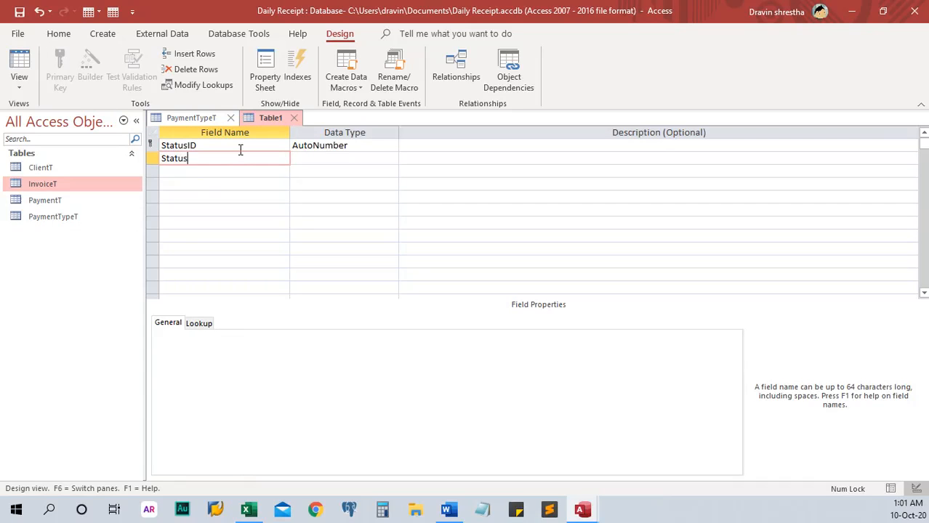
click(370, 158)
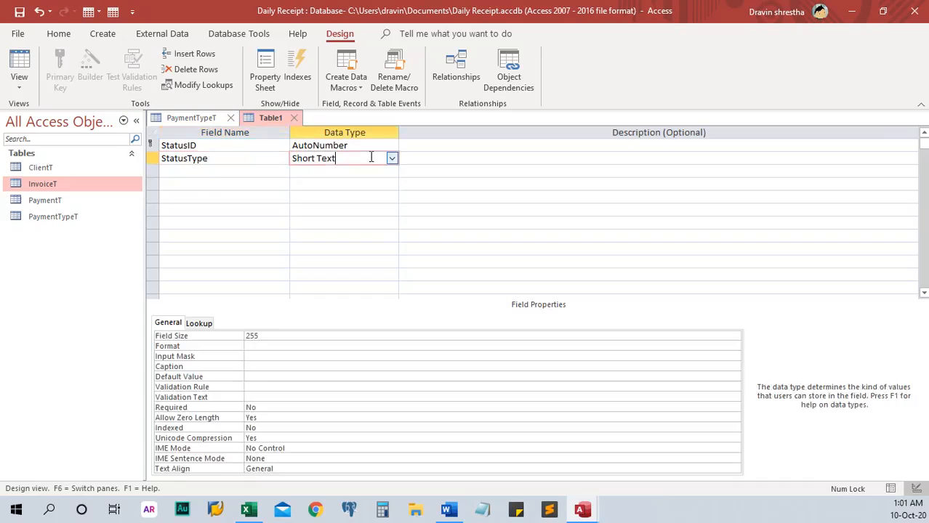
text(s)
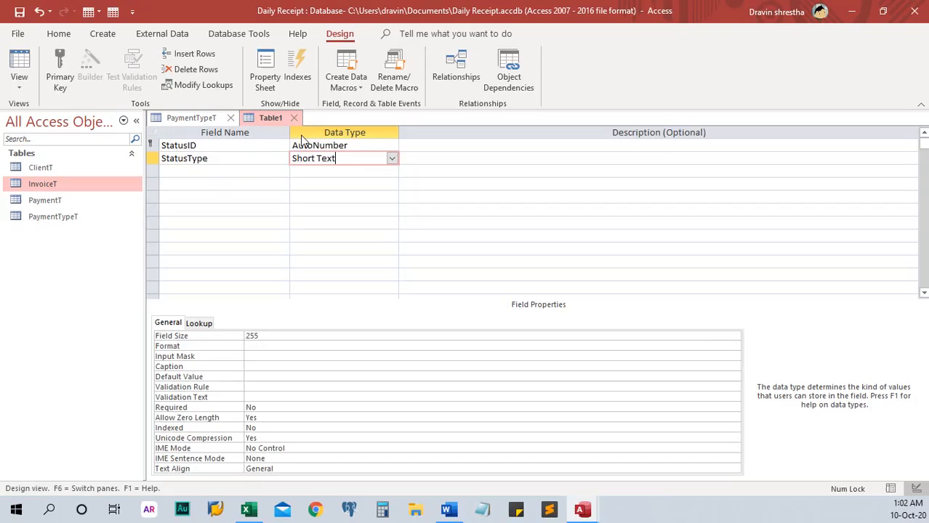
click(19, 11)
text(St)
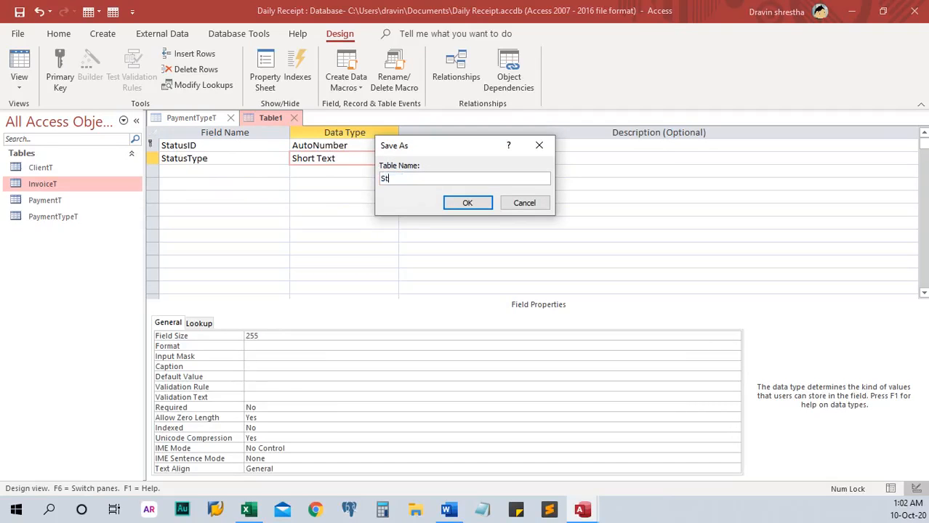
text(atusT)
click(474, 203)
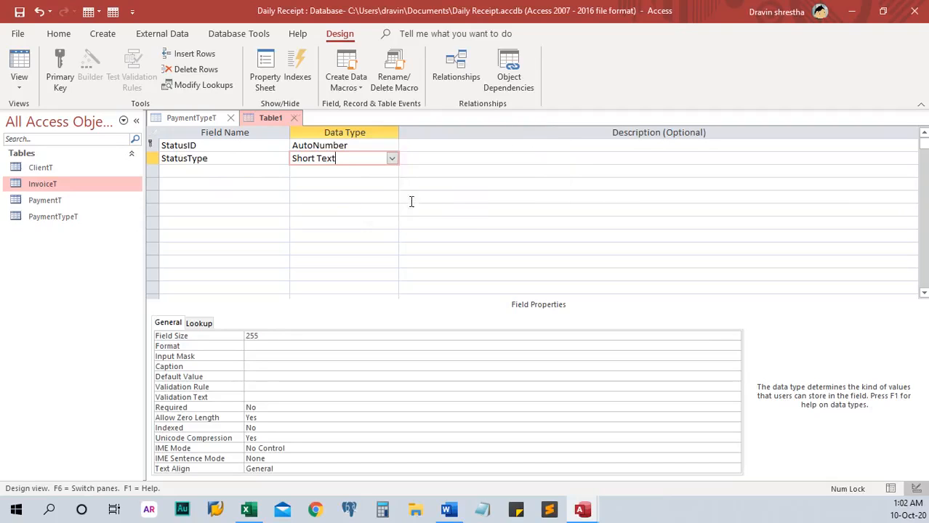
click(296, 118)
click(231, 118)
Step: Start a new table design with ReferenceID as an AutoNumber primary key
click(103, 34)
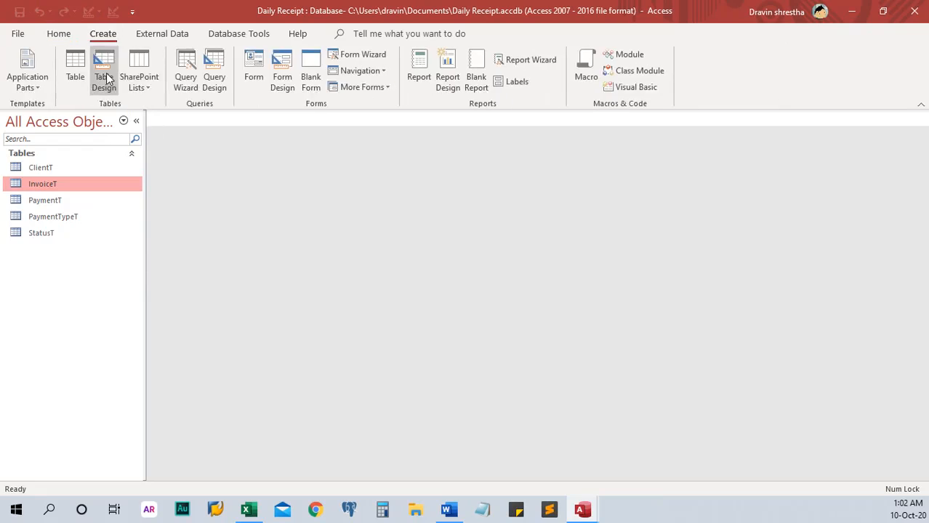
click(104, 73)
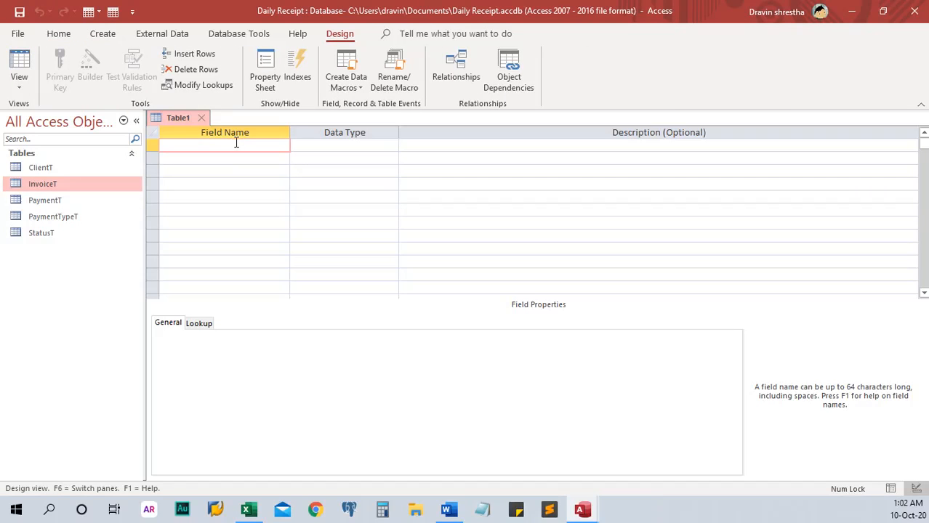
text(Referebnce)
key(BackSpace)
key(BackSpace)
key(BackSpace)
text(nce)
key(Tab)
text(a)
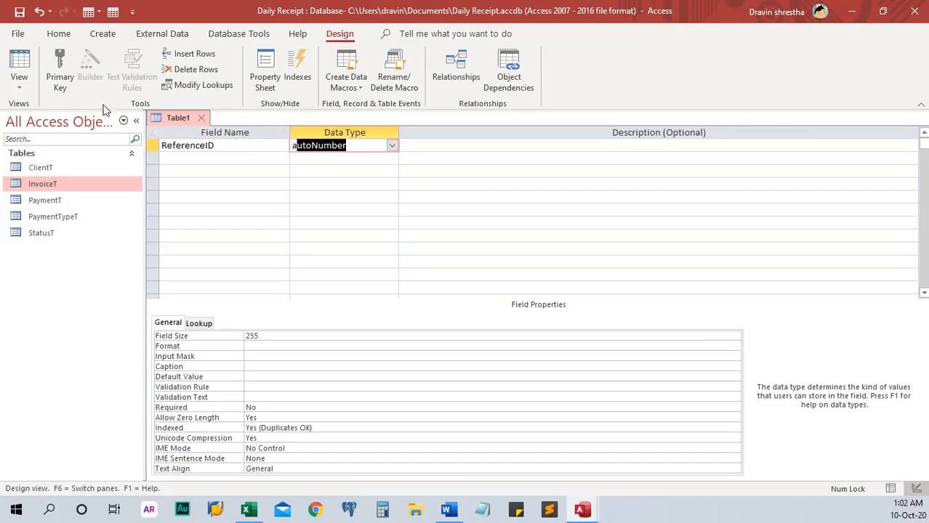
click(152, 145)
click(72, 76)
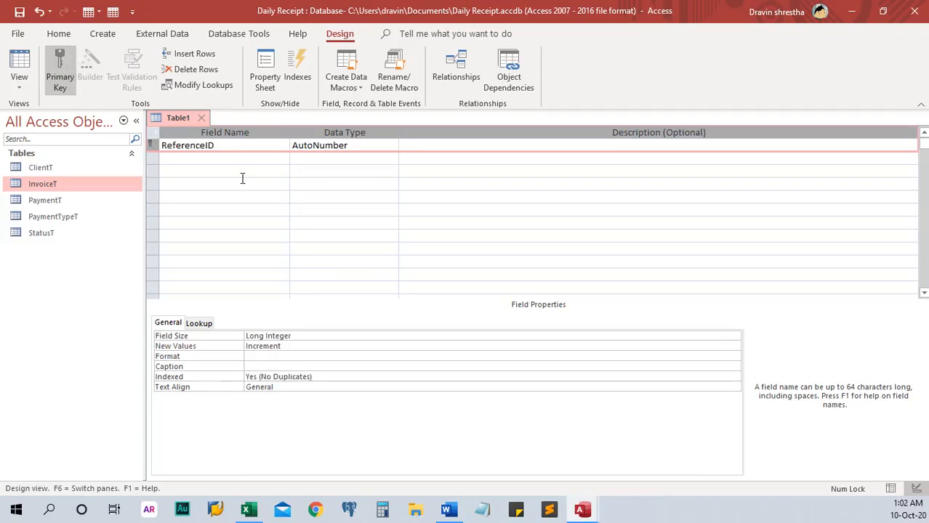
Step: Add a RefType Short Text field, save as ReferenceT, and close the design
click(233, 159)
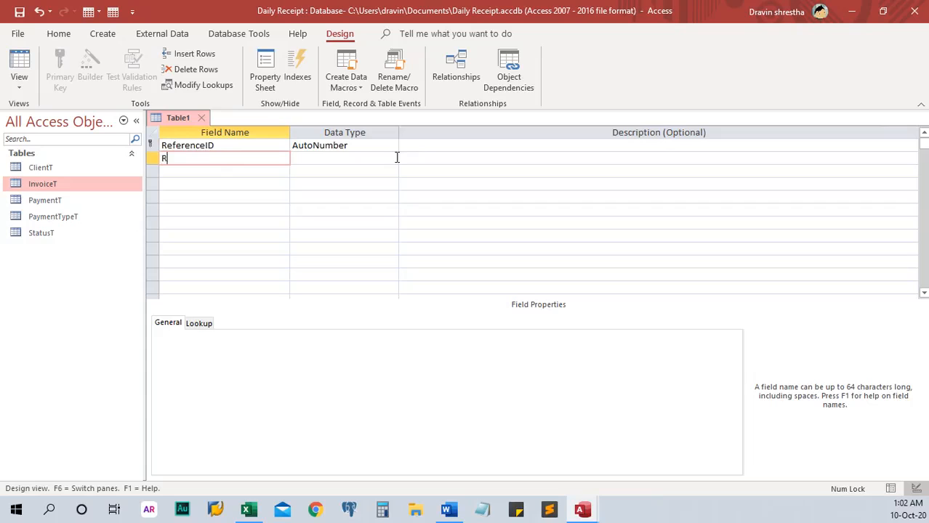
text(RefType)
click(358, 162)
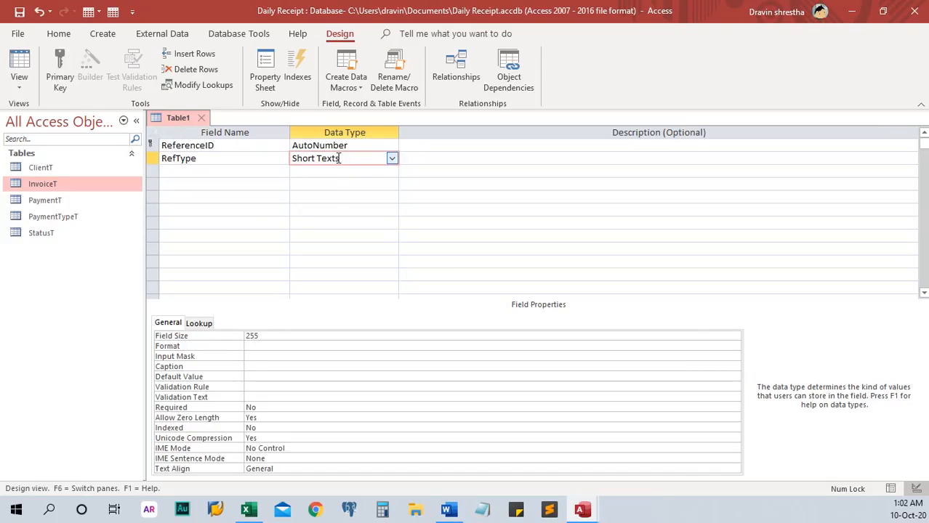
click(19, 12)
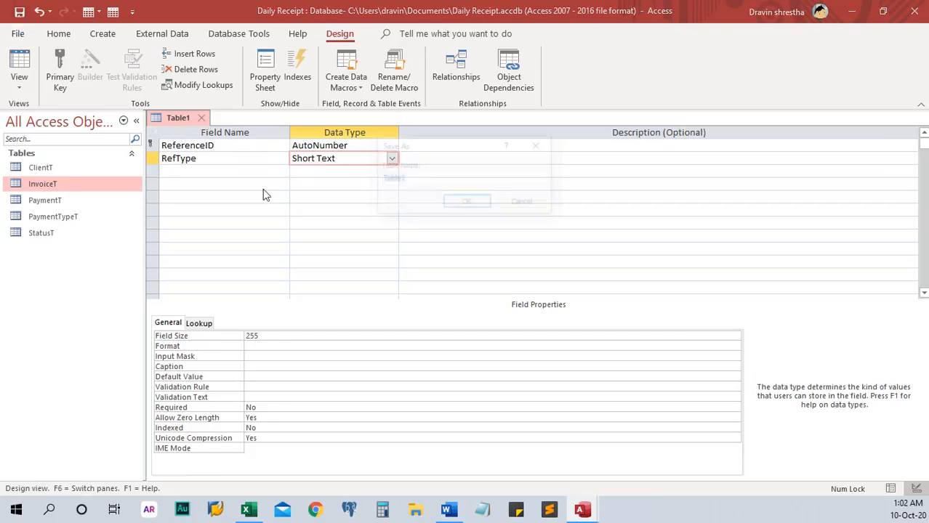
text(Refere)
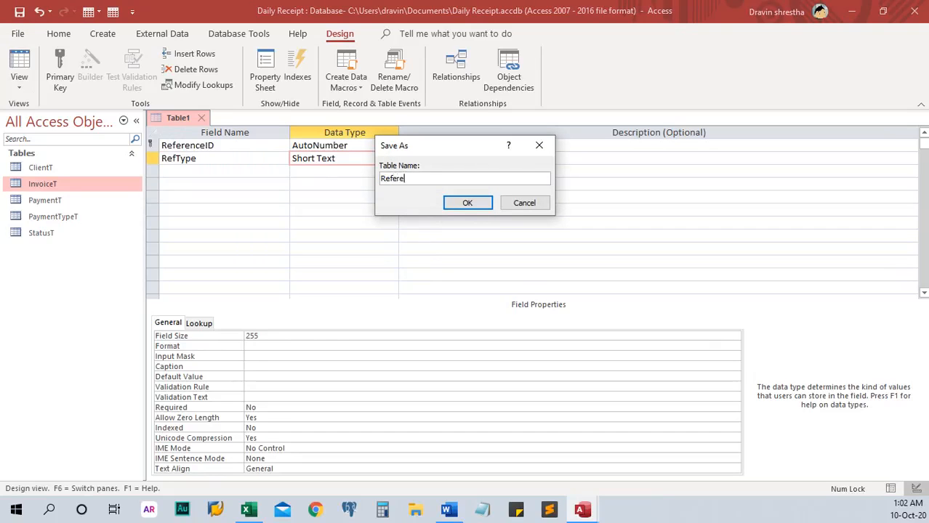
text(nceT)
click(474, 204)
click(217, 118)
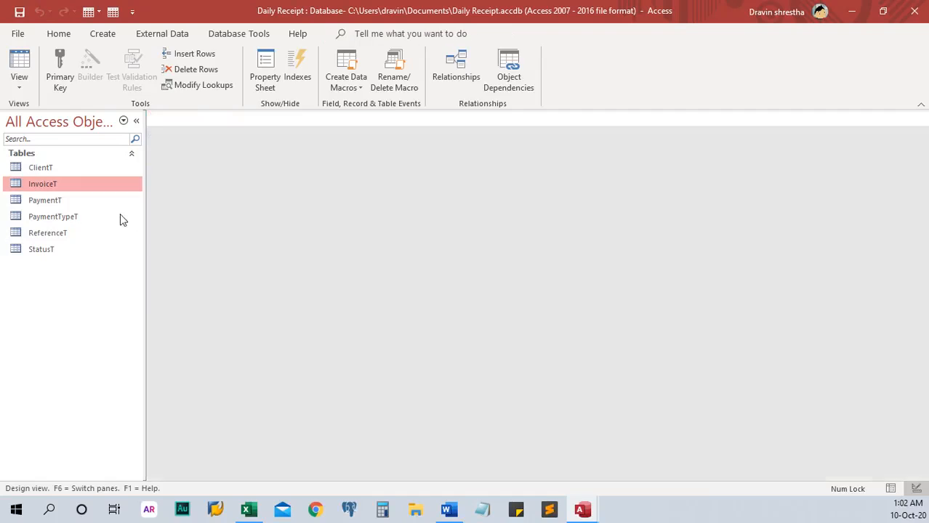
Step: Open the Relationships window and delete the two leftover MSys system tables from it
double_click(43, 168)
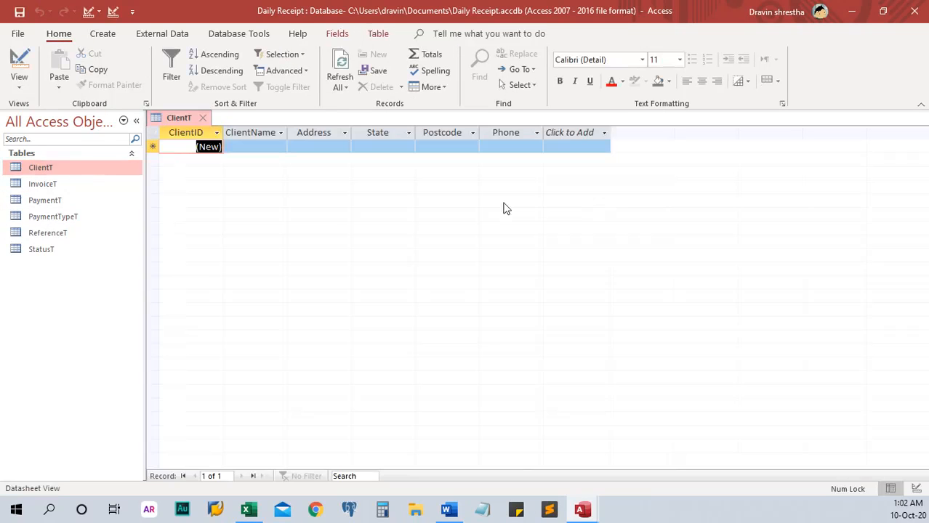
click(202, 119)
click(240, 34)
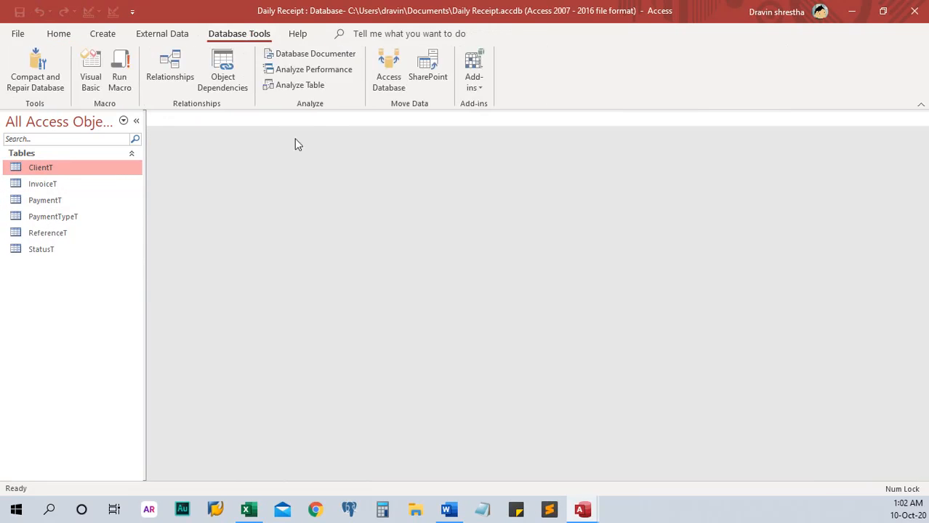
click(170, 72)
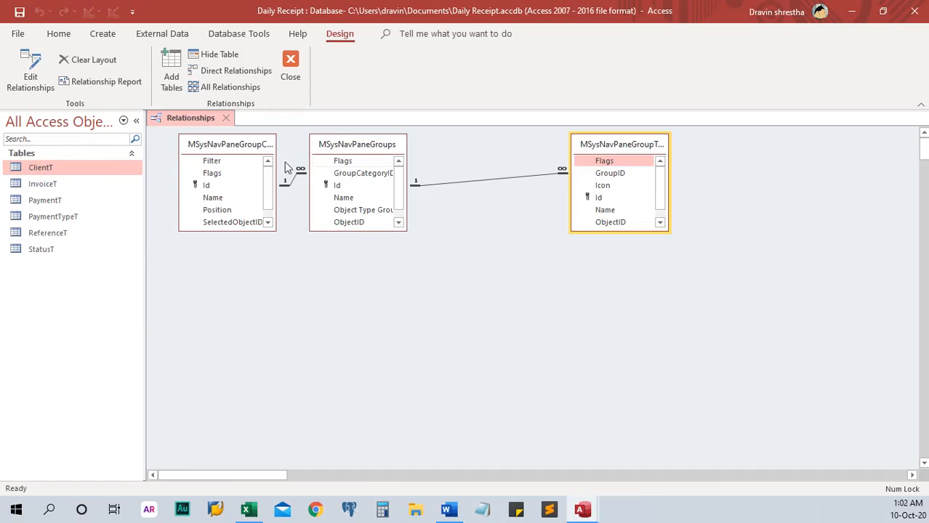
click(248, 149)
key(Delete)
key(Delete)
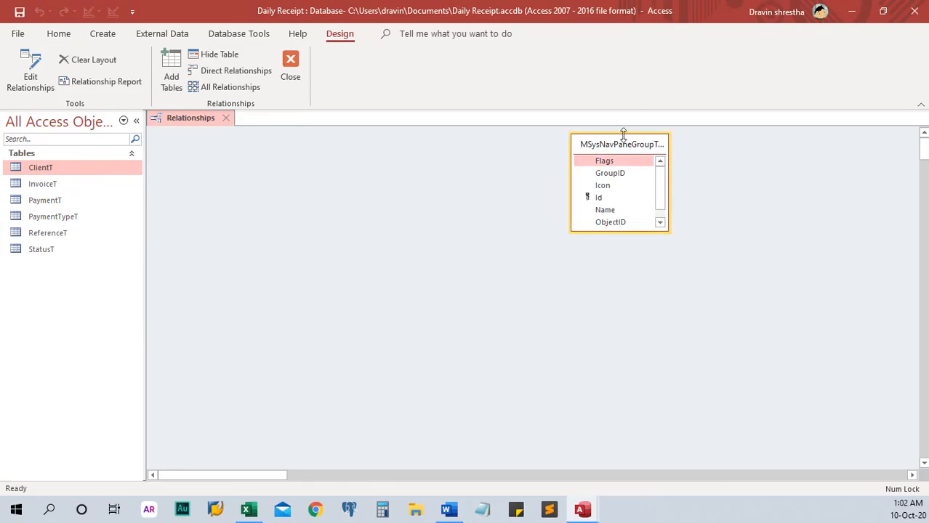
key(Delete)
Step: Add all six database tables to the layout through Show Table
right_click(639, 230)
click(672, 230)
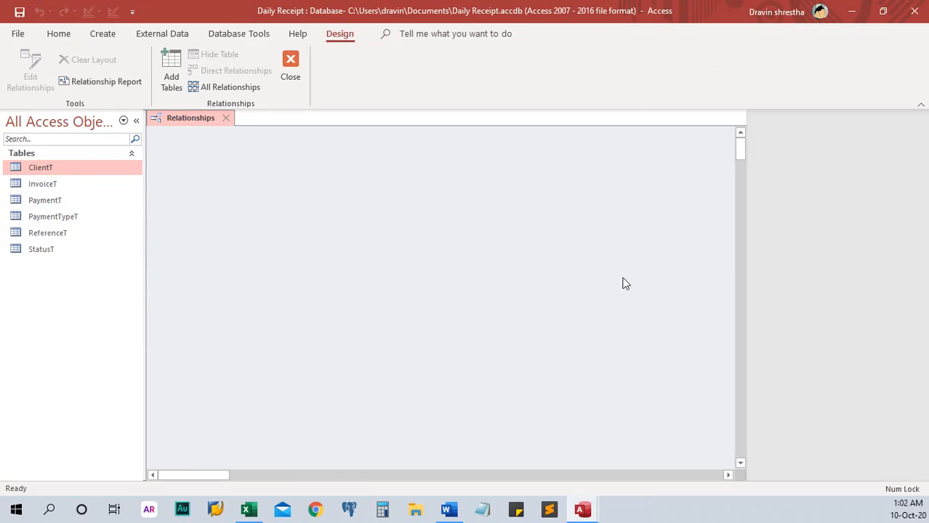
shift+click(779, 264)
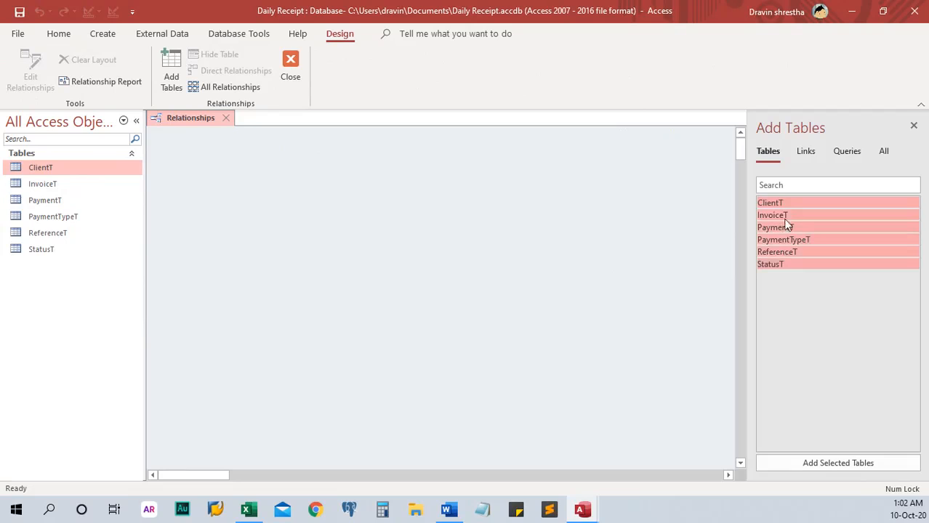
drag(785, 210, 506, 222)
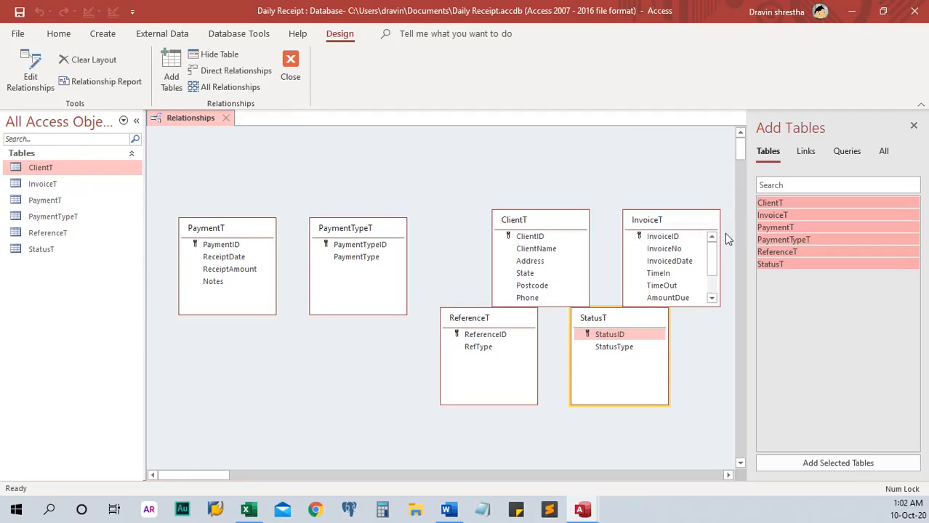
click(915, 128)
Step: Rough out the layout: InvoiceT and PaymentTypeT right, ClientT left and taller, PaymentT top
drag(674, 225, 771, 201)
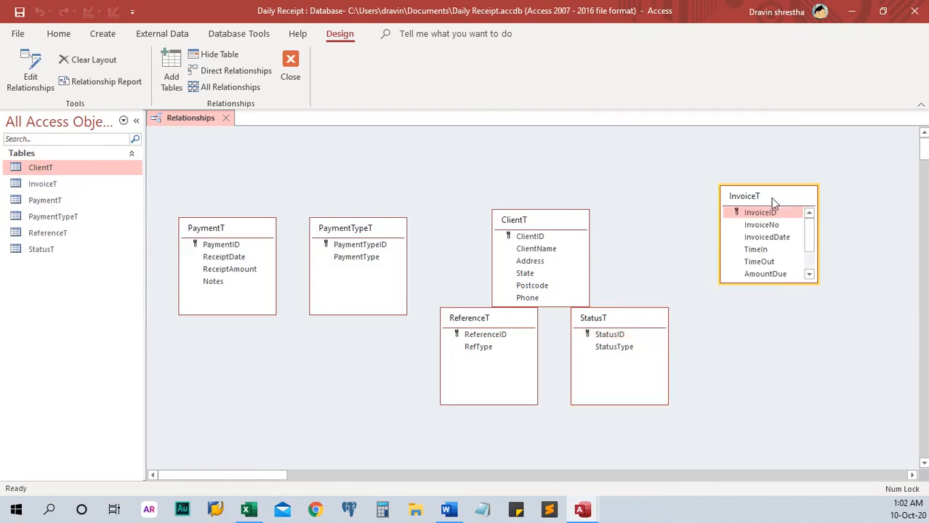
drag(545, 228, 821, 333)
drag(754, 195, 812, 186)
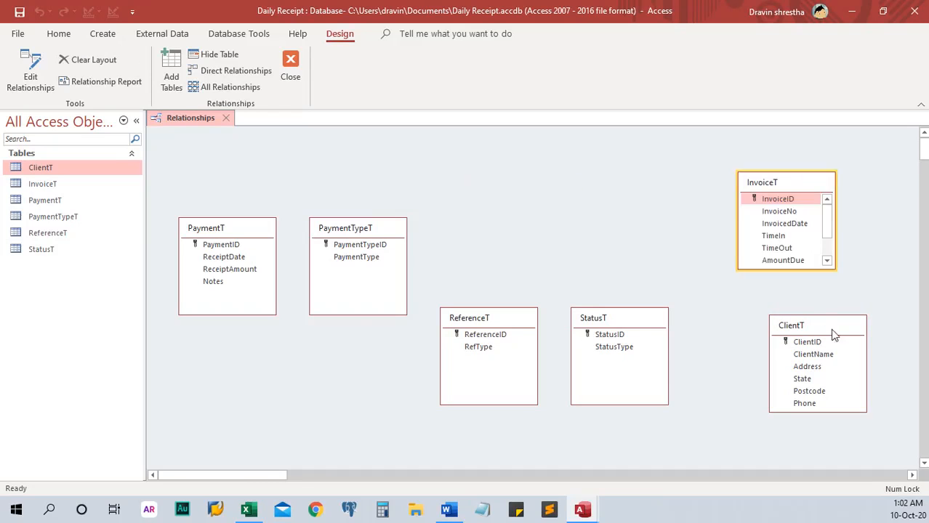
drag(834, 331, 280, 343)
drag(367, 224, 790, 291)
drag(223, 228, 540, 210)
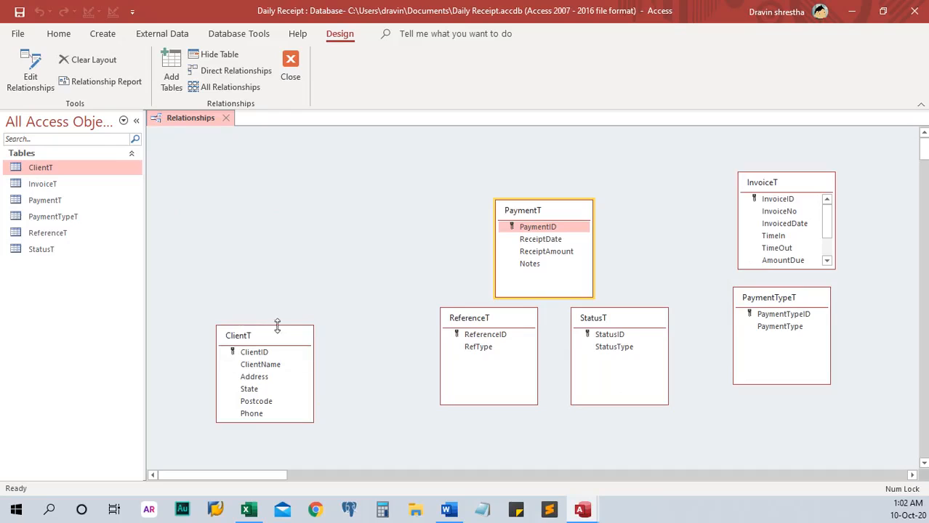
drag(278, 331, 326, 180)
drag(327, 269, 327, 379)
drag(539, 212, 485, 181)
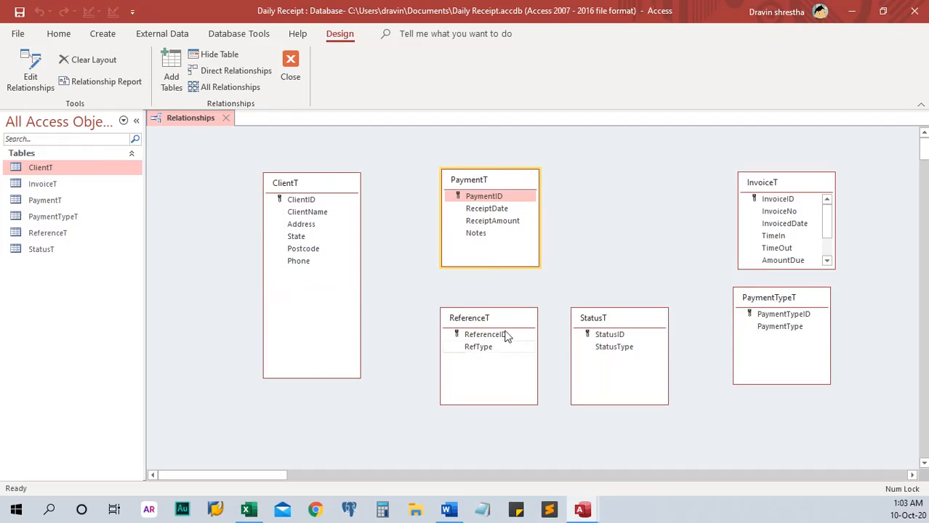
drag(498, 319, 485, 322)
drag(637, 312, 618, 314)
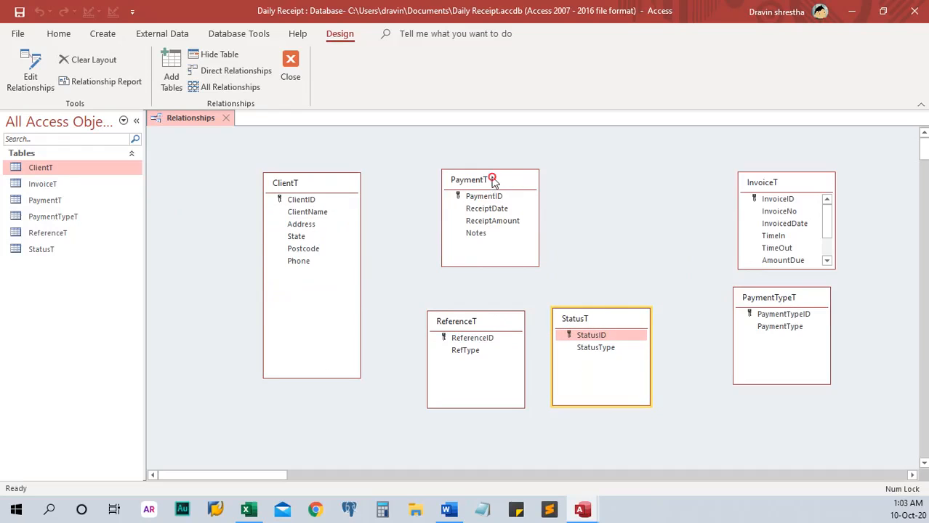
Step: Finalise positions: PaymentTypeT top right, ClientT centred, ReferenceT above StatusT on the left
drag(491, 178, 588, 169)
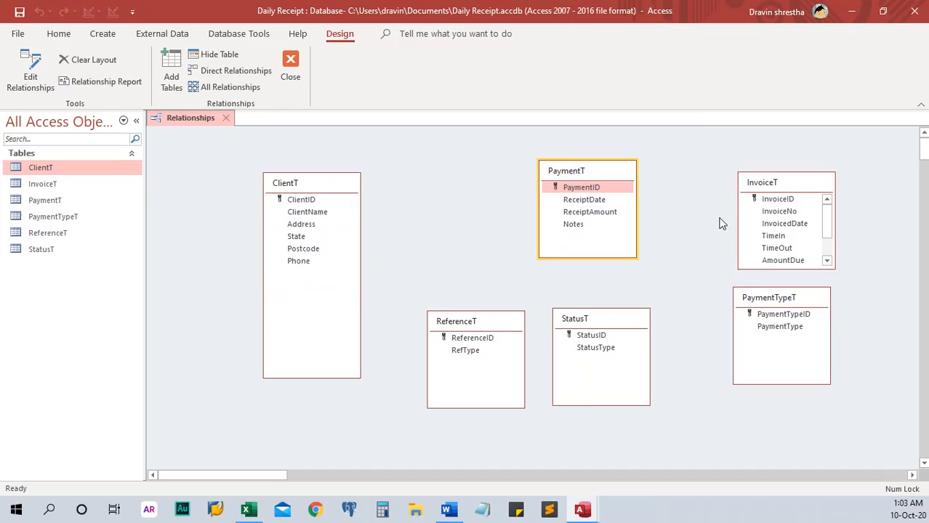
drag(775, 183, 694, 359)
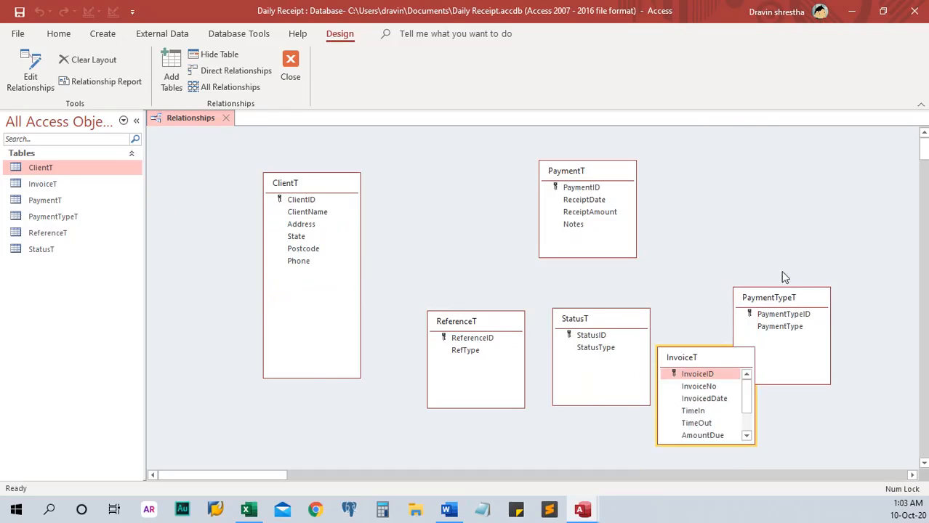
click(782, 300)
drag(782, 300, 812, 168)
drag(606, 178, 666, 201)
drag(578, 320, 168, 332)
drag(318, 181, 399, 182)
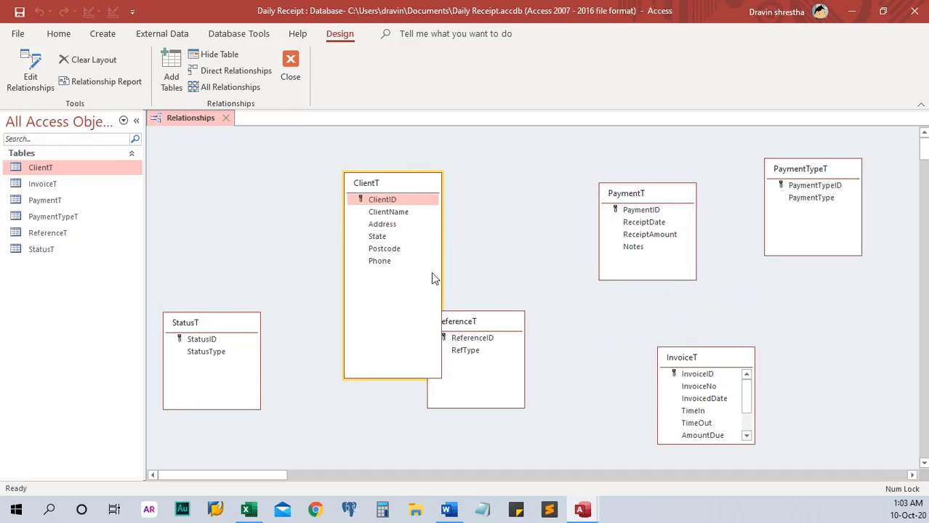
drag(469, 325, 216, 204)
drag(249, 324, 259, 336)
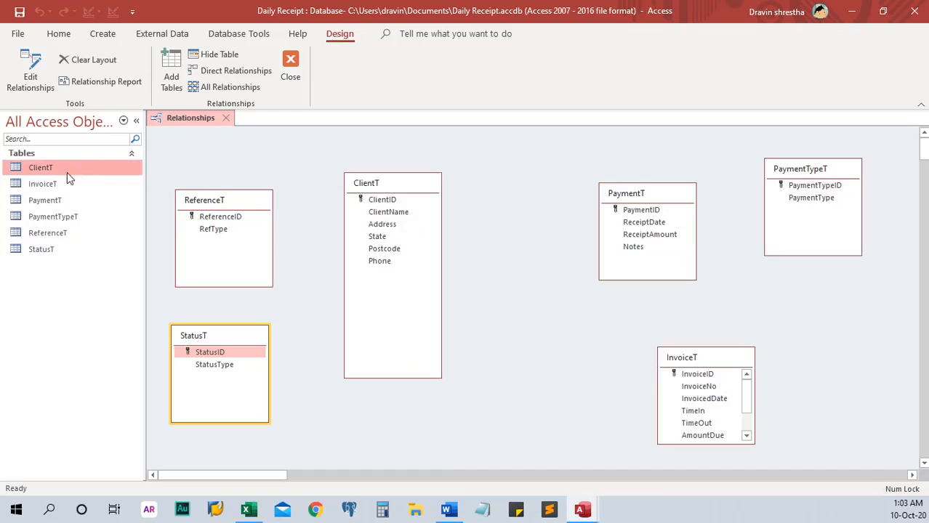
Step: Open ClientT in Design View and add a StatusID field of Number type
key(shift+F10)
click(116, 198)
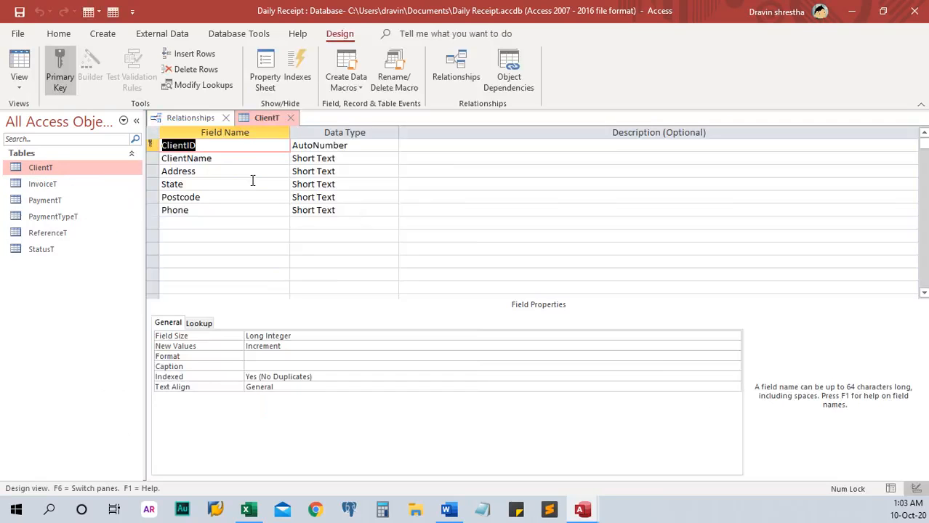
click(175, 219)
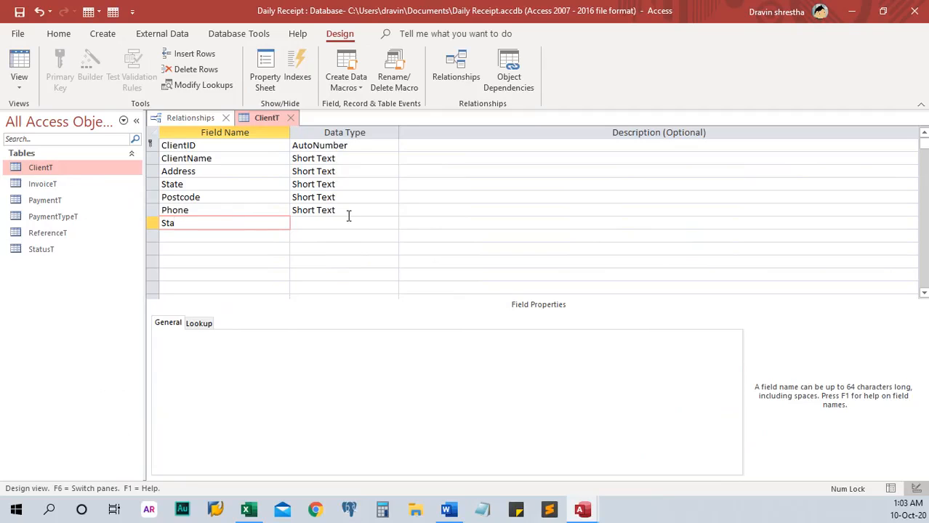
text(StatusID)
key(Tab)
text(Number)
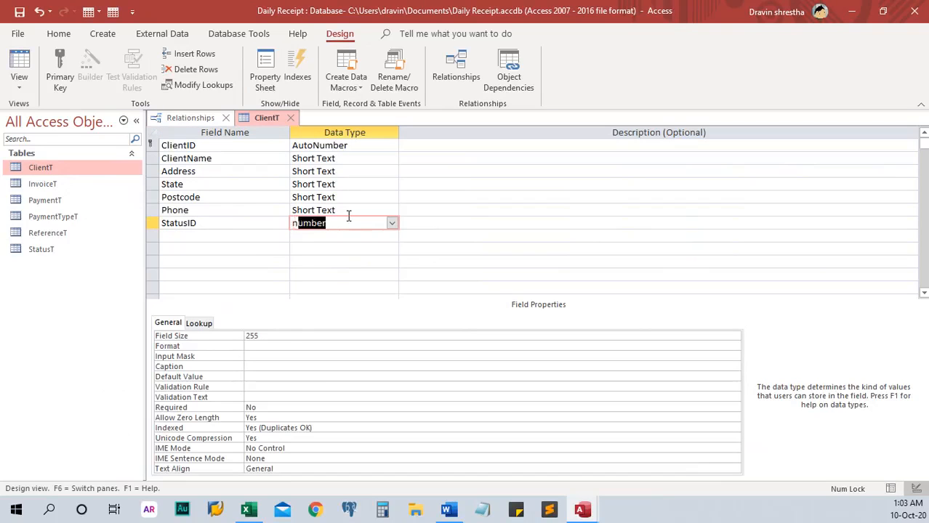
key(Tab)
key(Tab)
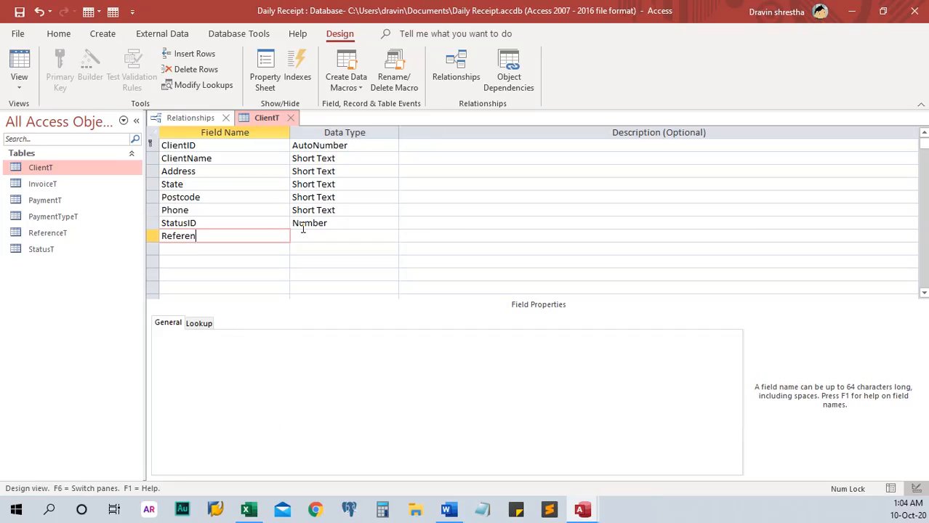
Step: Add a ReferenceID Number field, then save and close ClientT
text(ReferenceID)
key(Tab)
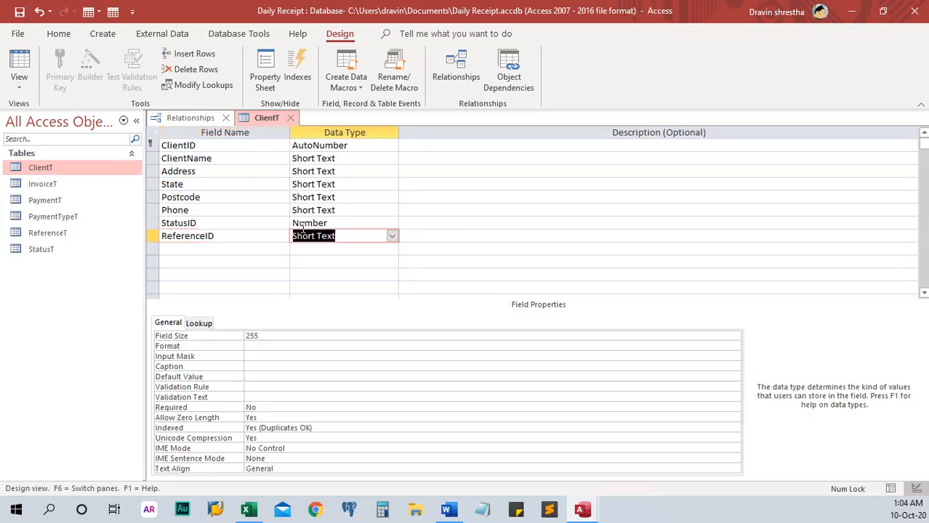
text(number)
key(ctrl+s)
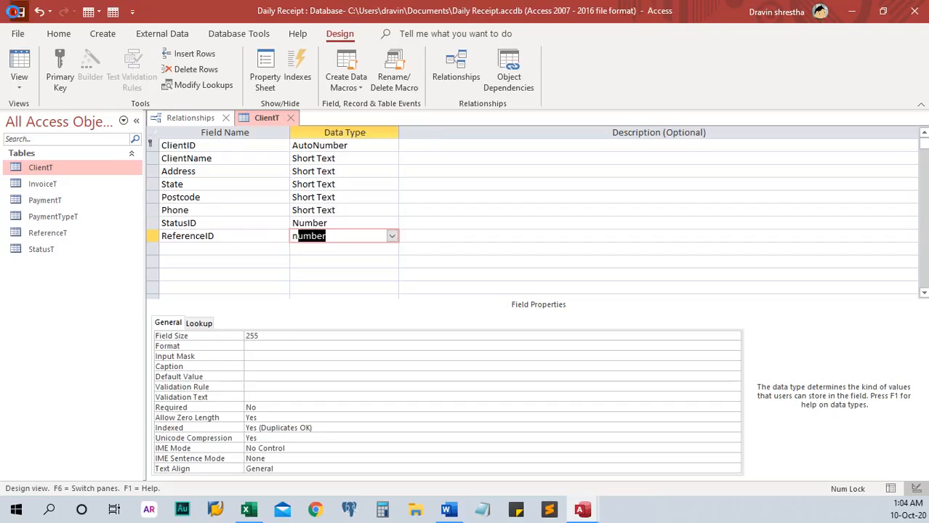
click(290, 118)
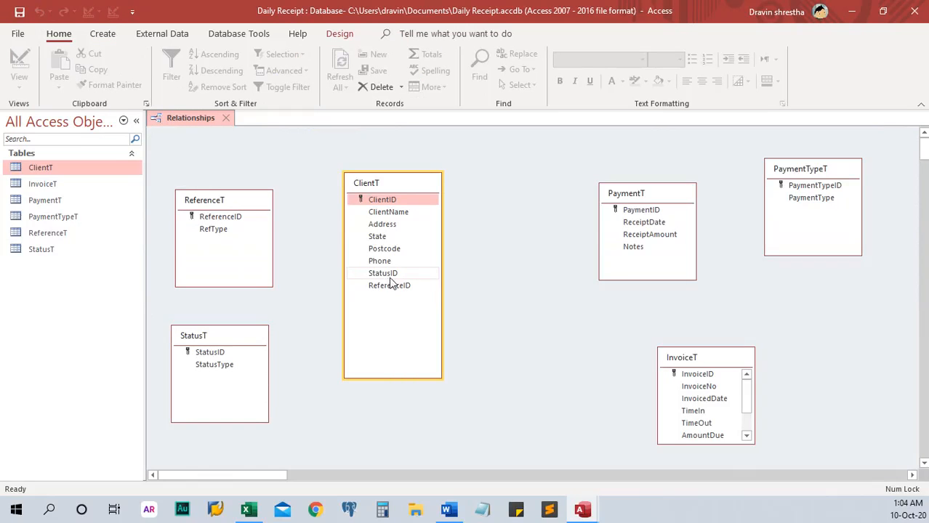
Step: Link StatusT's StatusID to ClientT's StatusID with enforced integrity and cascade update
drag(240, 206, 257, 418)
drag(219, 336, 237, 167)
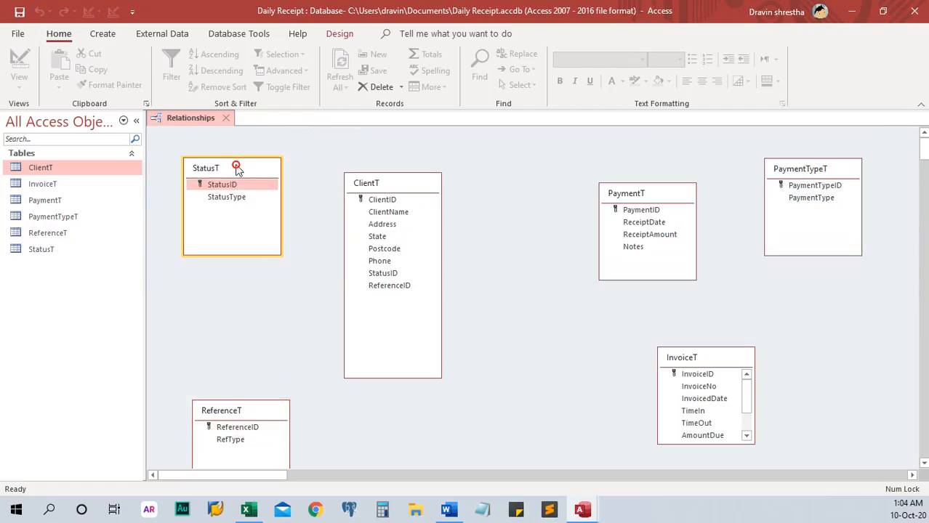
drag(251, 410, 233, 283)
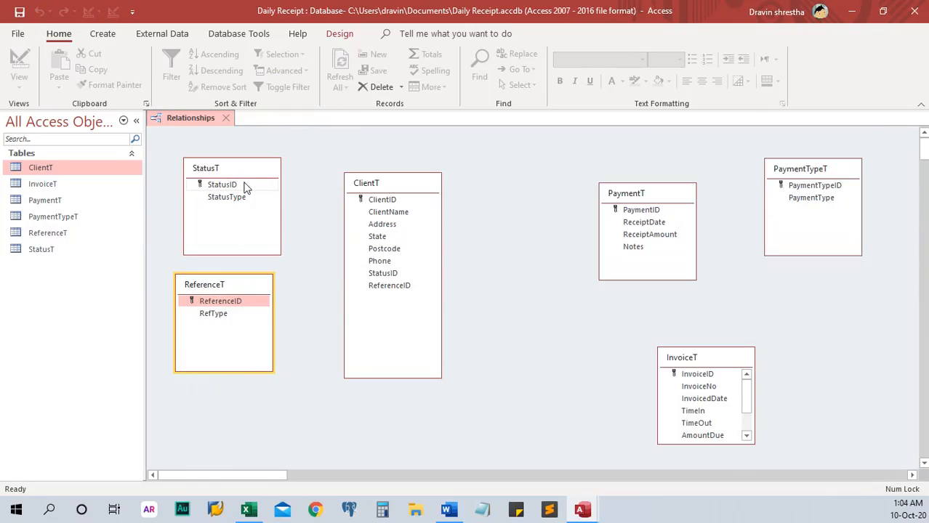
drag(244, 187, 368, 276)
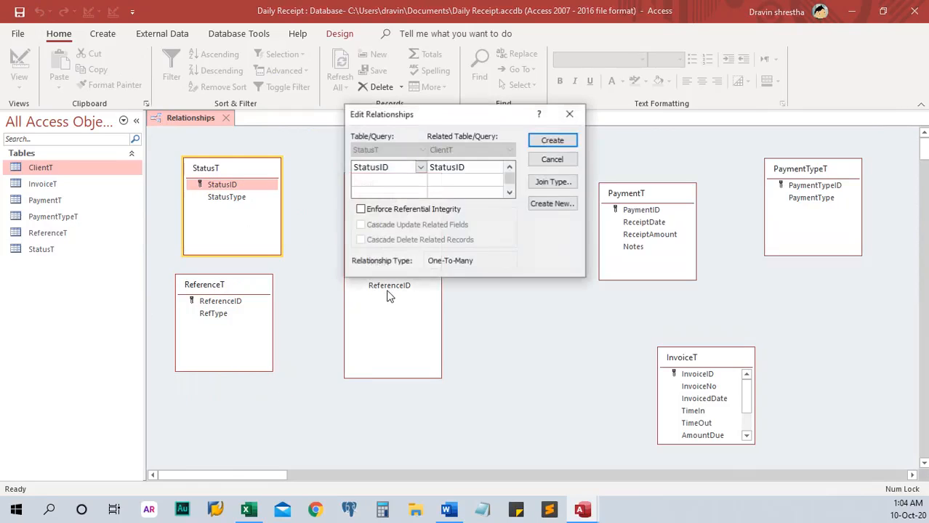
click(361, 209)
click(361, 224)
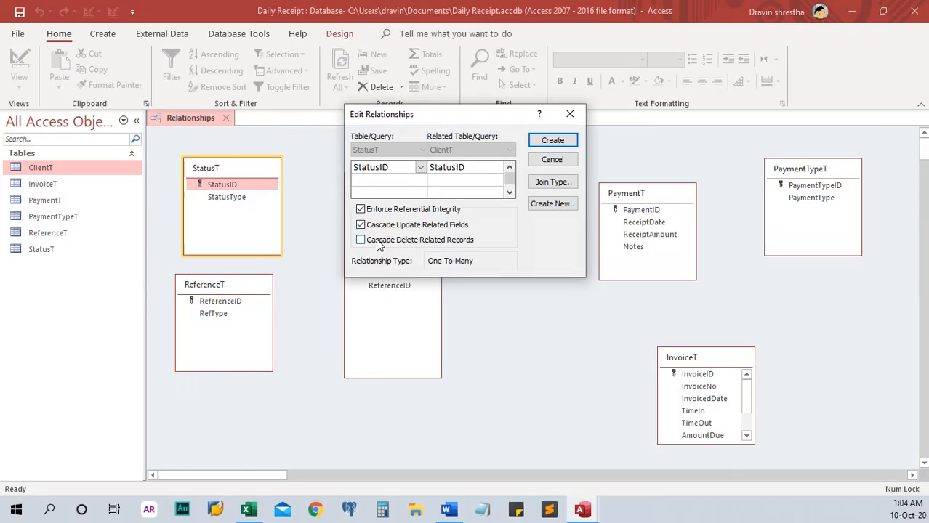
click(552, 142)
Step: Link ReferenceT's ReferenceID to ClientT's ReferenceID with enforced integrity and cascade update
drag(250, 300, 364, 288)
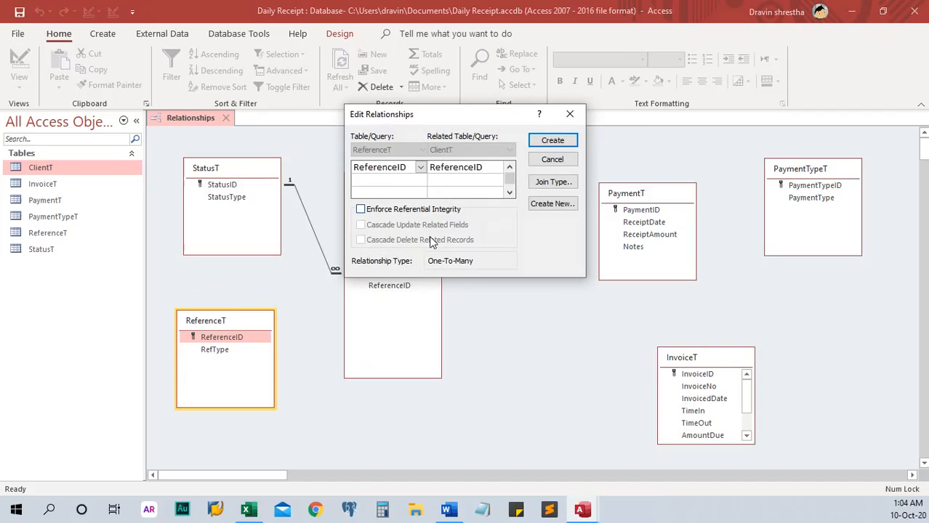
click(361, 209)
click(361, 224)
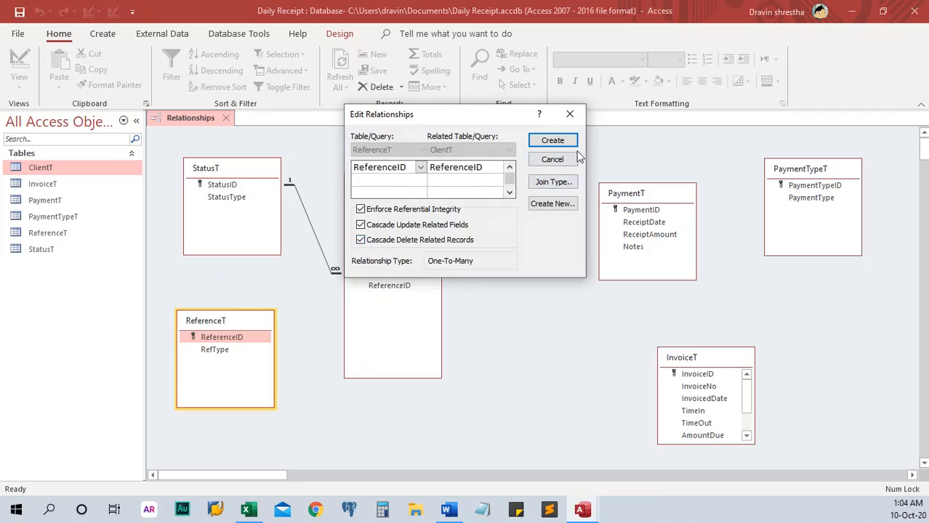
click(554, 160)
drag(255, 346, 372, 288)
click(360, 209)
click(373, 226)
click(552, 140)
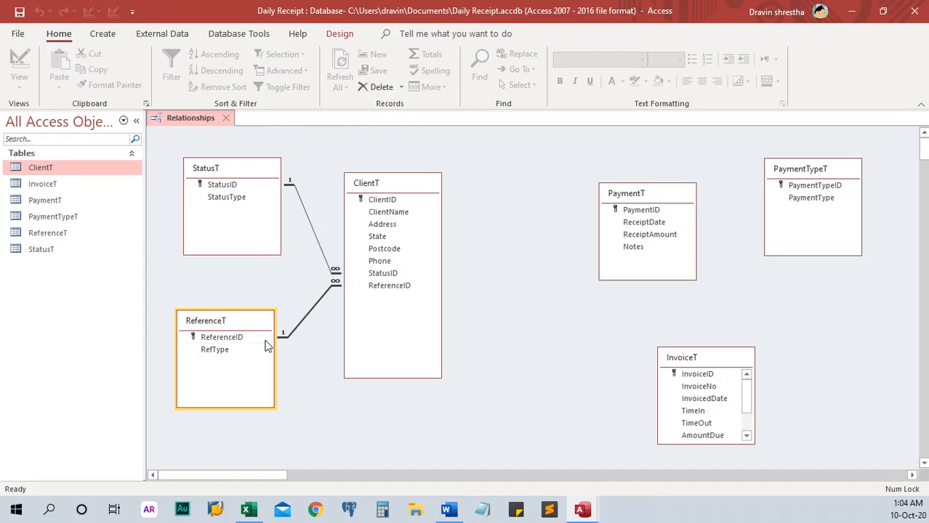
Step: Move InvoiceT level with ClientT and enlarge it, shifting PaymentT and PaymentTypeT to the right
drag(646, 195, 560, 189)
drag(792, 175, 685, 180)
drag(713, 349, 532, 314)
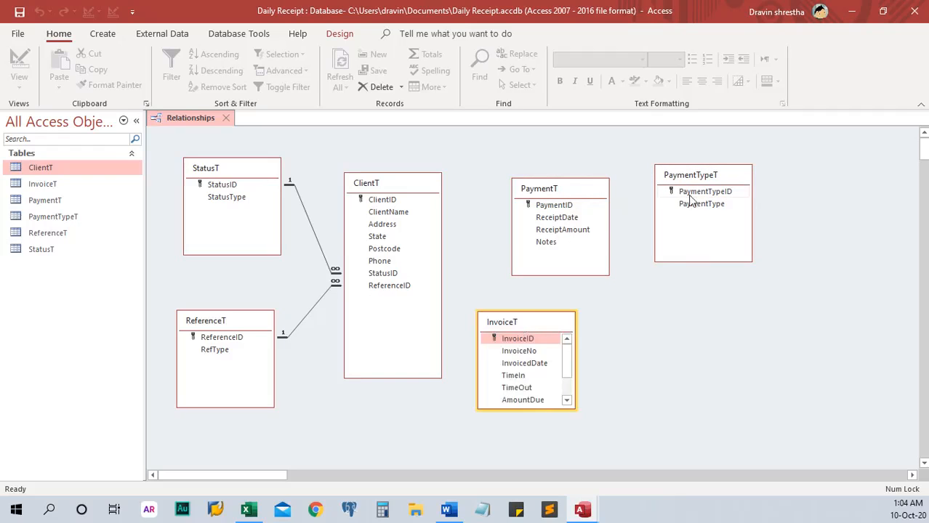
drag(704, 178, 827, 172)
drag(560, 194, 687, 189)
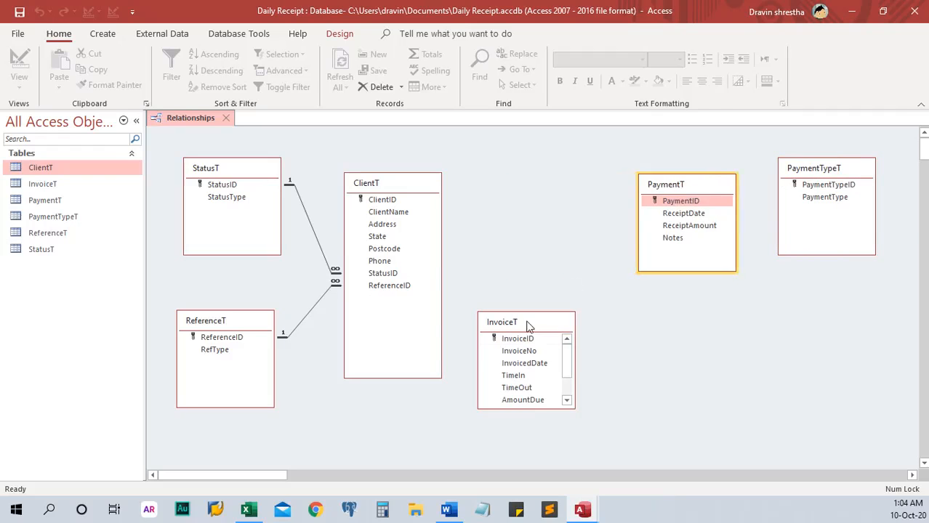
drag(527, 324, 524, 245)
drag(520, 331, 517, 402)
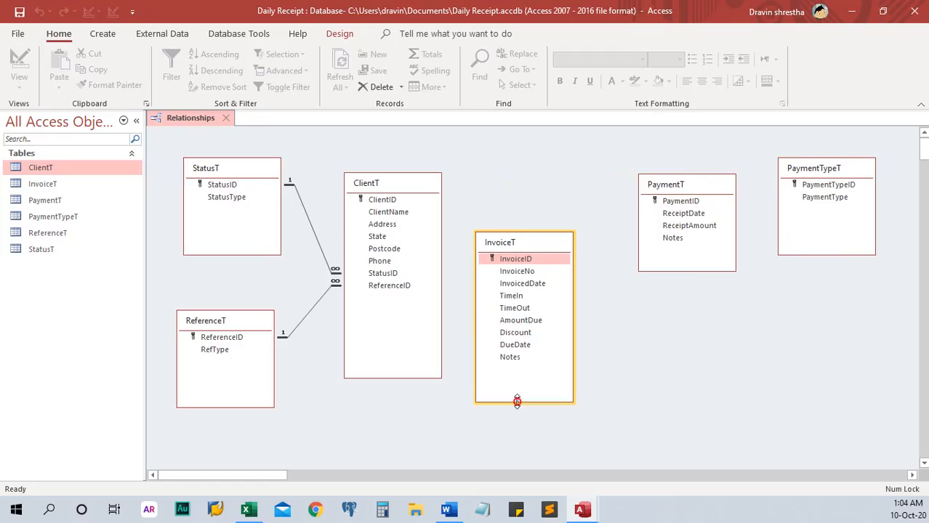
drag(507, 250, 519, 203)
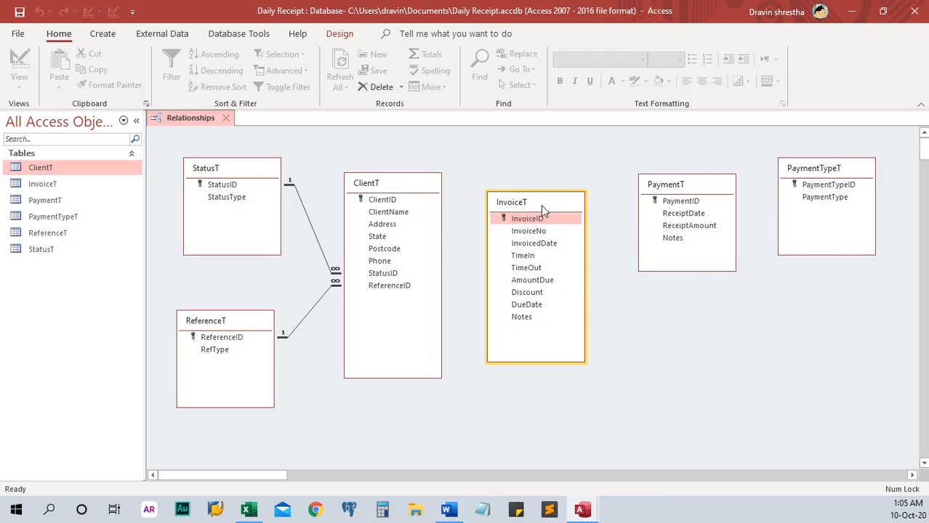
Step: Insert a ClientID Number field above InvoiceNo in InvoiceT's design, then save and close it
right_click(66, 185)
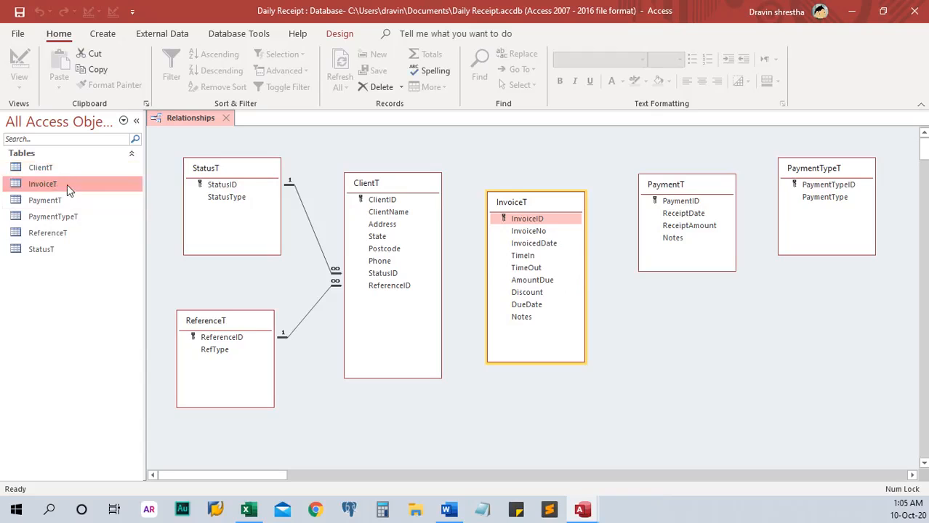
click(115, 214)
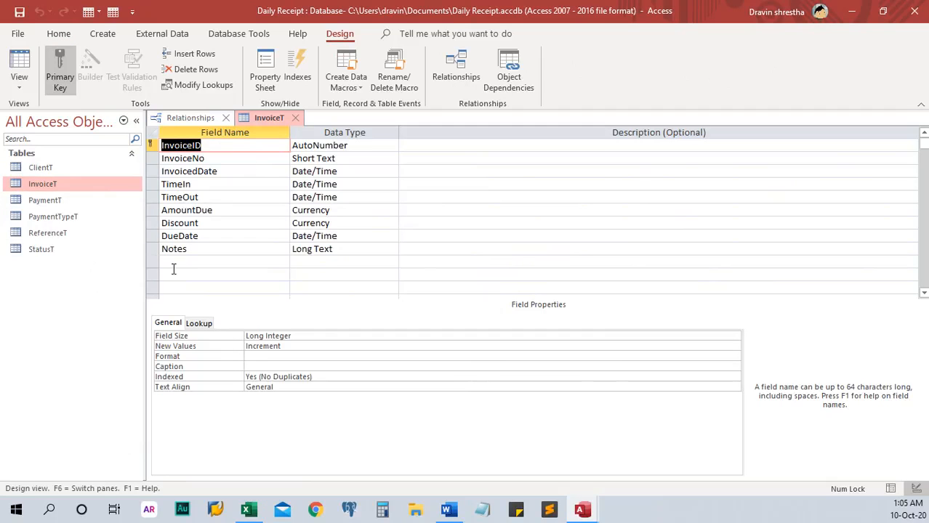
click(152, 159)
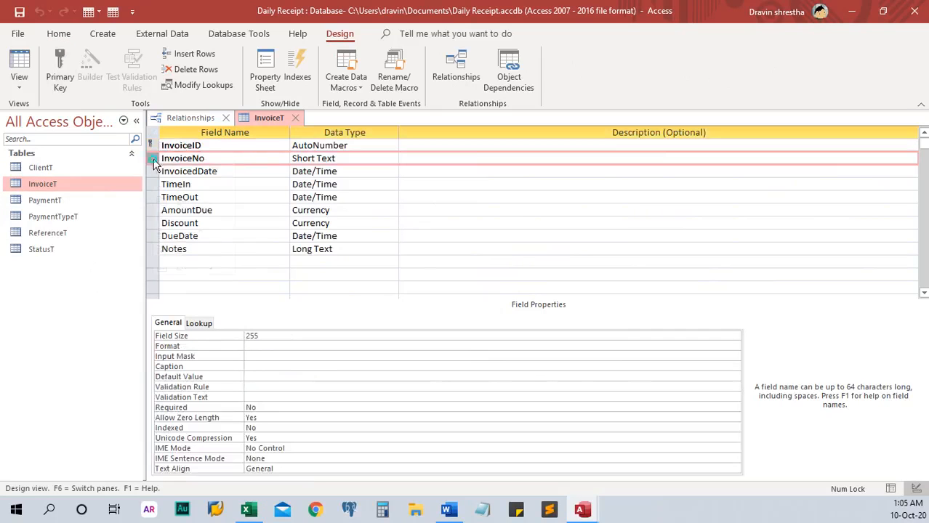
right_click(154, 160)
click(188, 234)
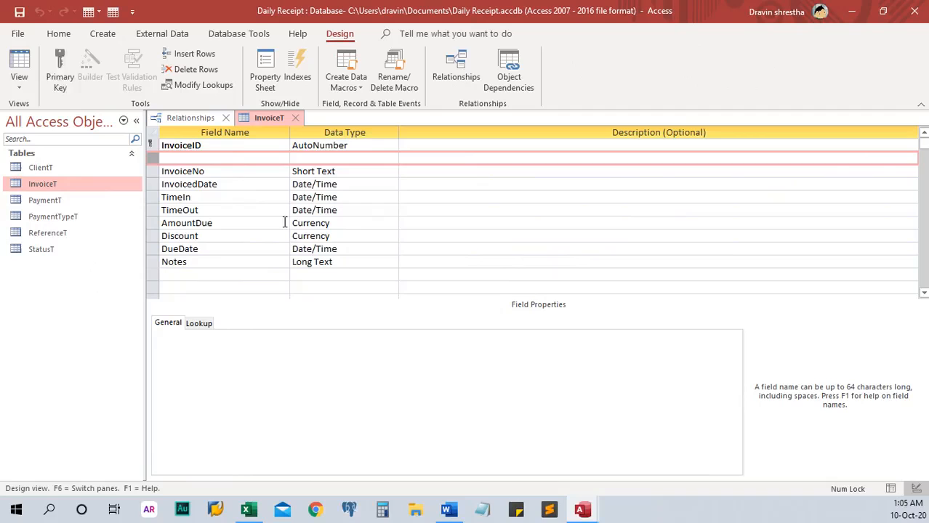
click(240, 158)
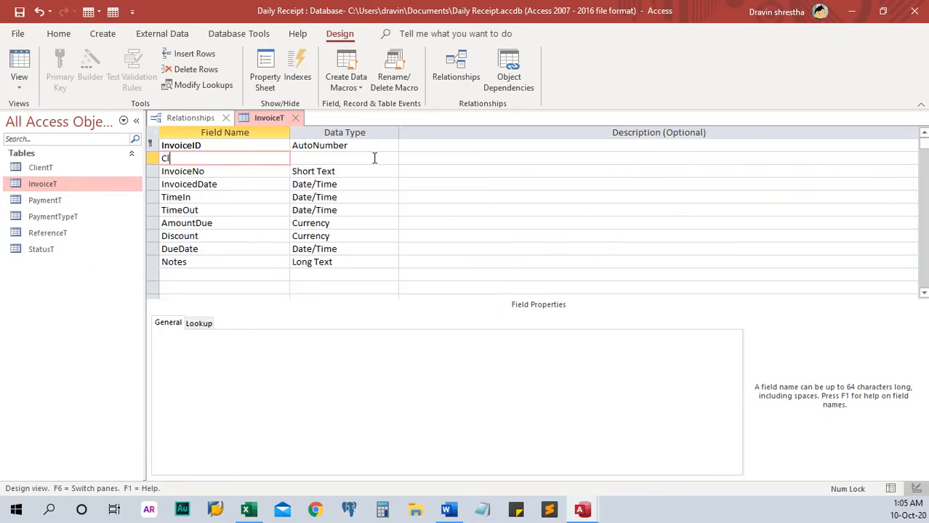
text(ClientID)
key(Tab)
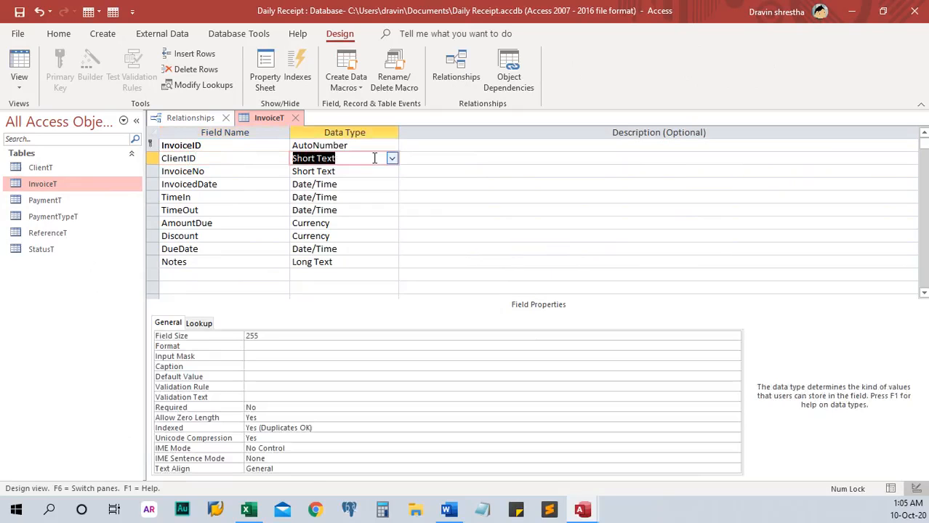
text(number)
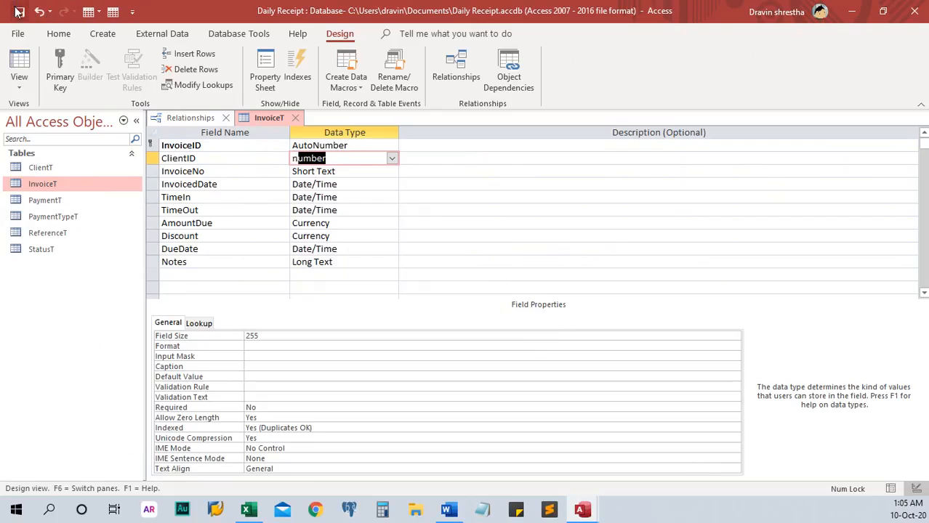
click(19, 12)
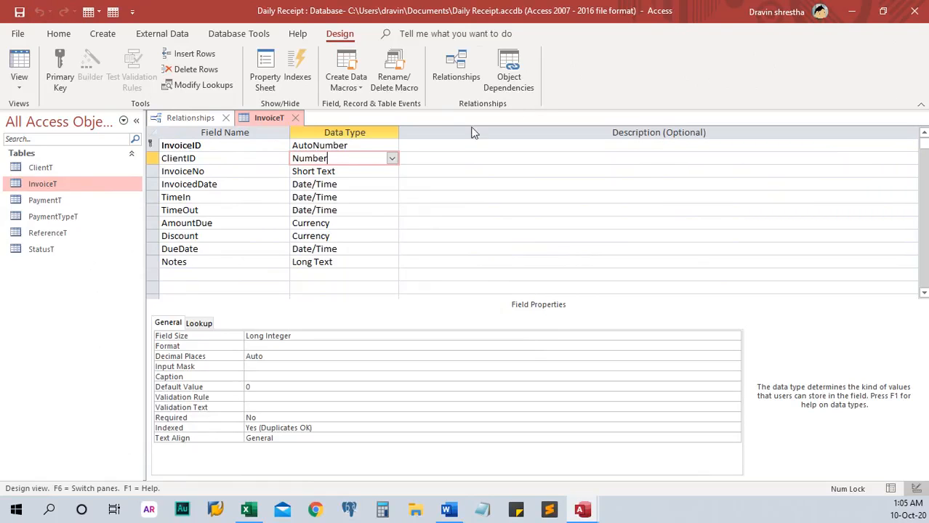
click(295, 118)
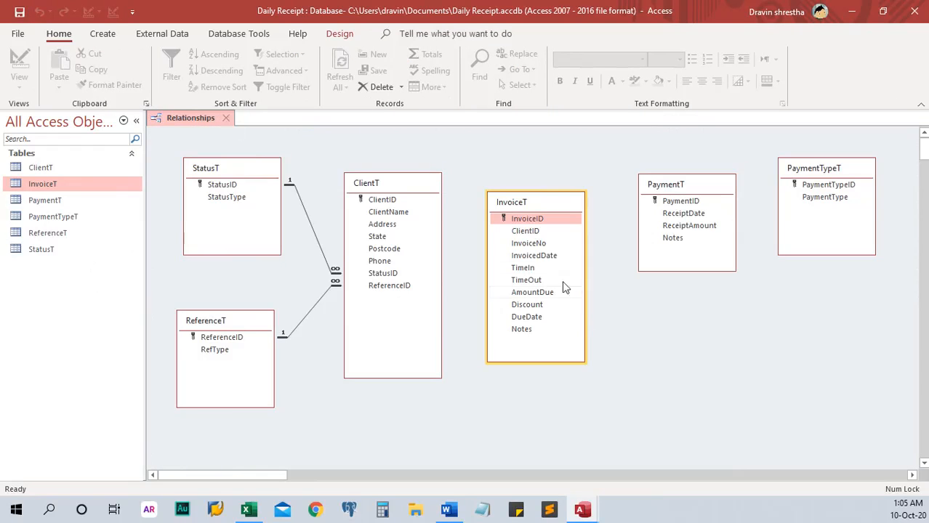
Step: Link InvoiceT's ClientID to ClientT's ClientID with integrity, cascade update and cascade delete
mouse_move(526, 231)
mouse_down()
mouse_move(529, 239)
mouse_move(408, 204)
mouse_move(509, 232)
mouse_up()
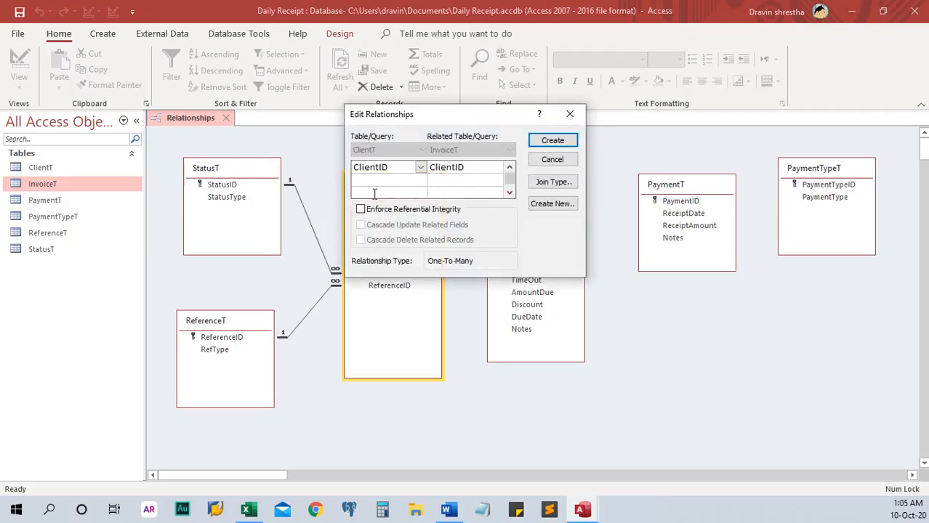
click(381, 209)
click(382, 225)
click(383, 240)
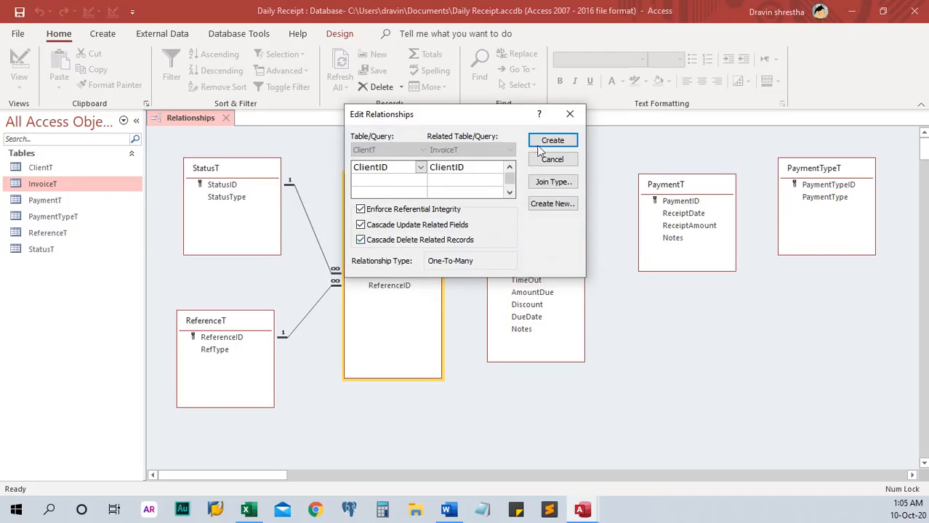
click(541, 141)
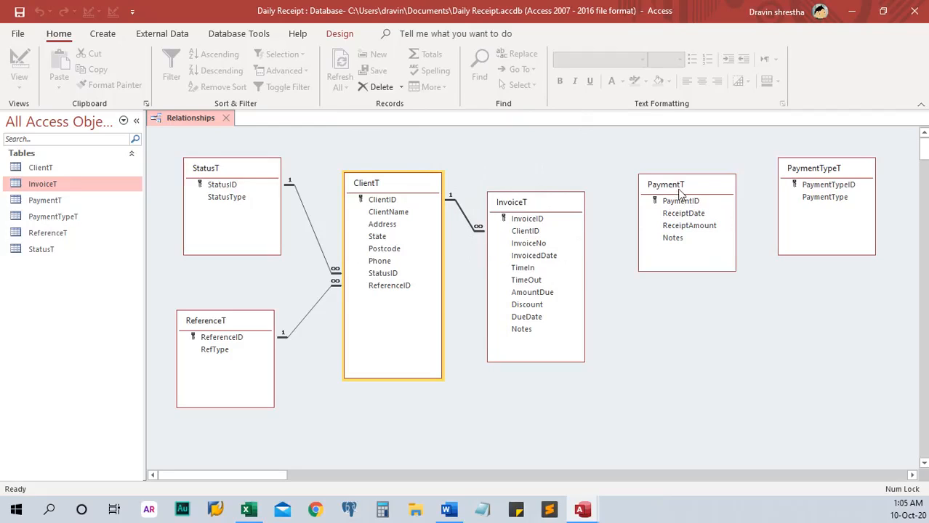
drag(683, 194, 679, 203)
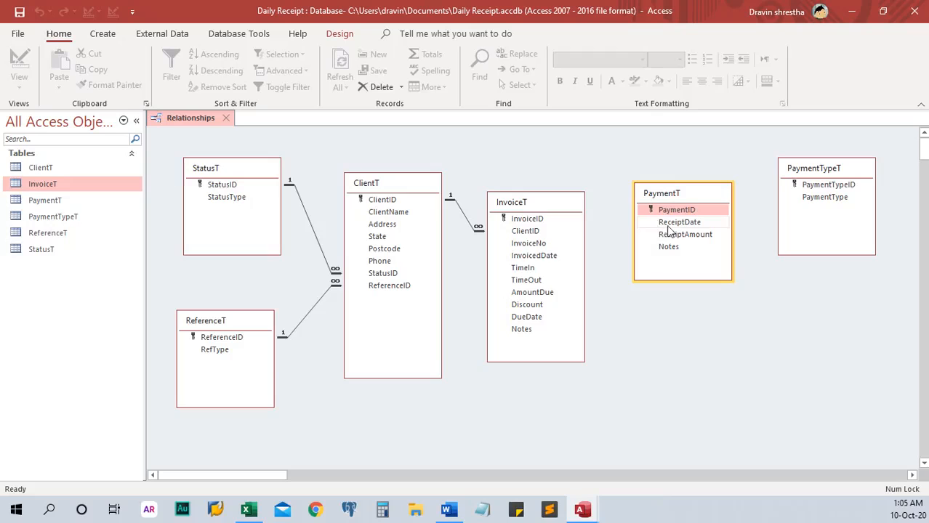
Step: Insert an InvoiceID Number field above ReceiptDate in PaymentT's design, then close it
click(78, 204)
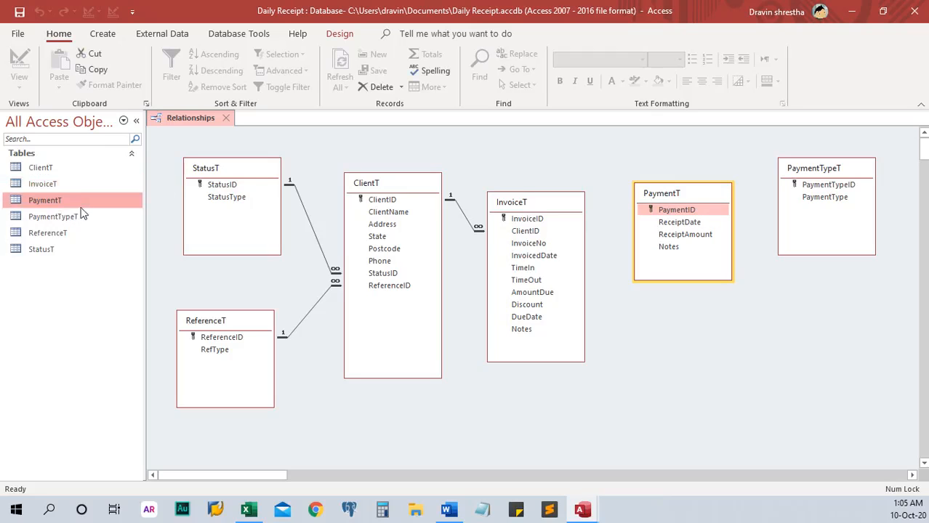
right_click(80, 206)
click(120, 232)
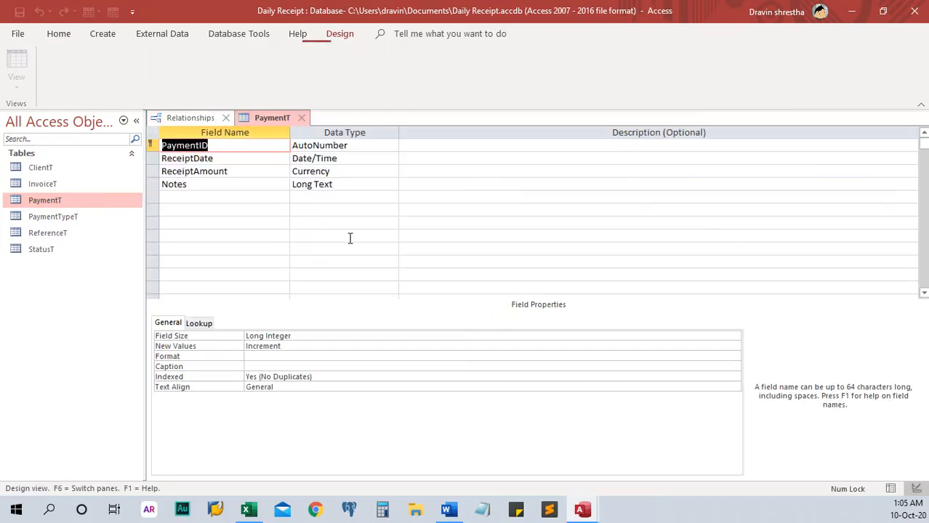
click(153, 158)
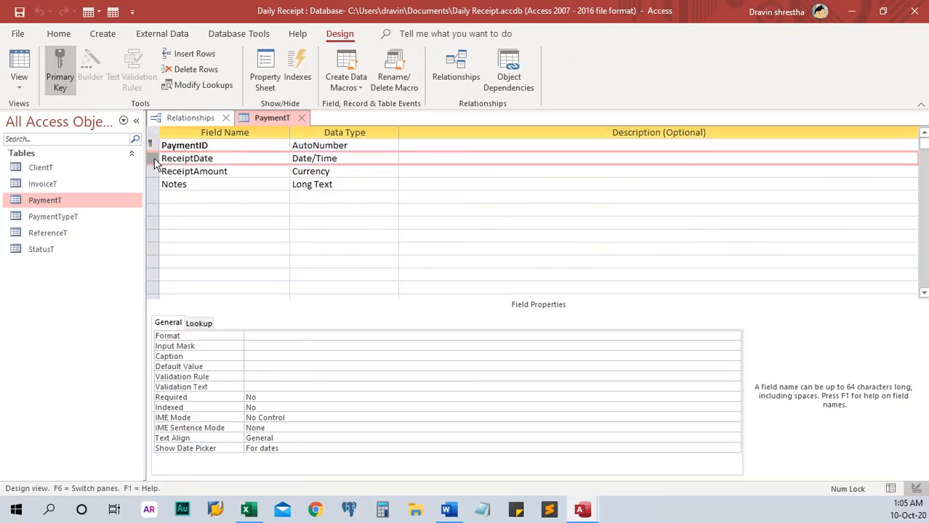
right_click(154, 160)
click(196, 233)
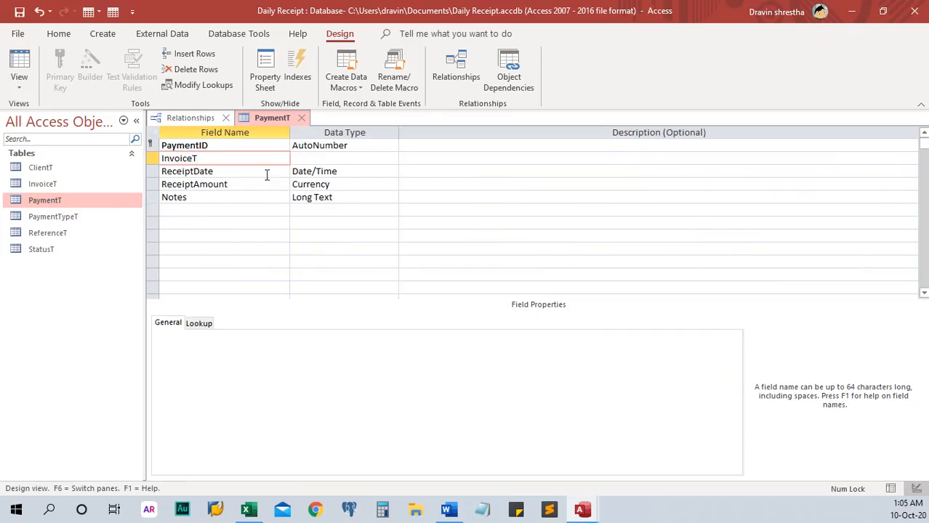
text(InvoiceID)
key(Tab)
text(n)
key(Tab)
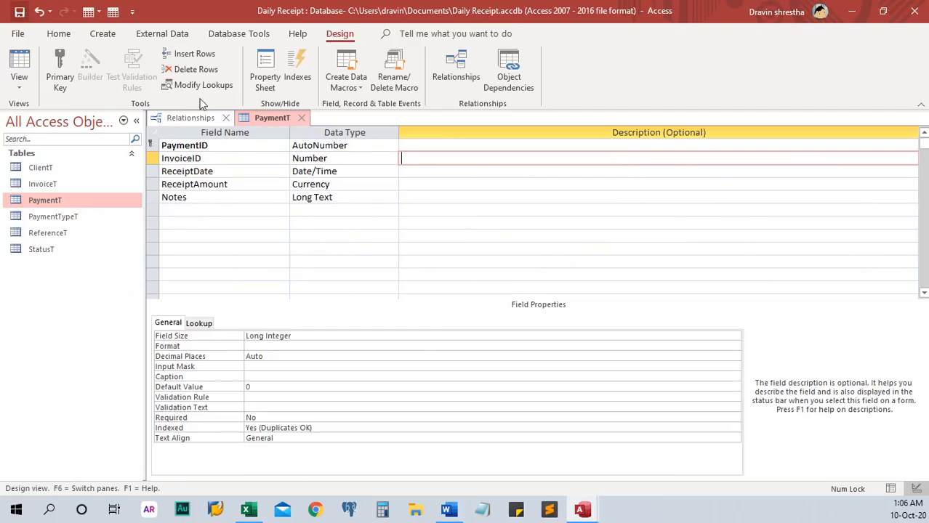
click(301, 118)
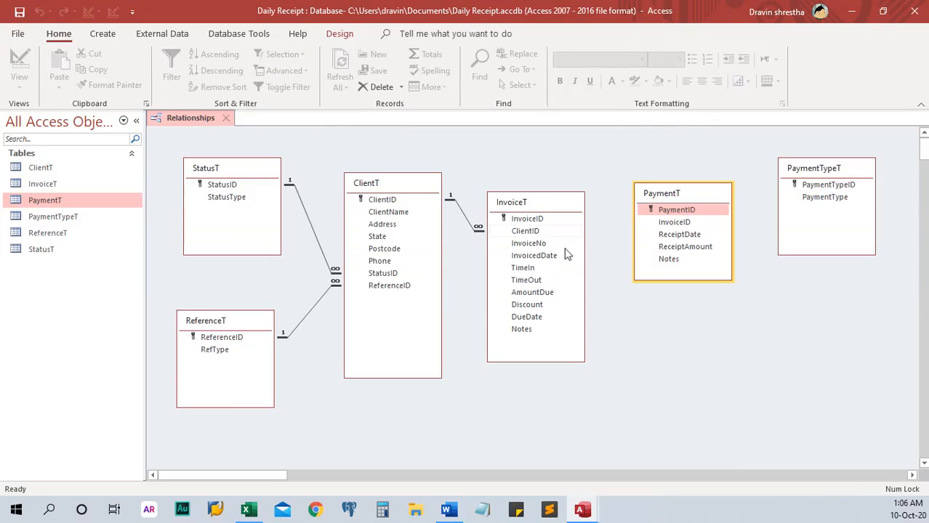
Step: Link InvoiceT's InvoiceID to PaymentT's InvoiceID with integrity and both cascades, then tidy positions
click(669, 322)
drag(544, 218, 657, 220)
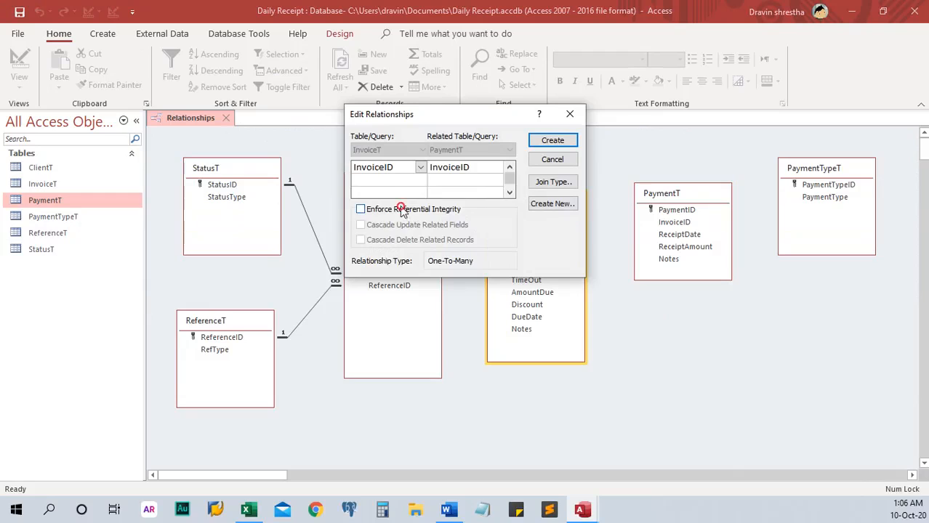
click(402, 209)
click(391, 226)
click(389, 240)
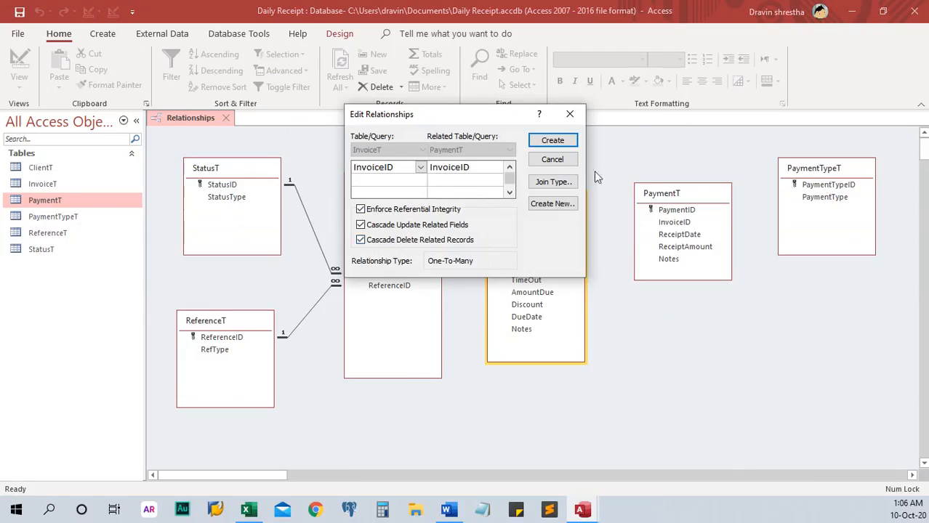
click(554, 144)
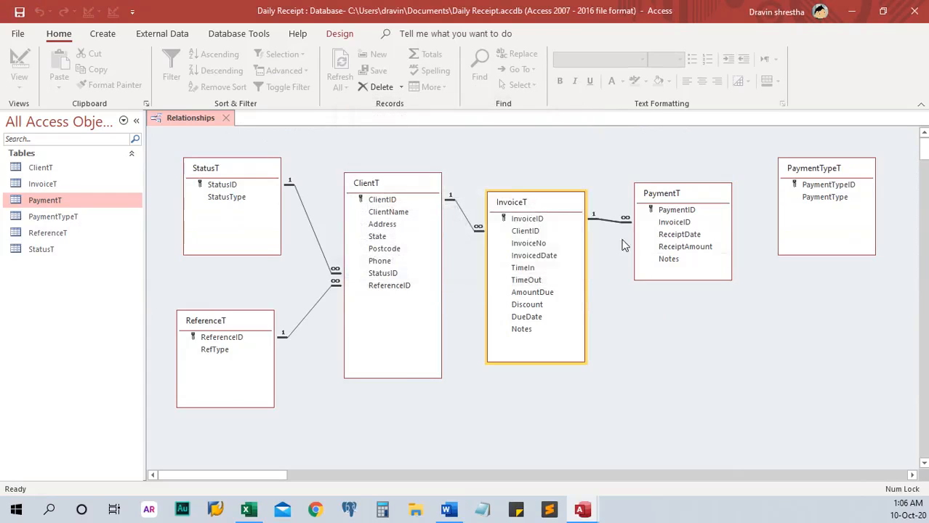
drag(681, 194, 682, 222)
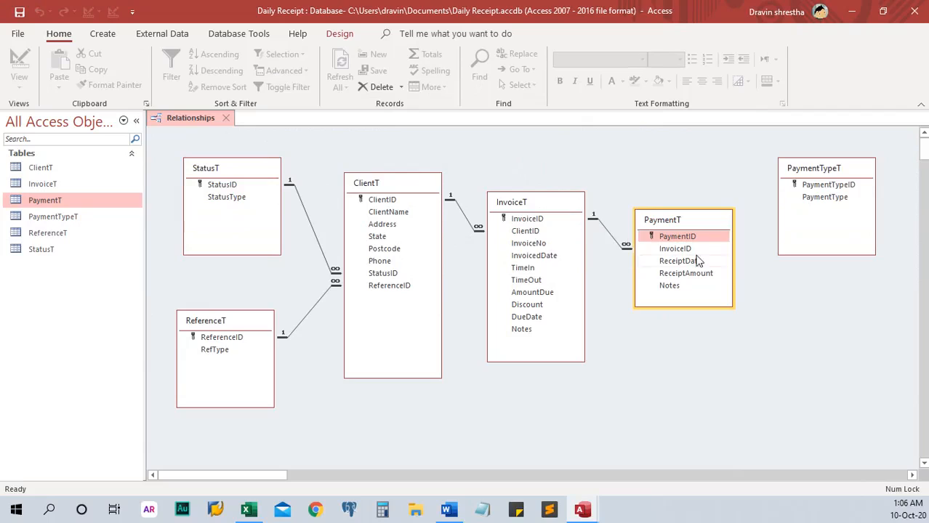
drag(819, 167, 818, 178)
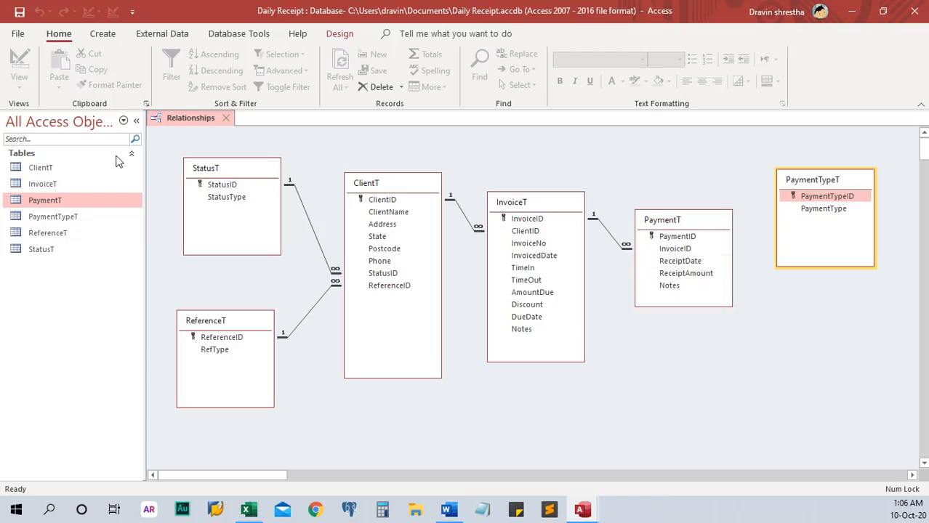
Step: Insert a Number field PymentTypeID above ReceiptDate in PaymentT's design, then save and close it
right_click(78, 201)
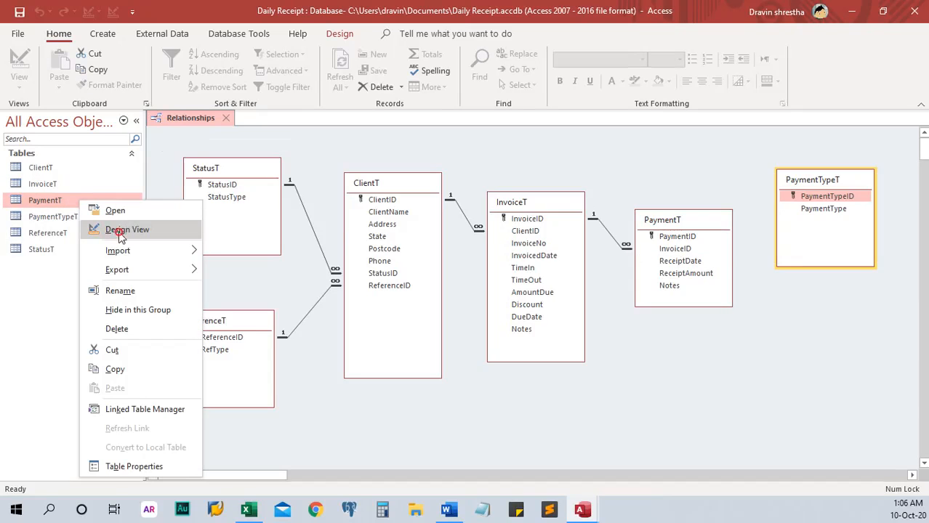
click(118, 231)
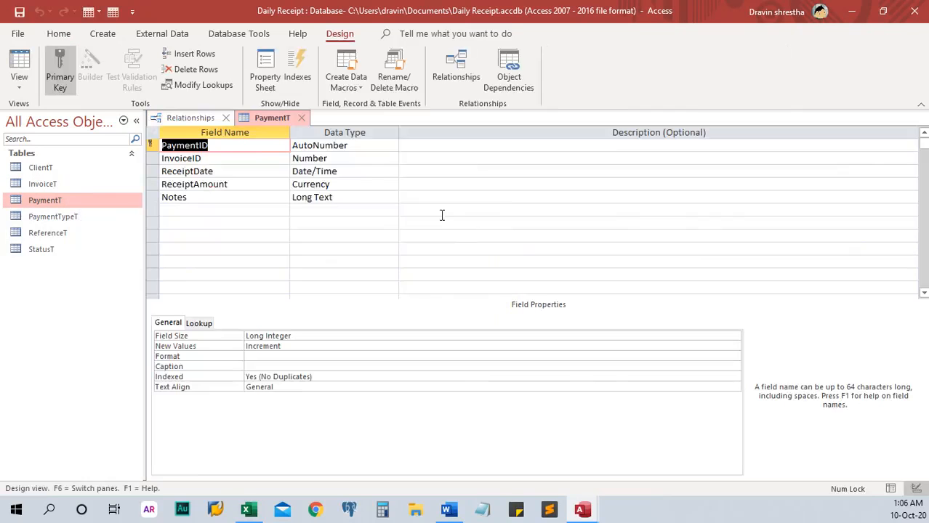
click(149, 170)
right_click(150, 173)
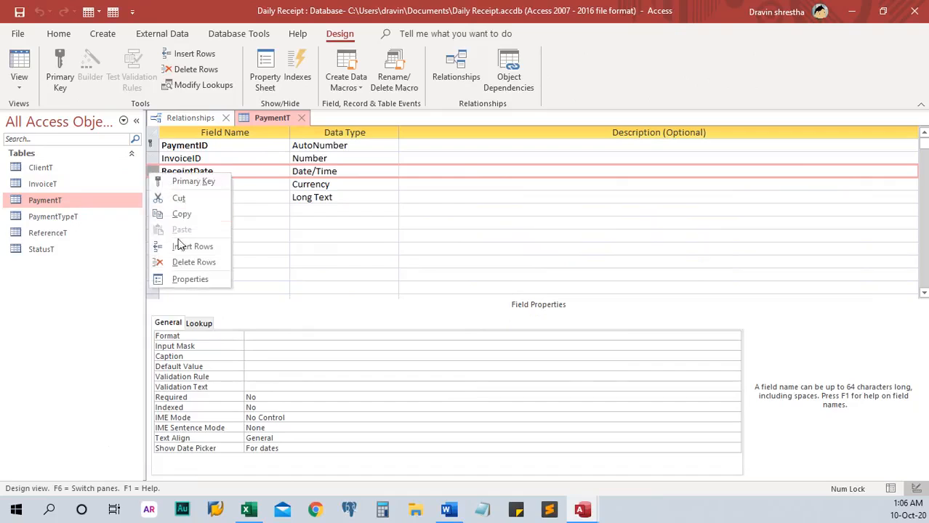
click(182, 246)
click(269, 171)
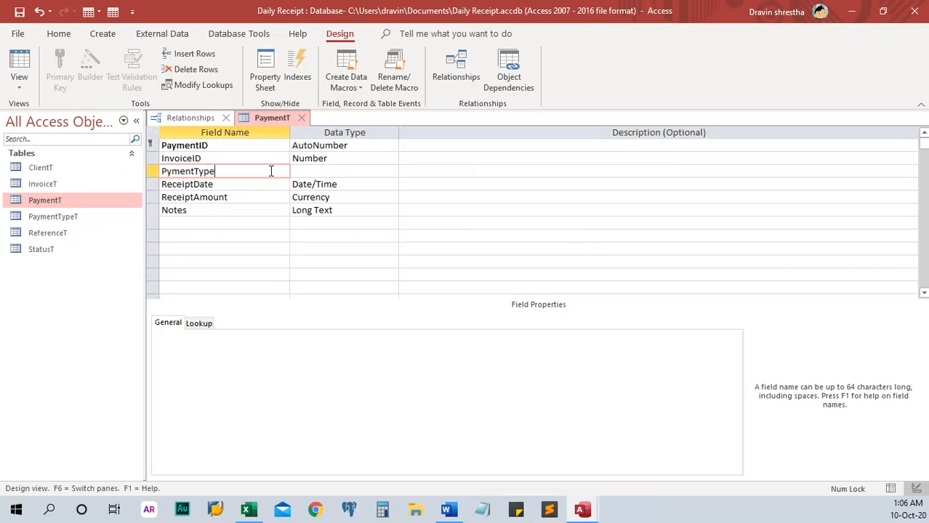
key(Tab)
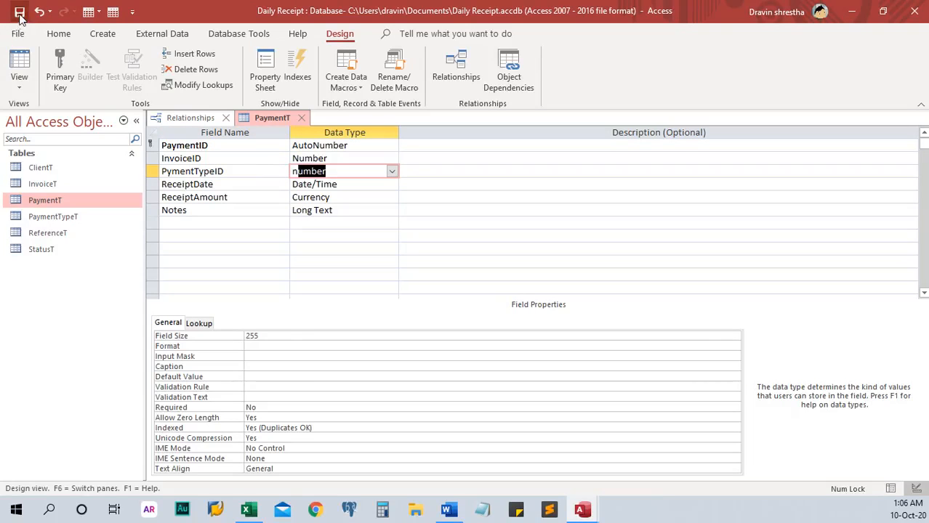
text(Number)
click(302, 117)
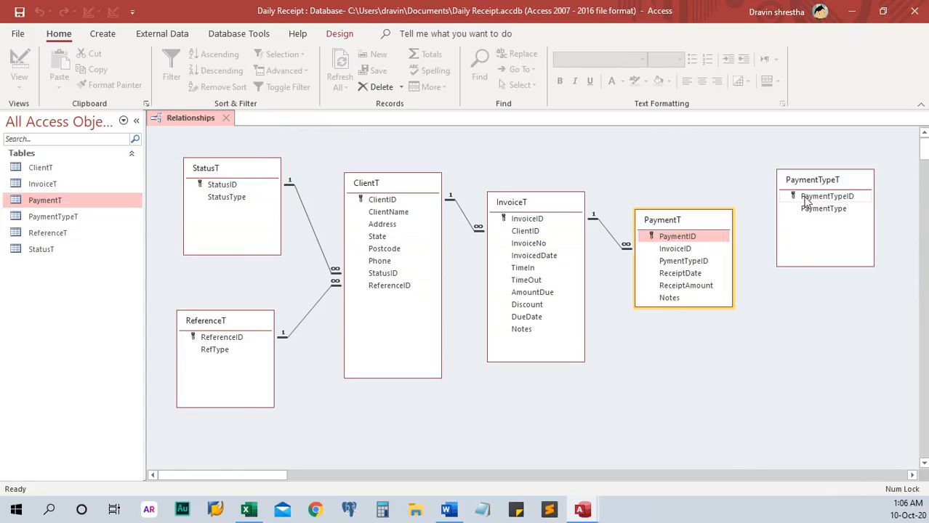
Step: Link PaymentTypeT's PaymentTypeID to PaymentT's PymentTypeID with integrity, cascade update and cascade delete
drag(804, 200, 713, 266)
click(391, 209)
click(391, 225)
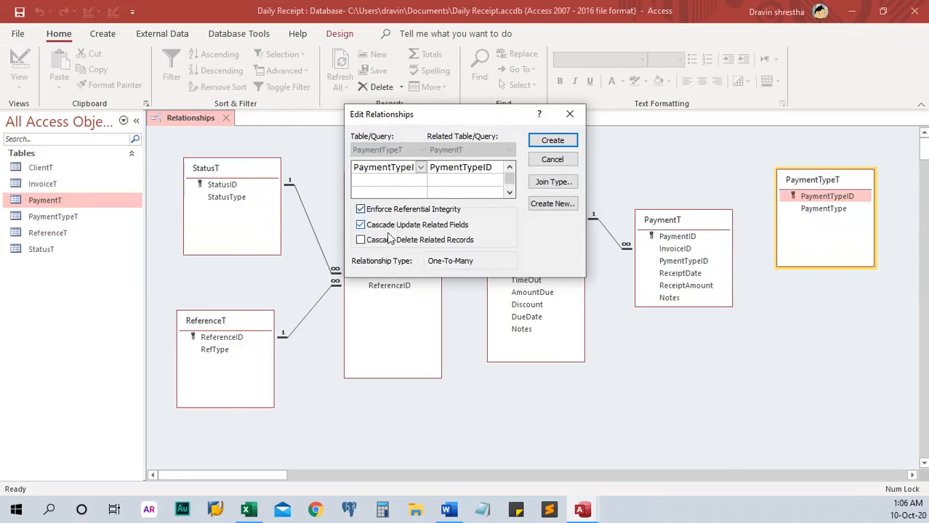
click(389, 240)
click(552, 141)
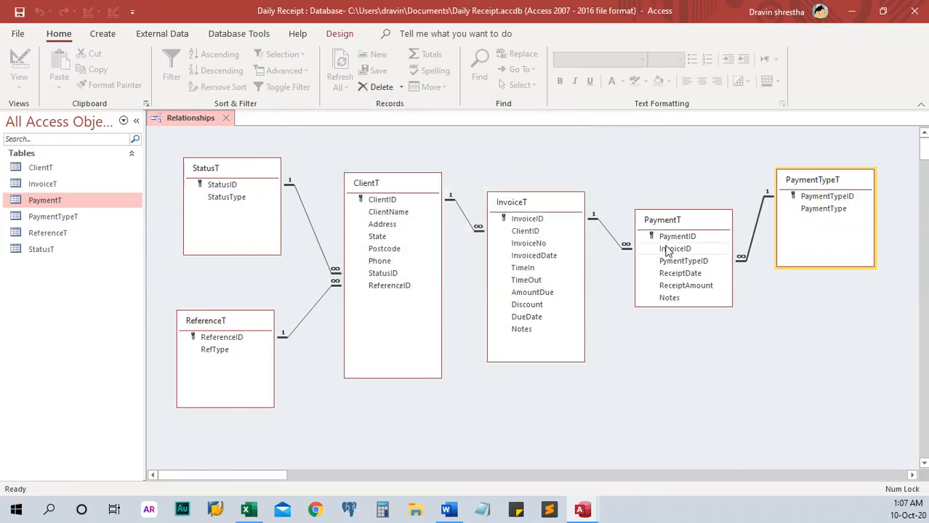
drag(813, 181, 817, 200)
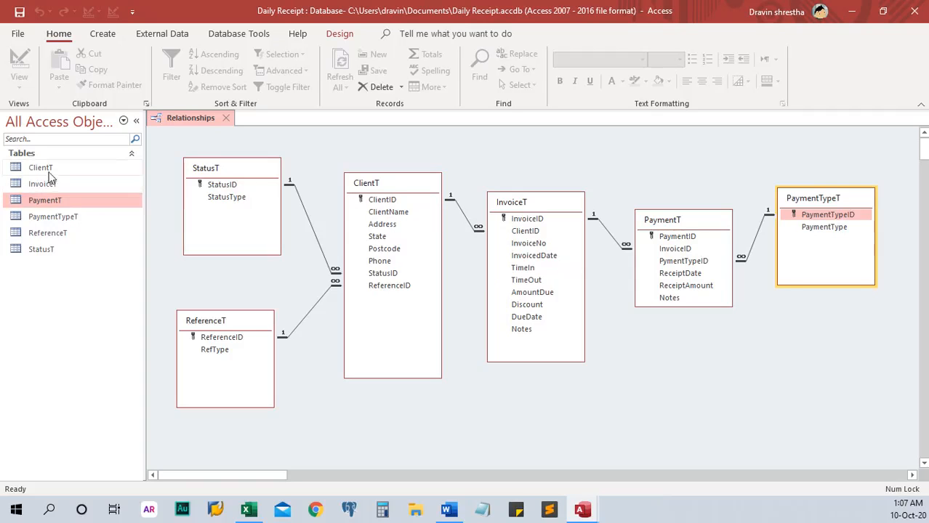
Step: In ClientT, enter the first client's name and the Sutherland address, then open StatusT
double_click(102, 168)
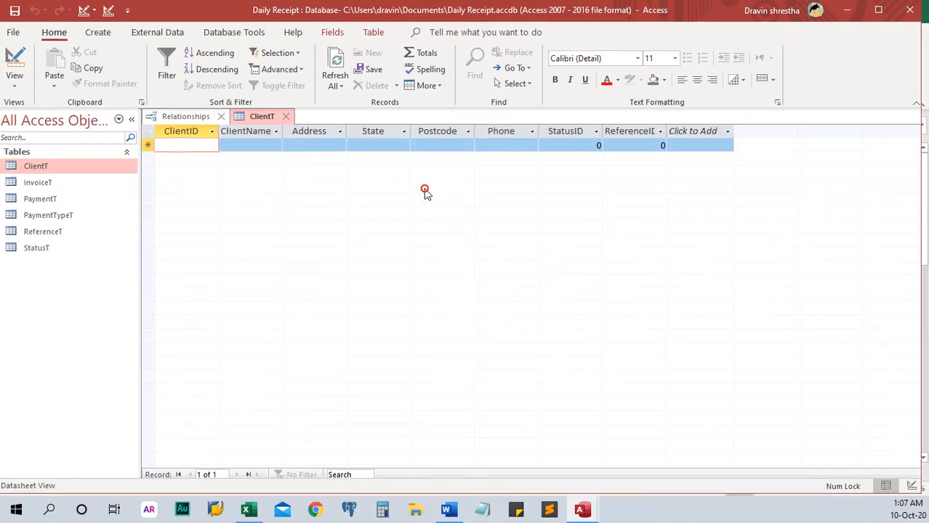
drag(424, 189, 406, 282)
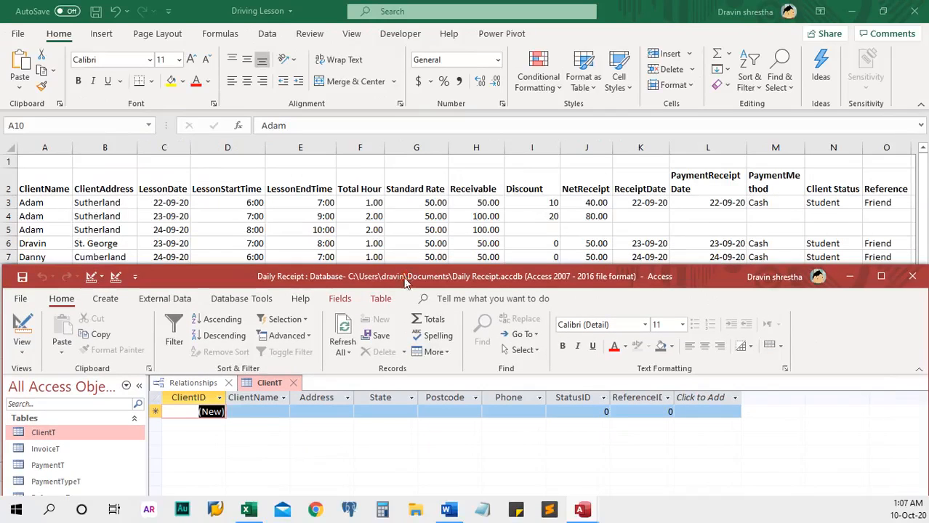
click(260, 412)
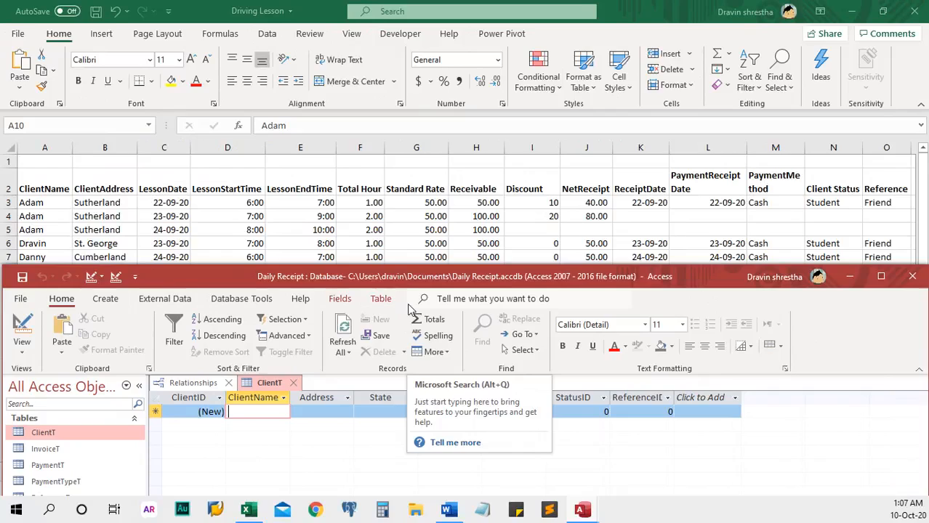
text(Adam)
key(Tab)
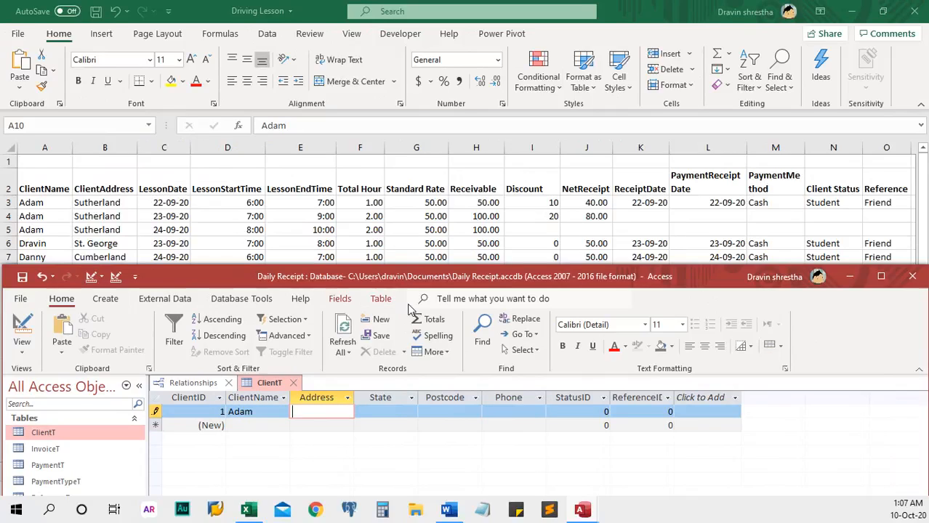
text(Sutherland)
key(Tab)
key(Tab)
key(Tab)
key(Tab)
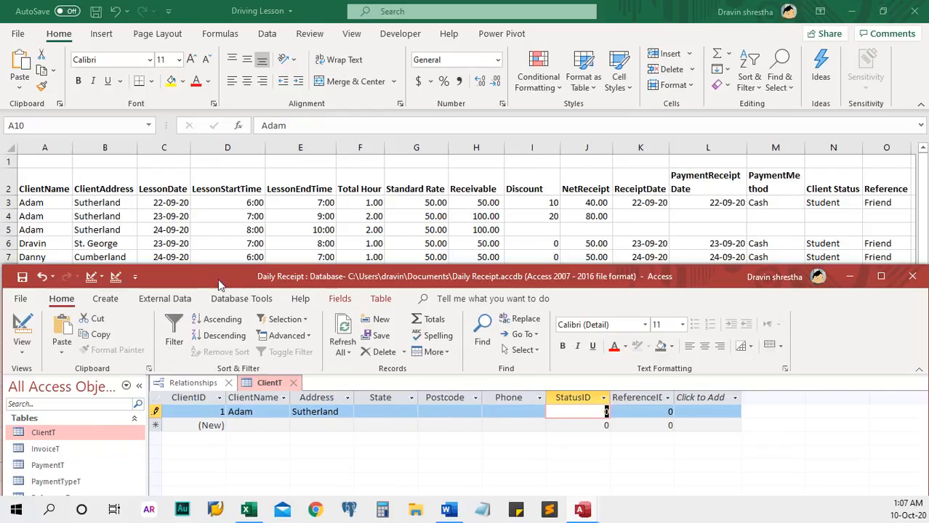
drag(220, 279, 255, 166)
double_click(93, 401)
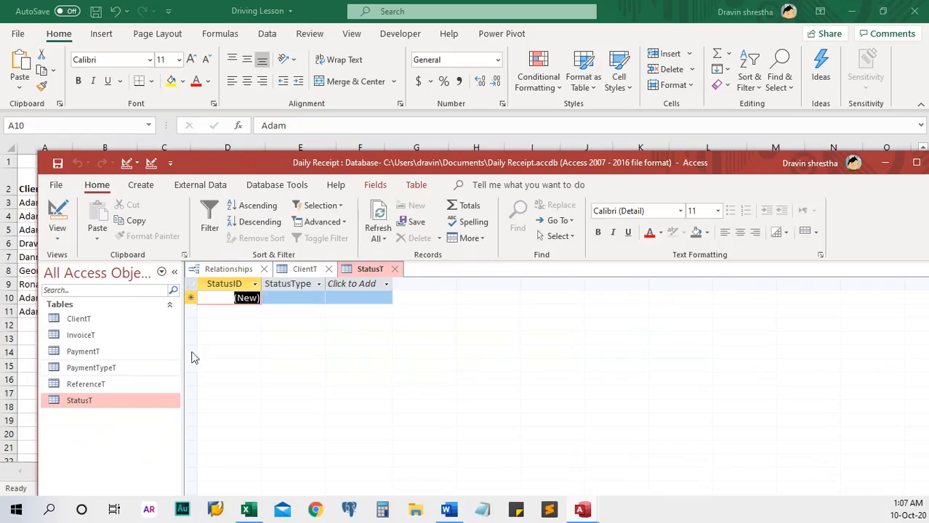
Step: Enter the status types Student, PR and Citizen in StatusT, then close it
click(284, 298)
text(S)
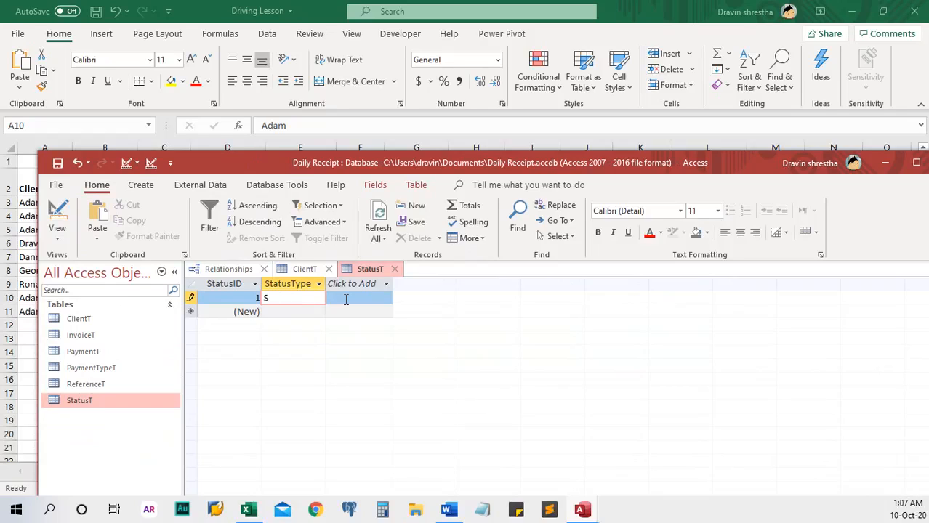
text(tudent)
key(Return)
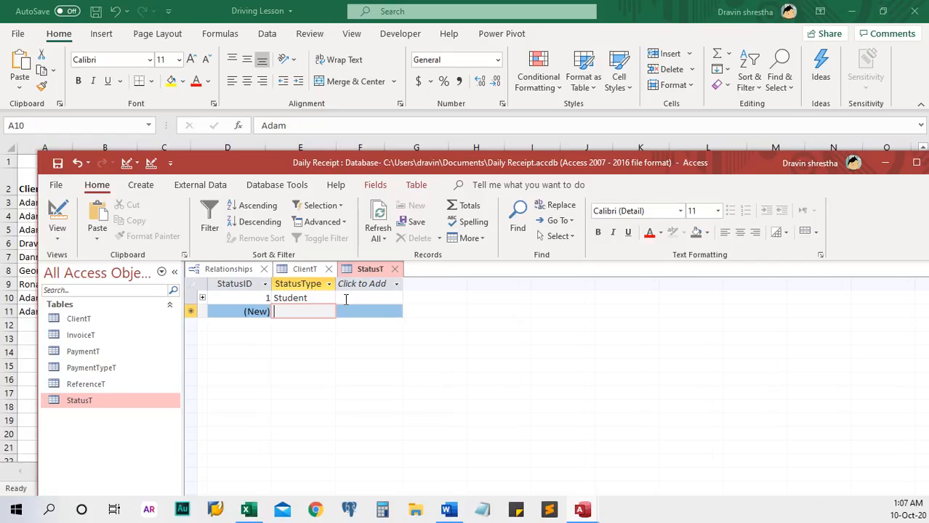
text(PR)
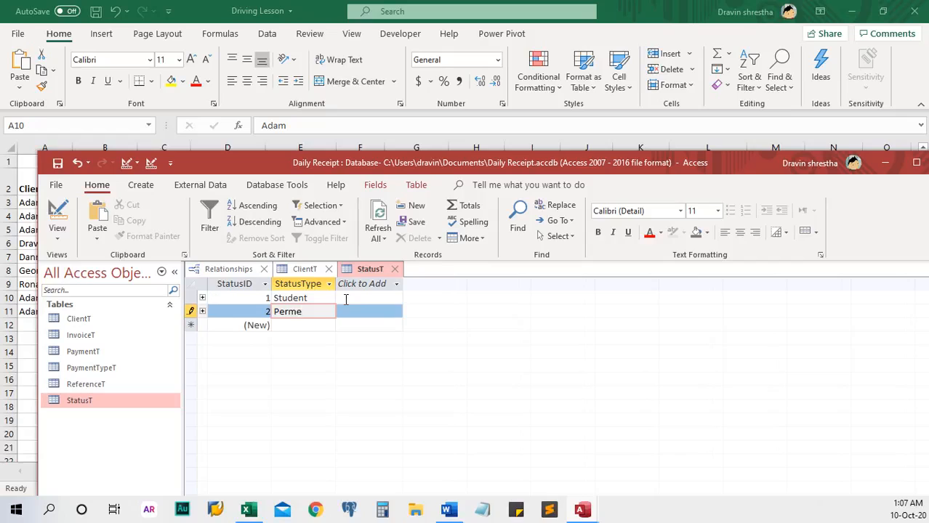
key(Down)
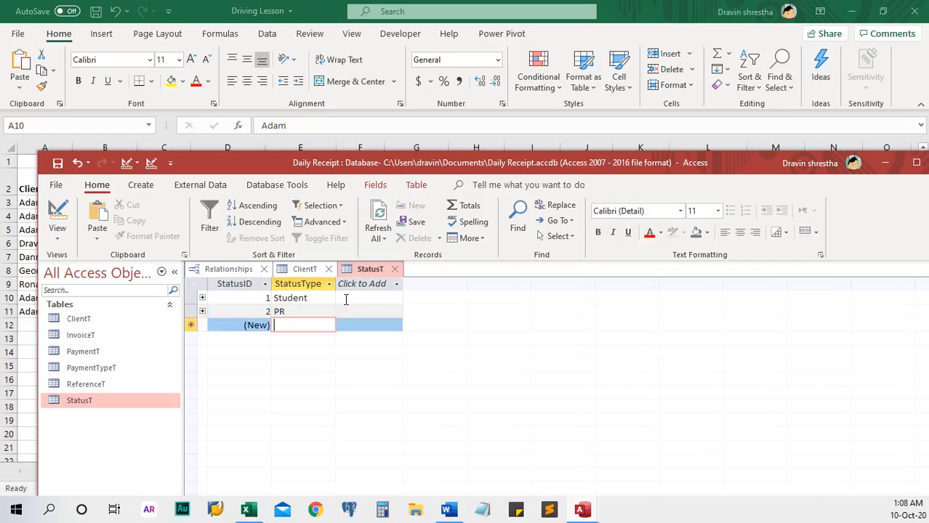
text(Citizen)
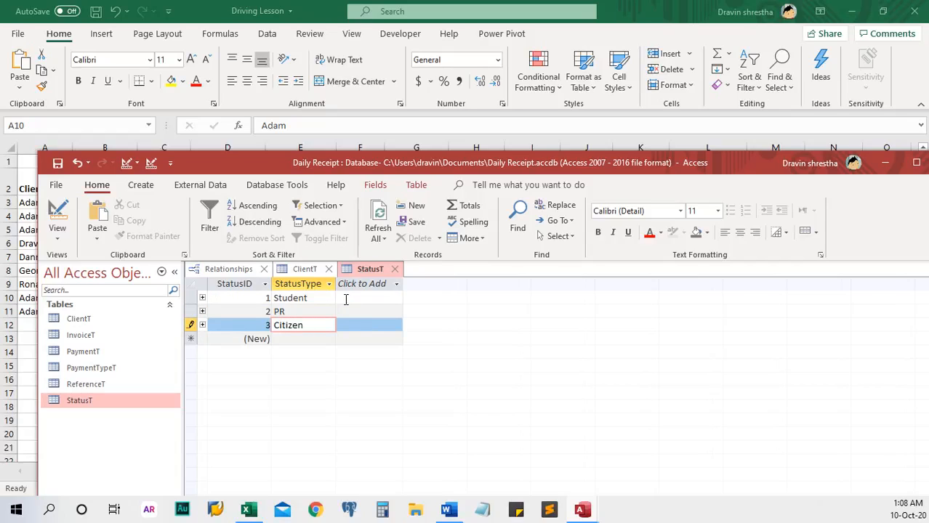
click(380, 242)
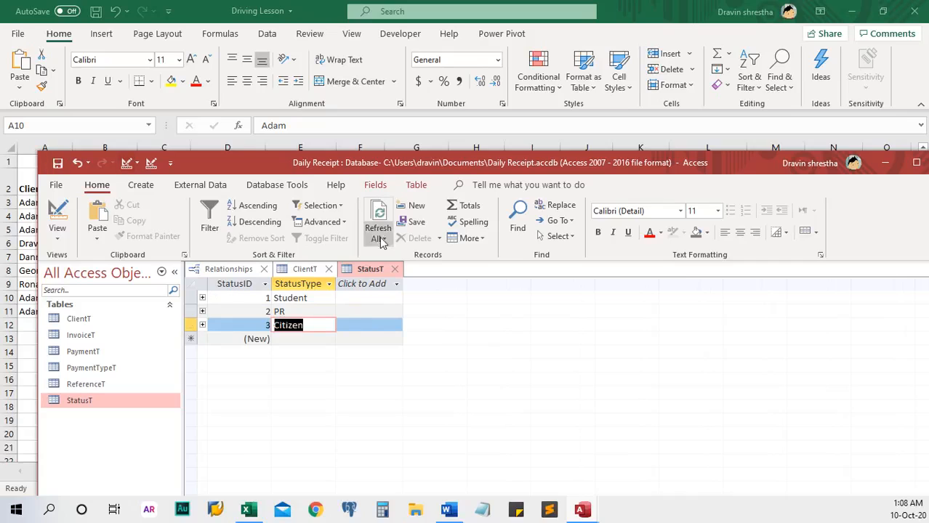
click(395, 269)
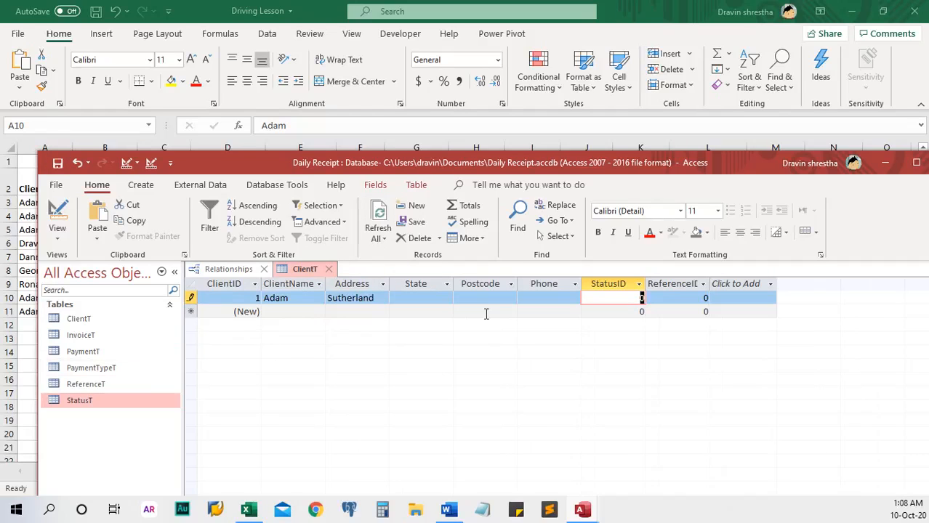
Step: Fill ReferenceT's RefType with Word of Mouth, Catalogue, Web and Local Newspaper
double_click(86, 384)
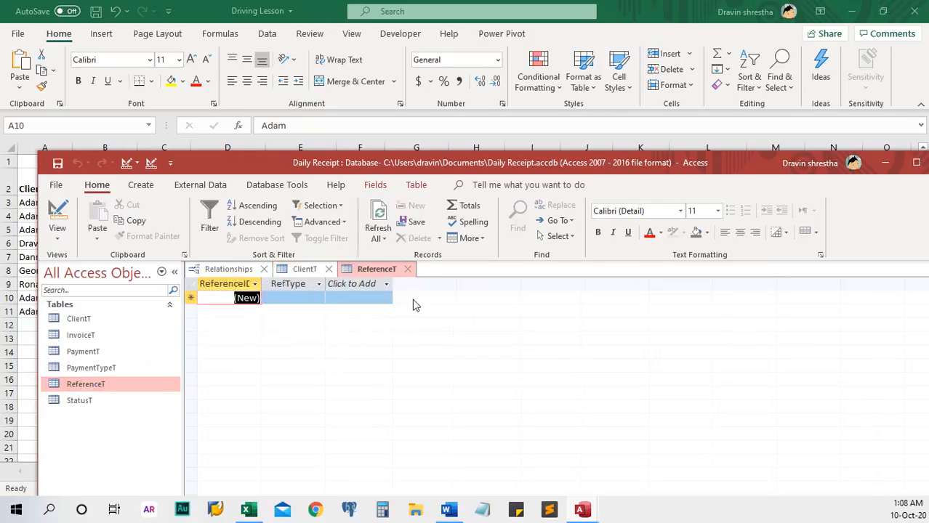
click(294, 297)
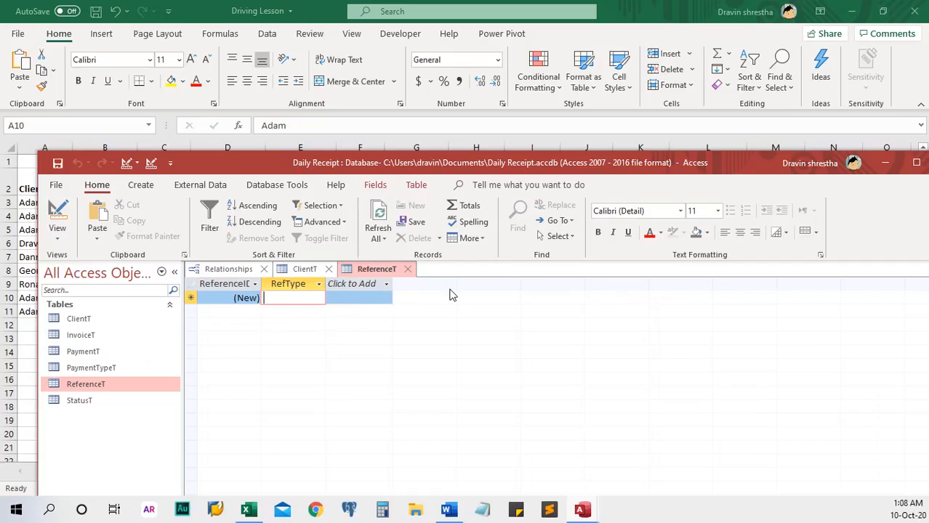
text(Word)
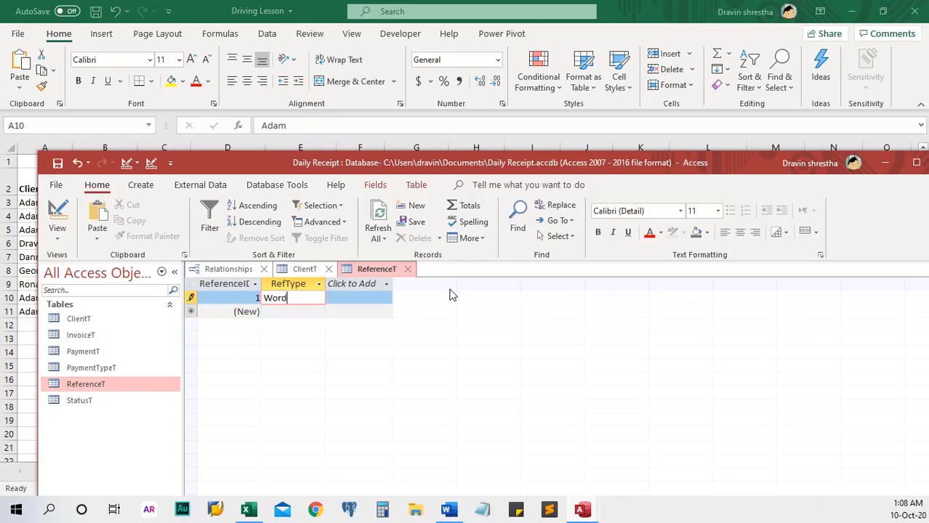
text( of Mouth)
key(Down)
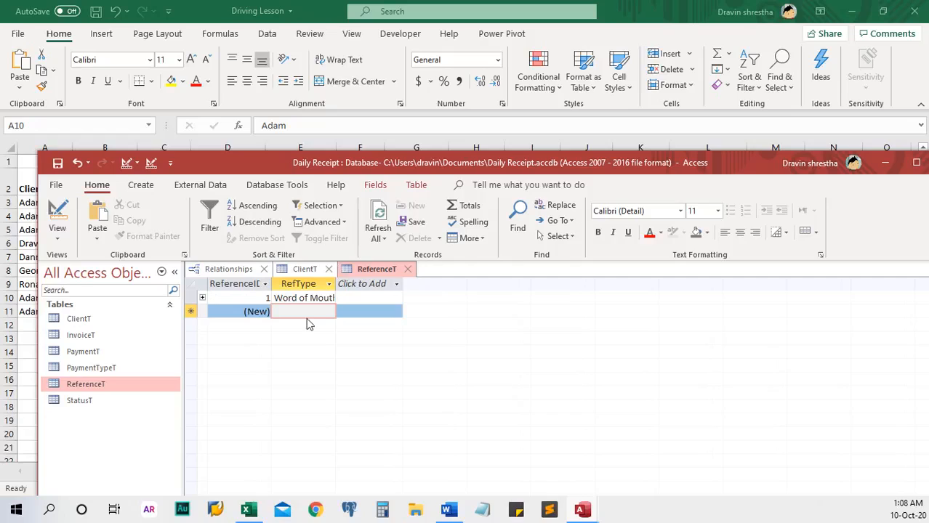
text(Catalog)
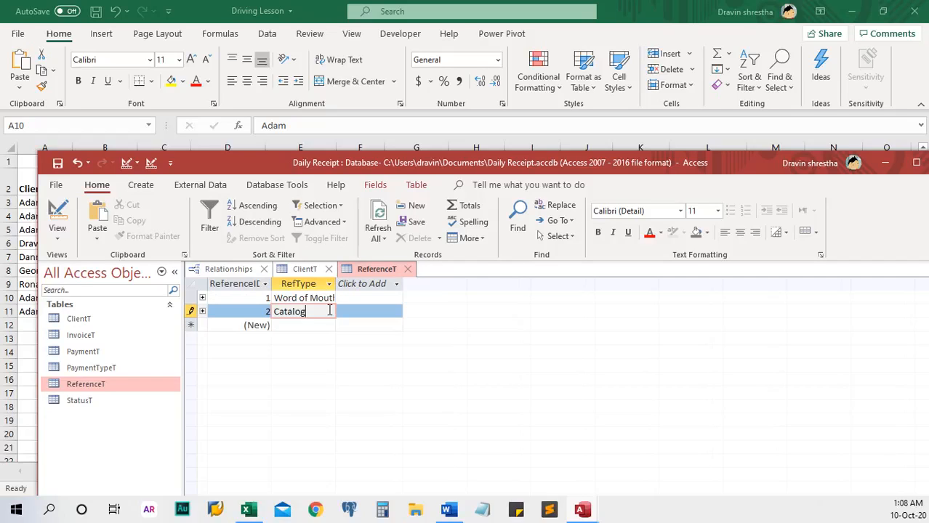
text(ue)
key(Down)
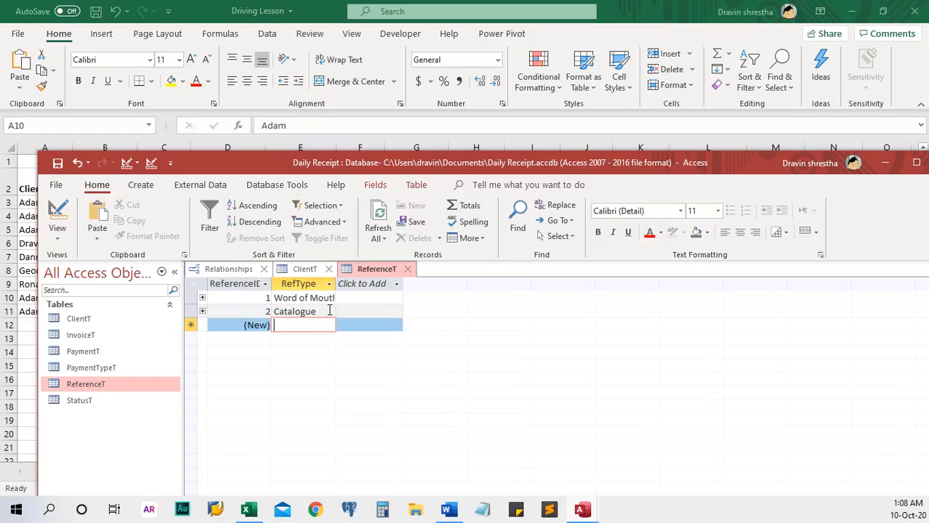
text(I)
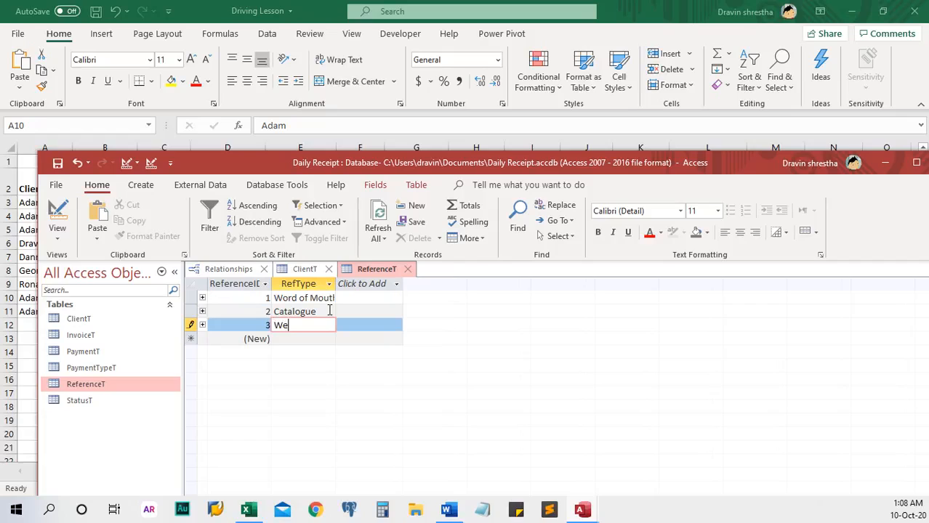
text(eb)
key(Down)
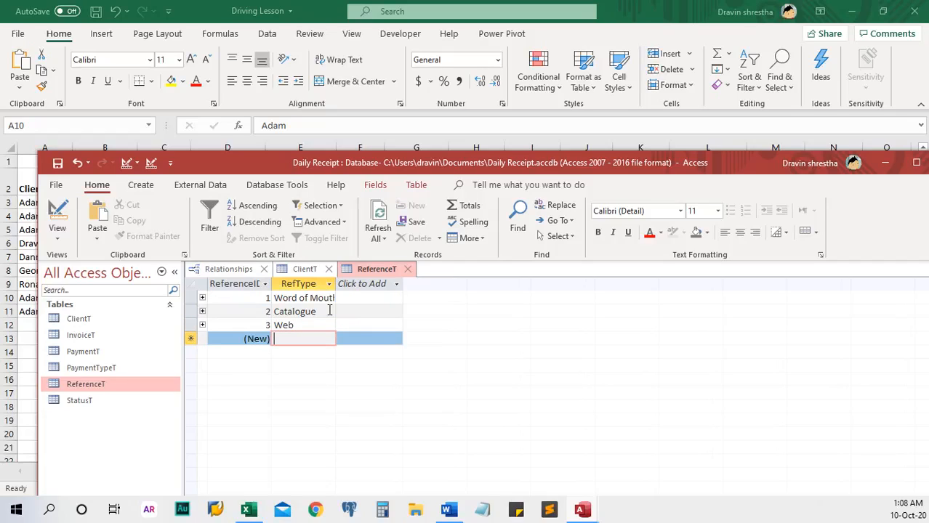
drag(482, 169, 464, 216)
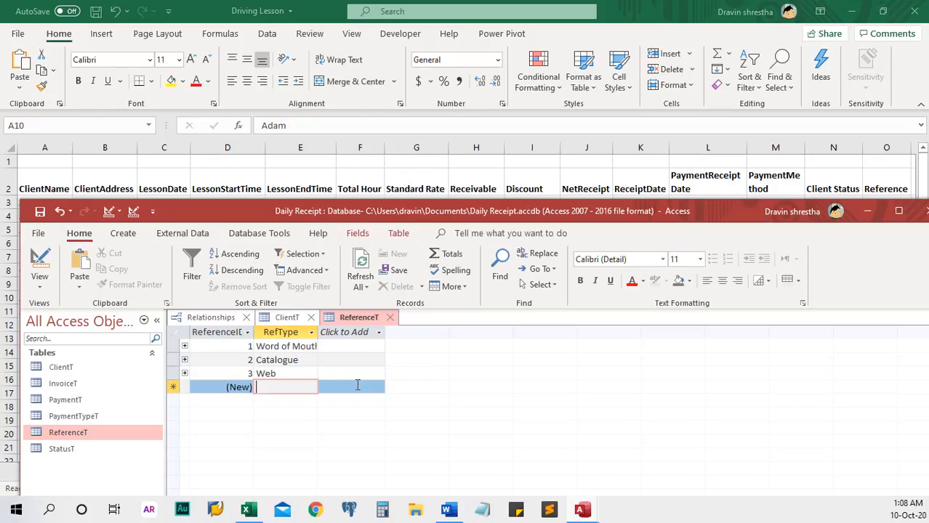
text(goo)
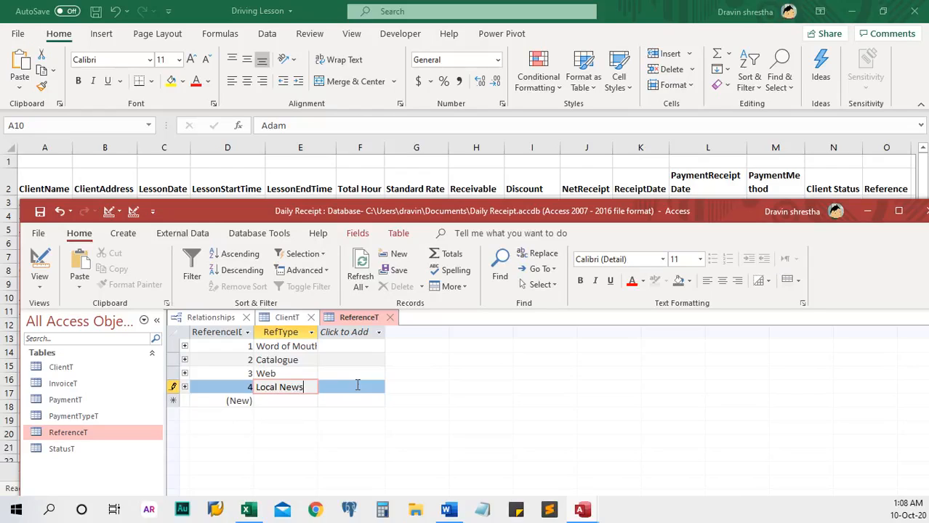
text(per)
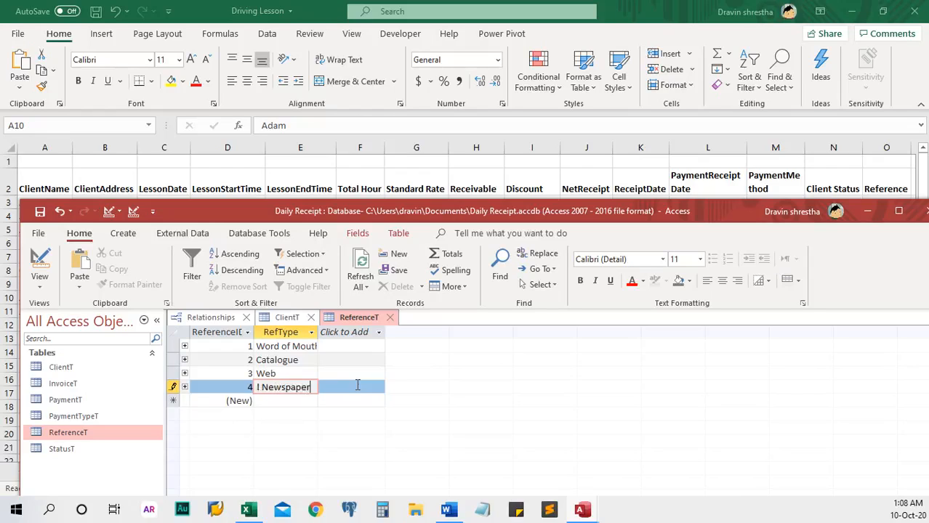
click(40, 211)
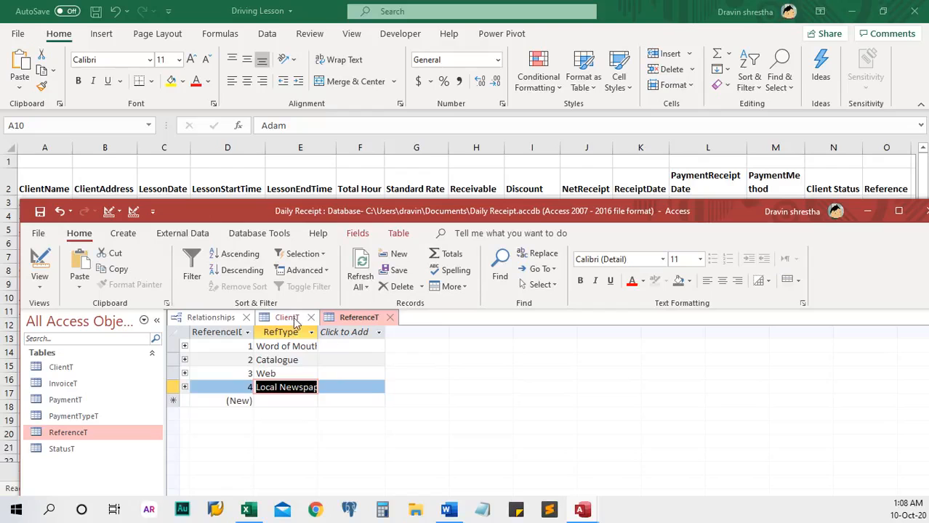
Step: Reopen StatusT and switch between the ClientT and StatusT datasheets
double_click(62, 448)
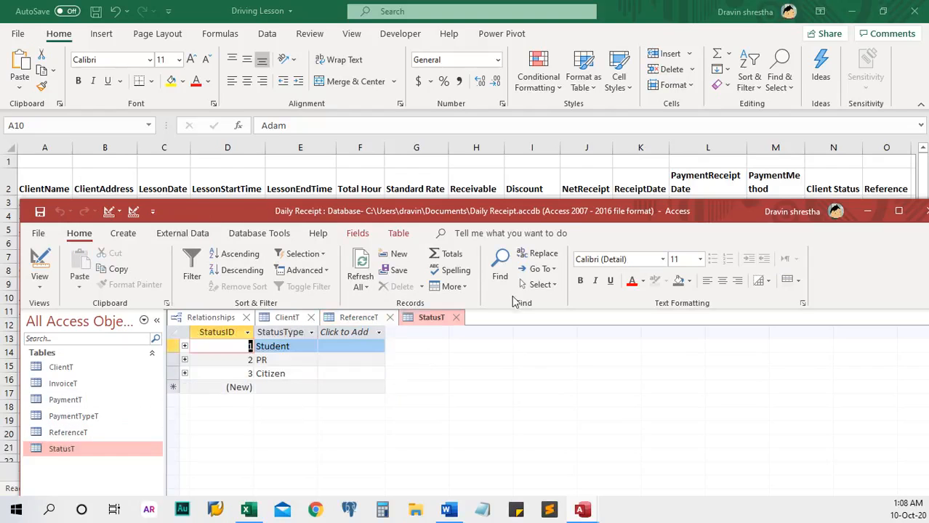
drag(455, 212, 447, 180)
click(278, 286)
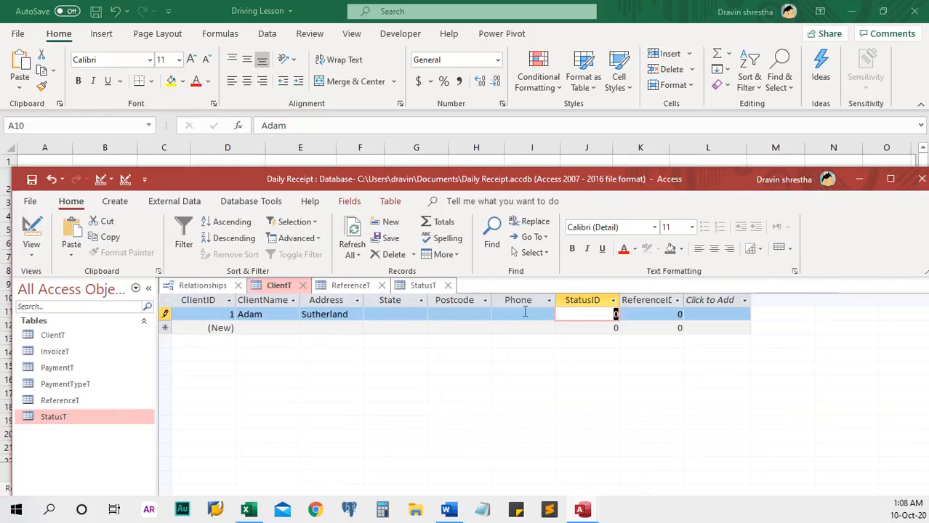
click(425, 287)
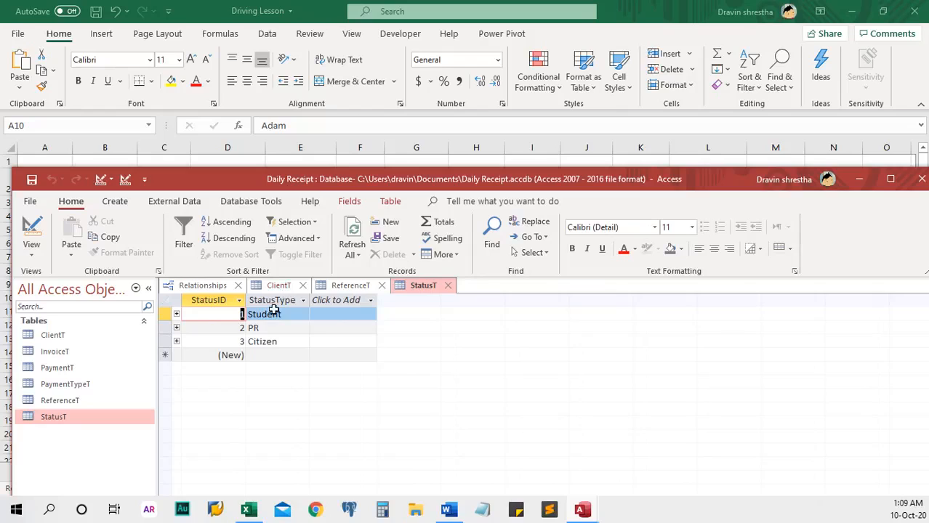
Step: Flip through the ClientT, StatusT and Relationships tabs, ending on ClientT
click(284, 287)
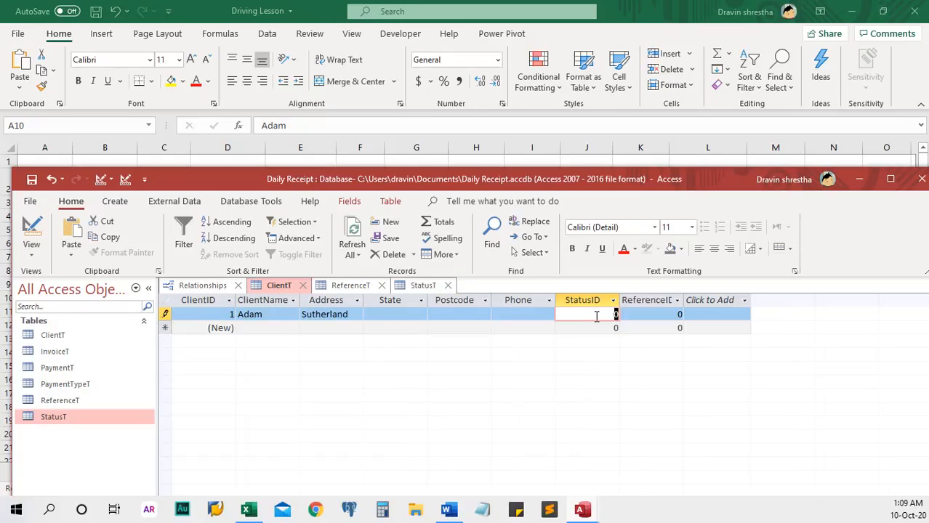
click(424, 286)
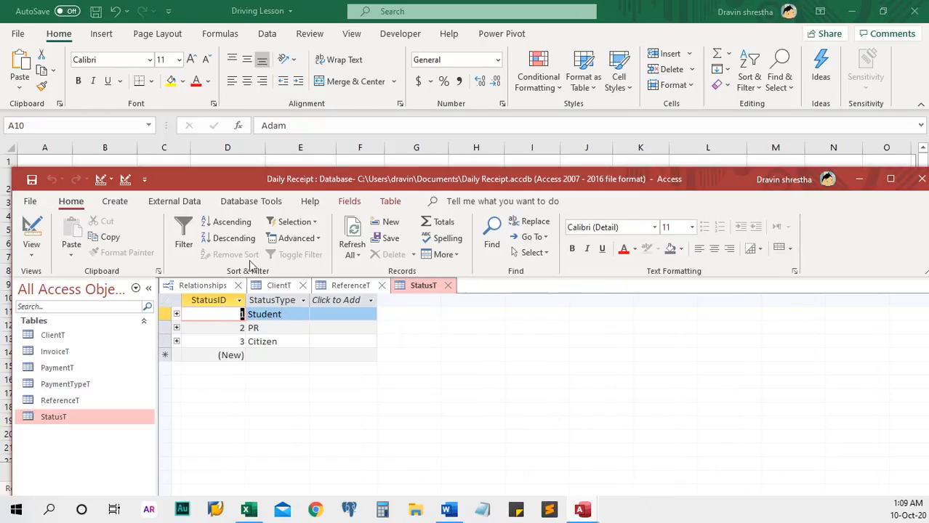
click(211, 286)
click(279, 285)
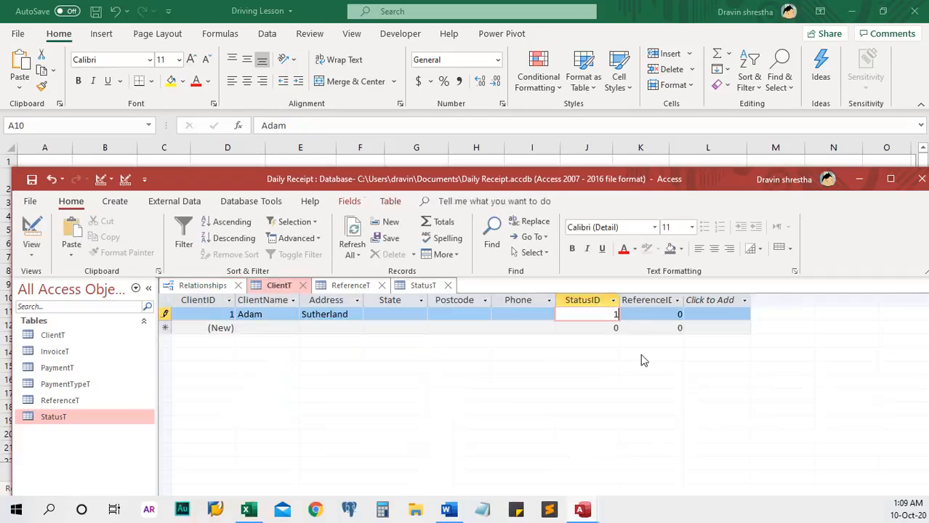
Step: Clear the first client's old ReferenceID value of 0
click(669, 313)
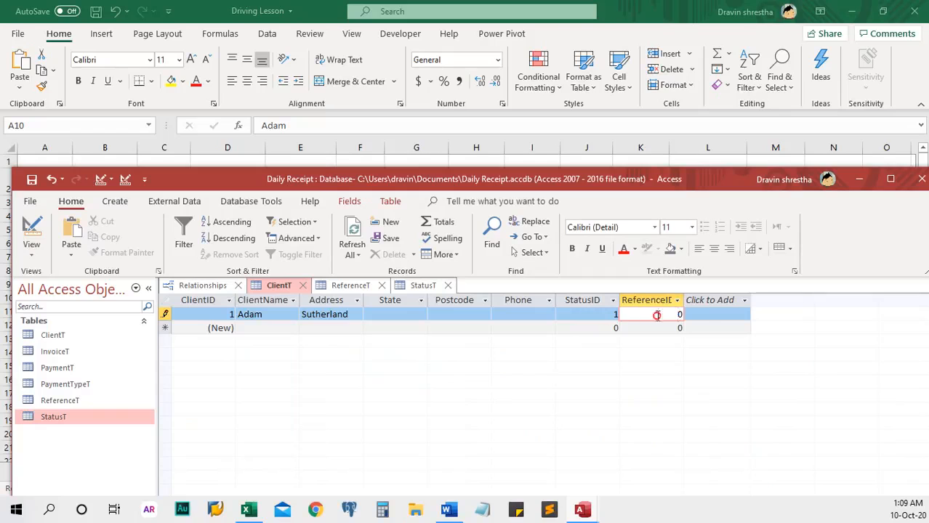
drag(658, 314, 711, 316)
key(BackSpace)
drag(511, 184, 503, 289)
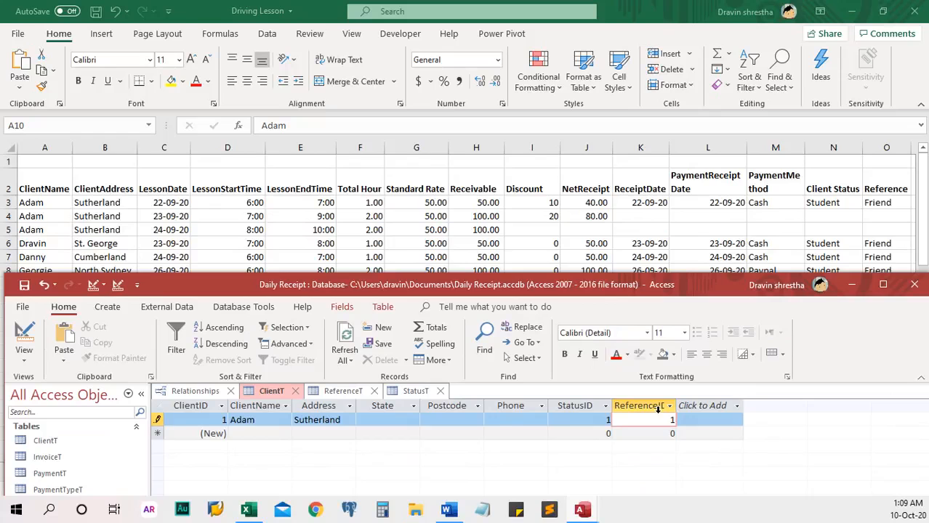
Step: Save the first client, add a second client at St. George, and dismiss the StatusT related-record error
key(Down)
drag(392, 288, 420, 144)
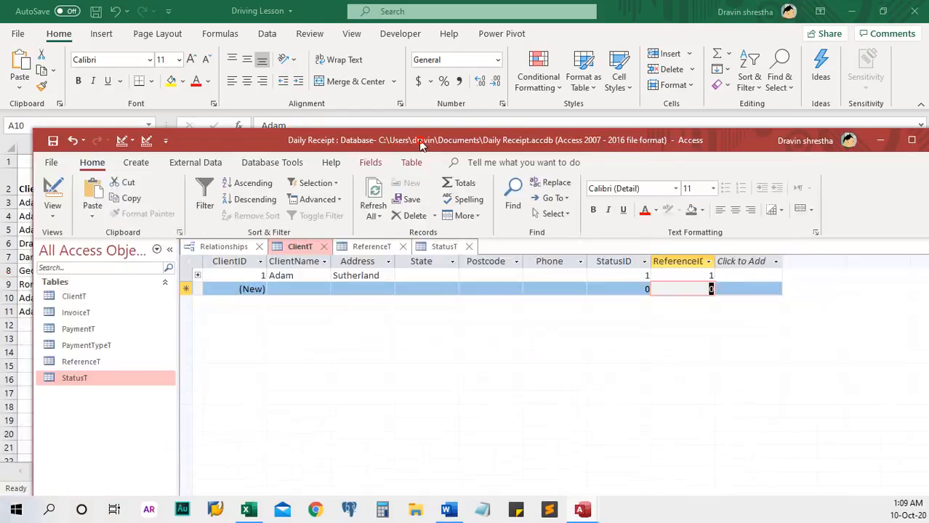
click(289, 290)
drag(360, 146, 332, 298)
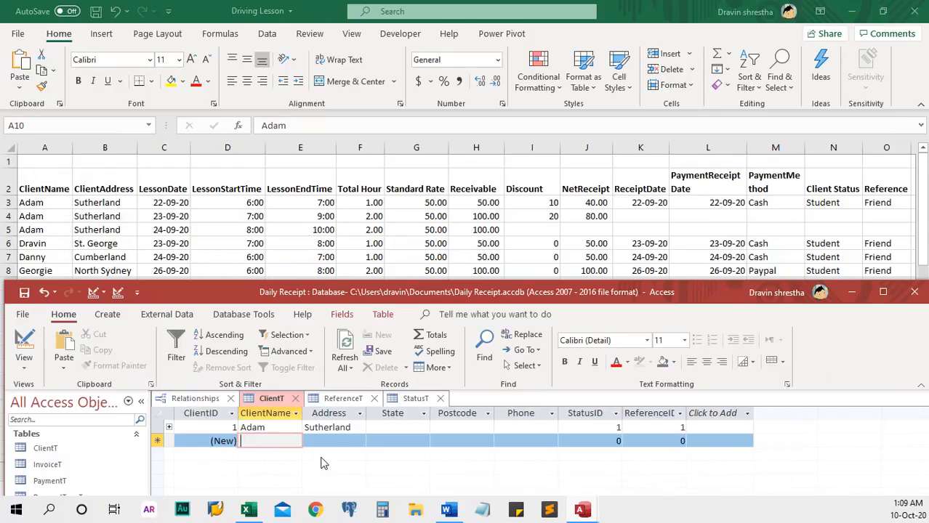
text(Adam)
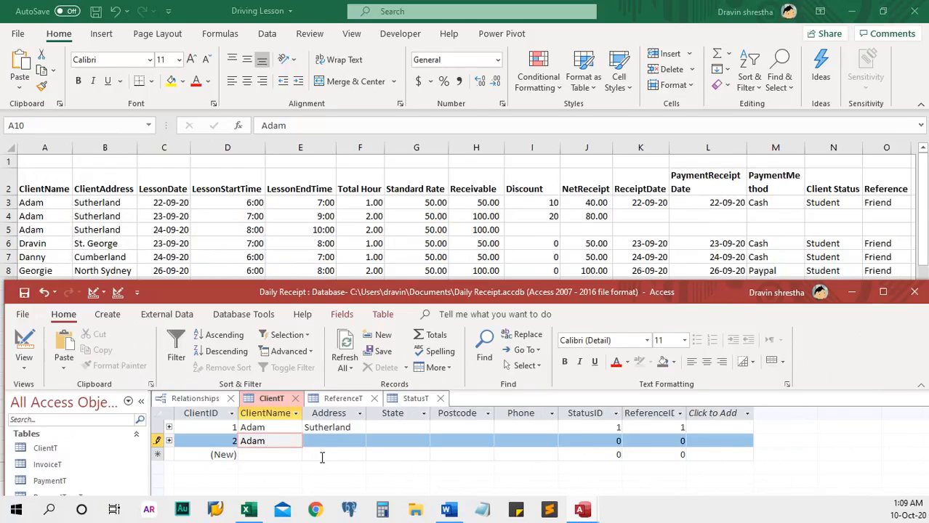
key(BackSpace)
key(BackSpace)
key(BackSpace)
key(BackSpace)
key(Tab)
text(St.)
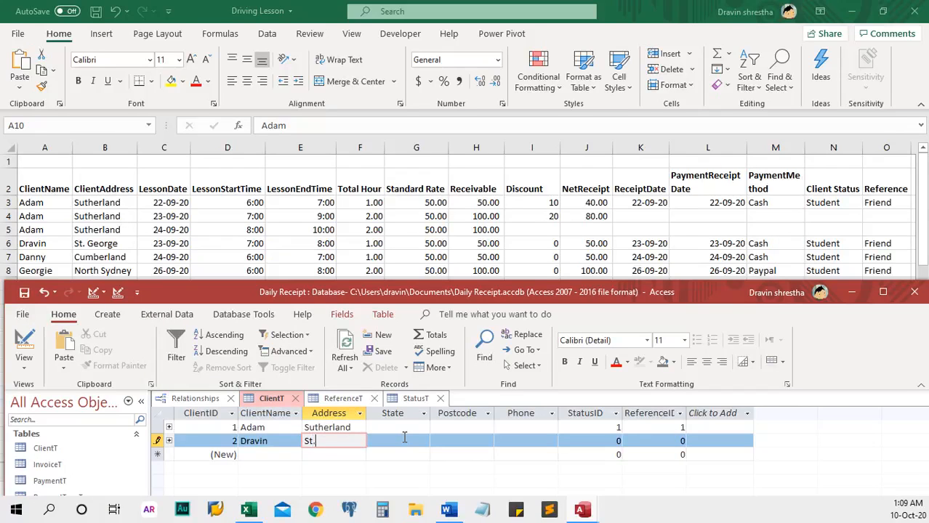
text( George)
click(259, 456)
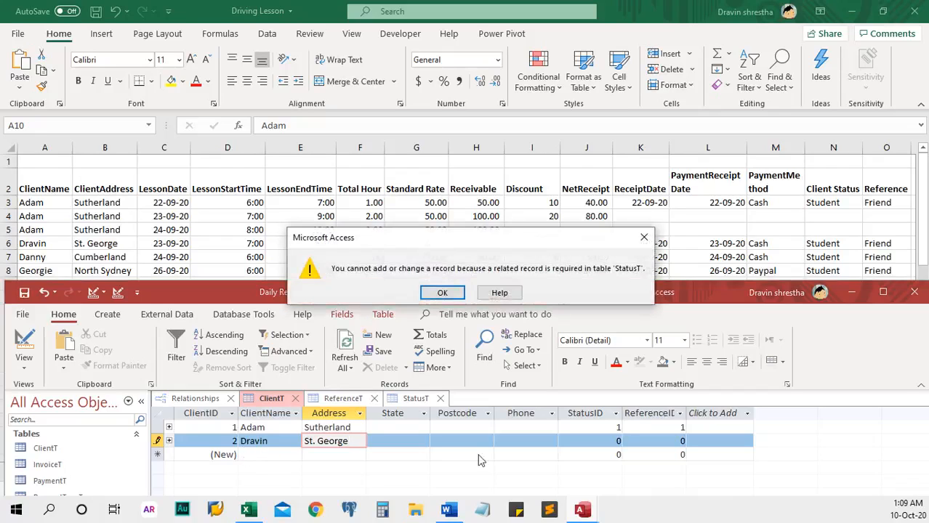
click(443, 293)
drag(608, 443, 632, 439)
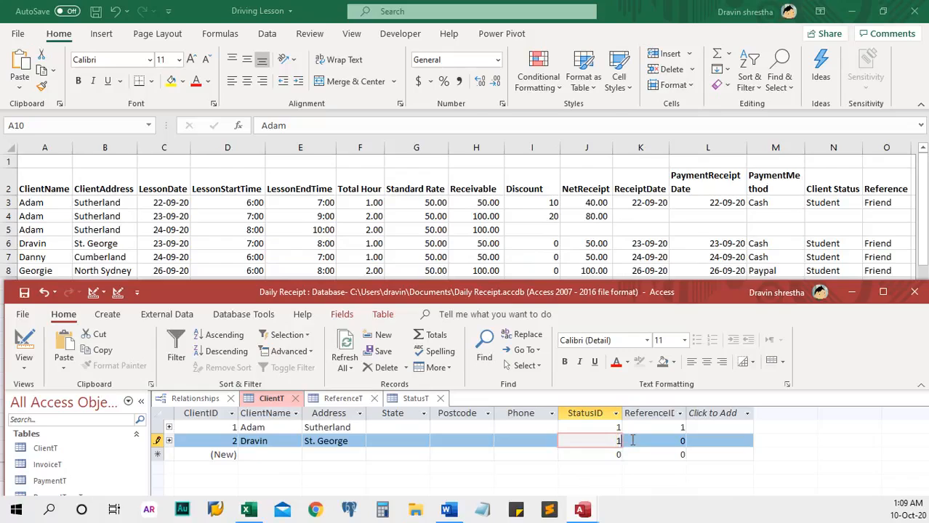
Step: Fill in the second client's StatusID and ReferenceID values and save the record
text(1)
drag(671, 443, 691, 440)
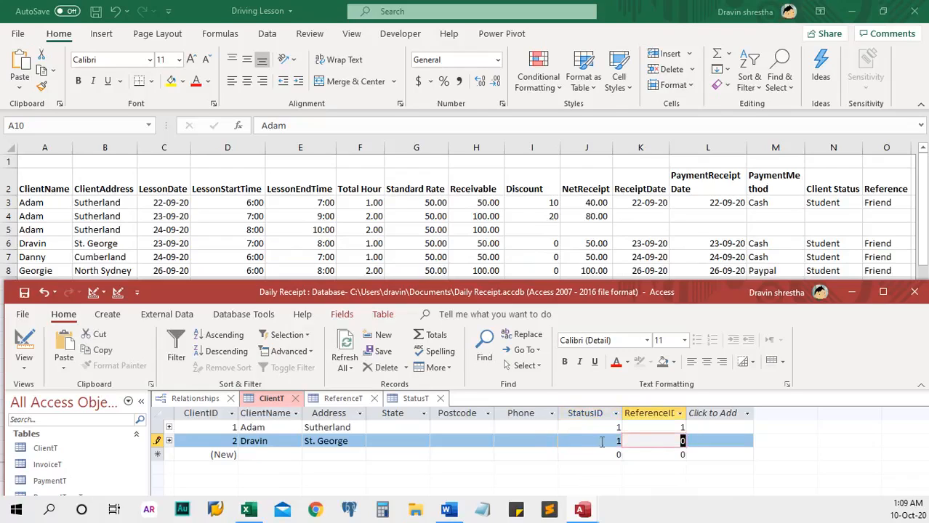
drag(606, 441, 692, 438)
text(3)
text(2)
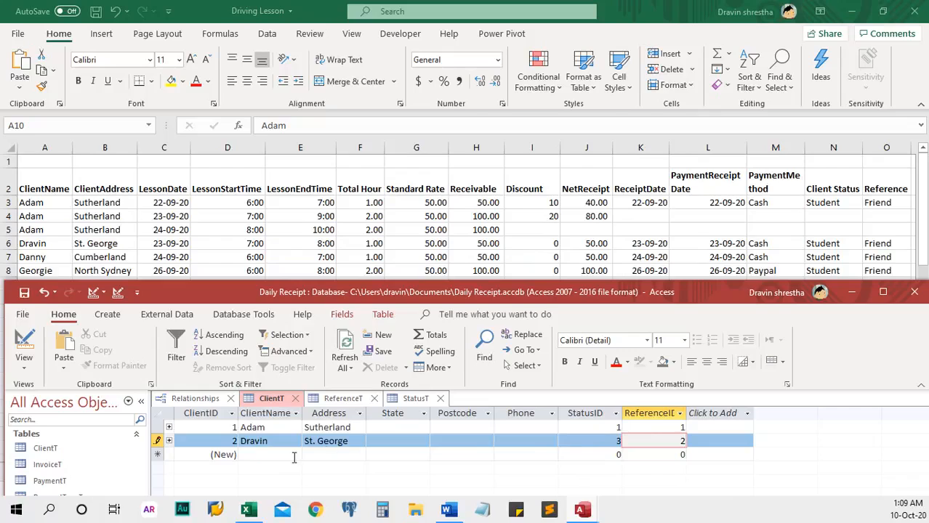
click(257, 456)
Step: Add a third client at Cumberland with StatusID 2 and ReferenceID 1
text(Danny)
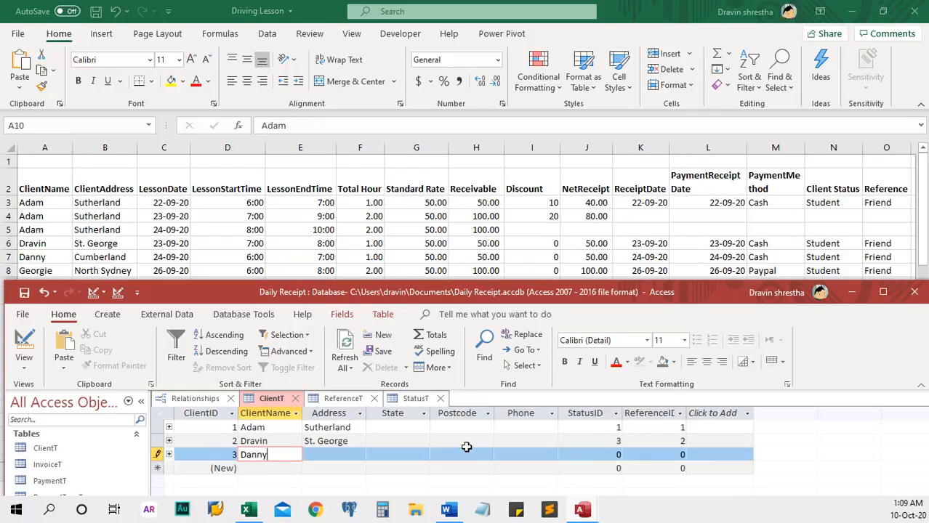
key(Tab)
text(Cu)
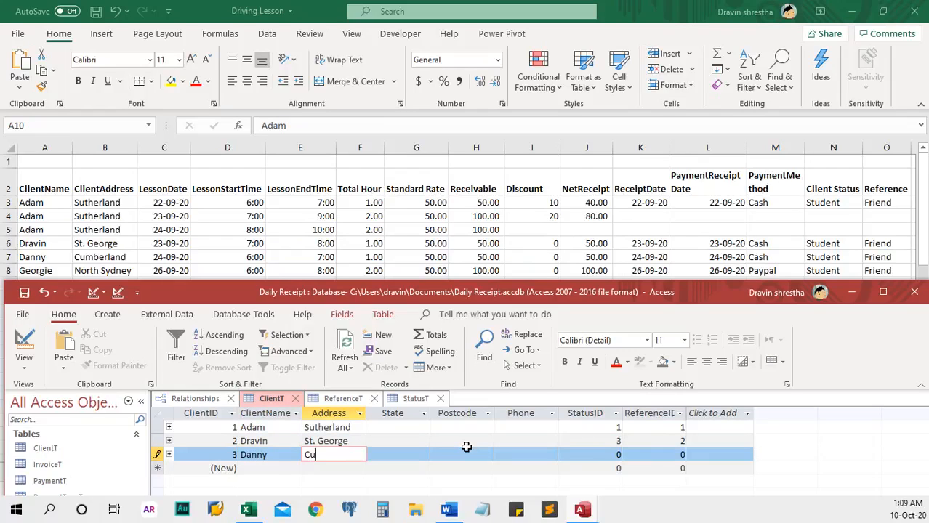
text(mberland)
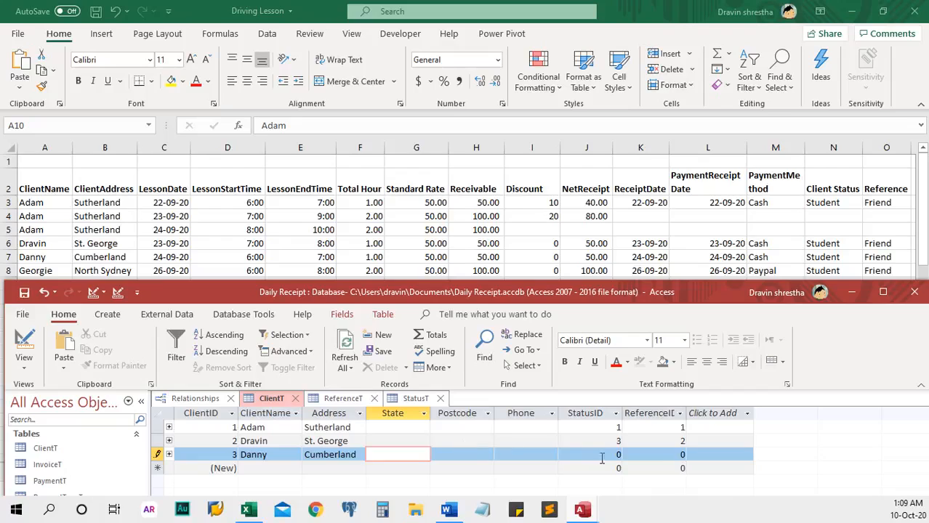
click(602, 456)
text(2)
key(Tab)
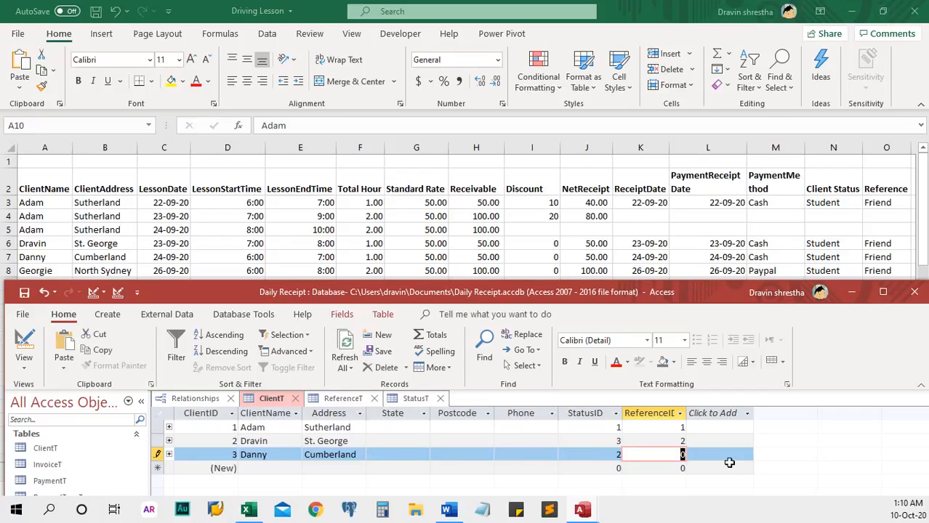
text(1)
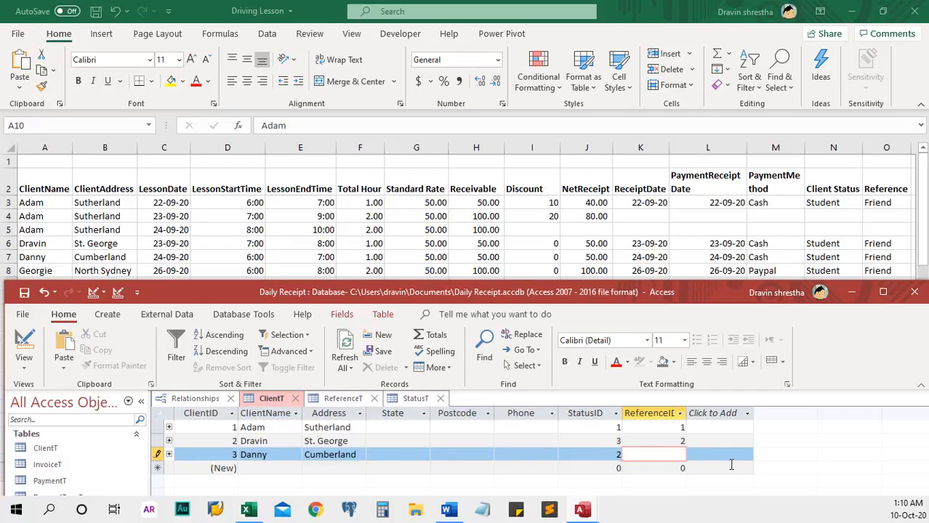
Step: Add a fourth client at North Sydney with StatusID 3 and ReferenceID 1
click(262, 468)
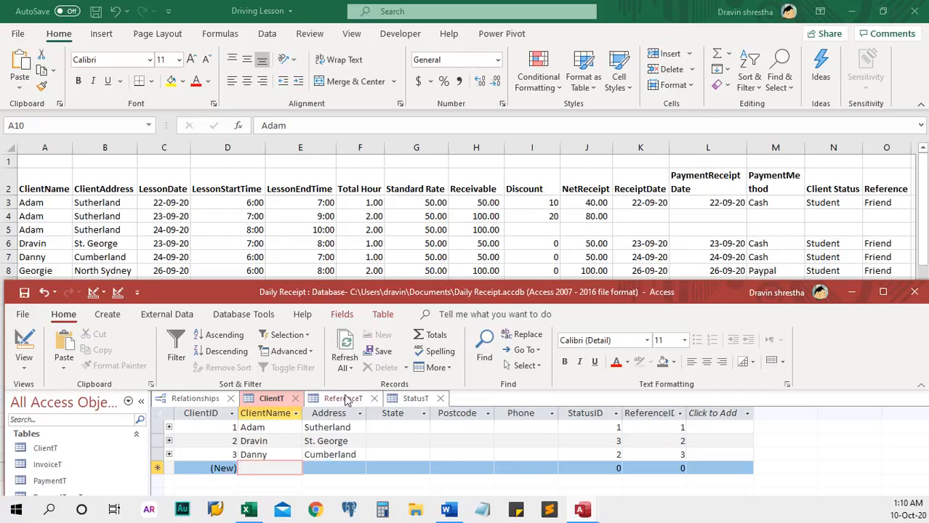
text(Georgie)
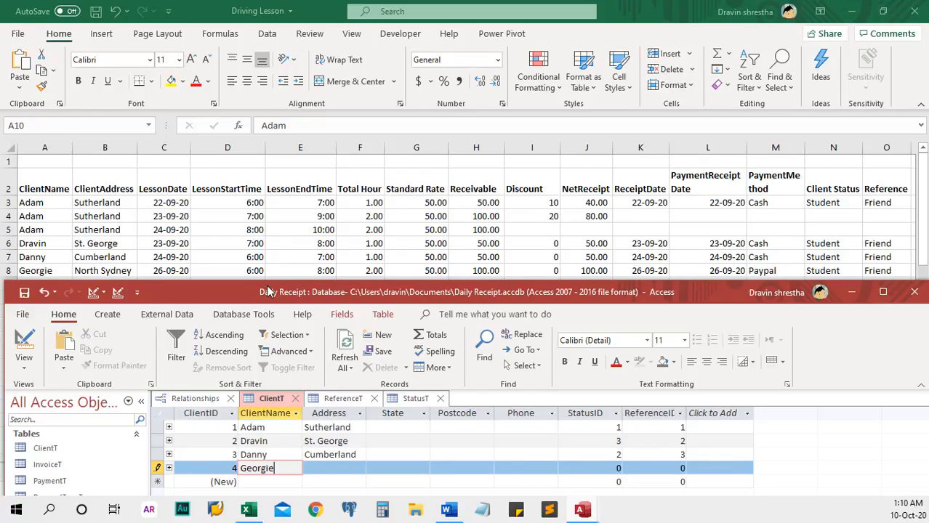
key(Tab)
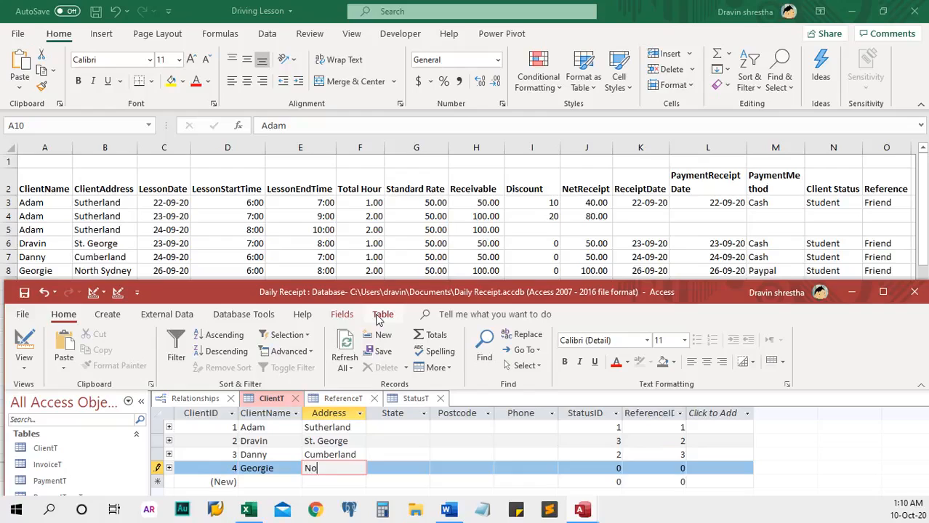
text(North Sydney)
key(Tab)
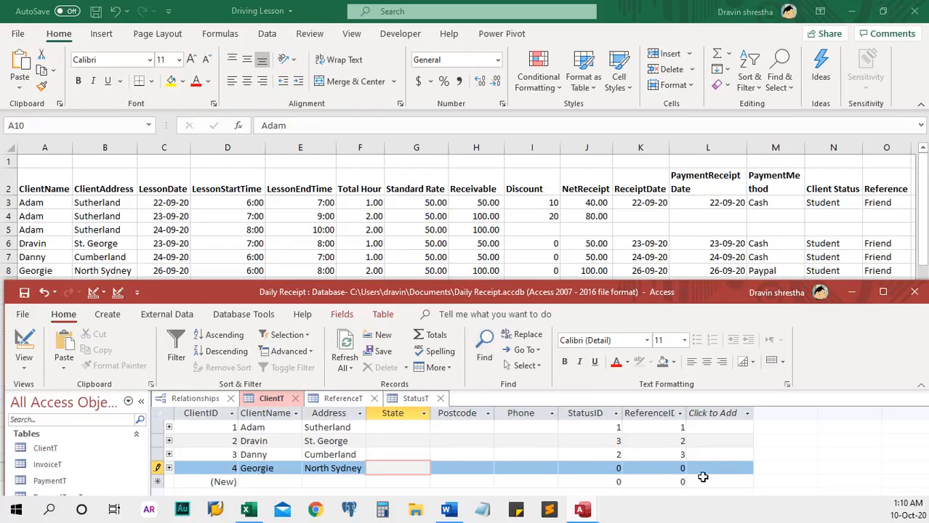
click(606, 469)
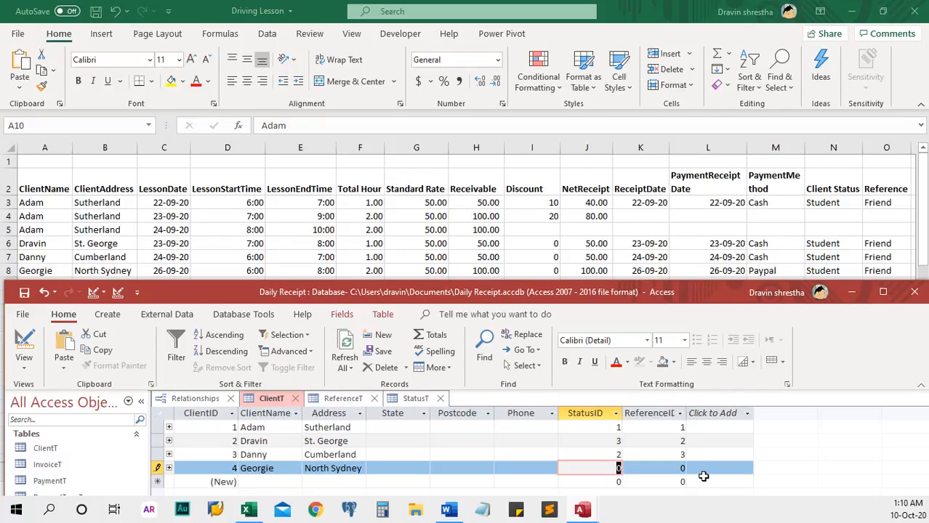
text(3)
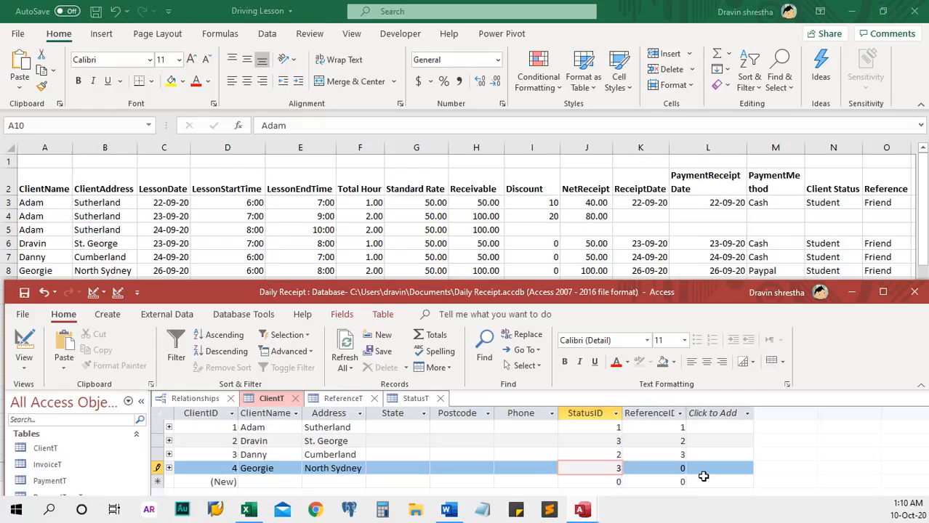
key(Tab)
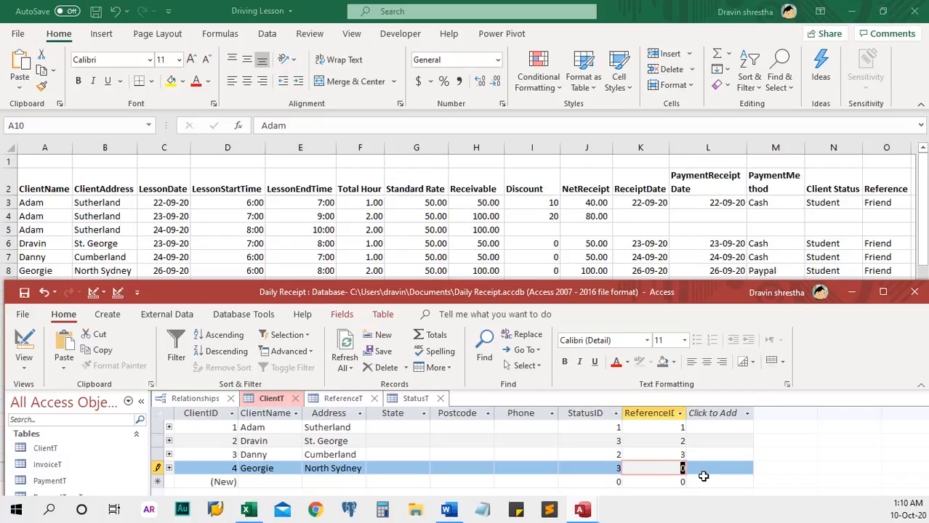
text(1)
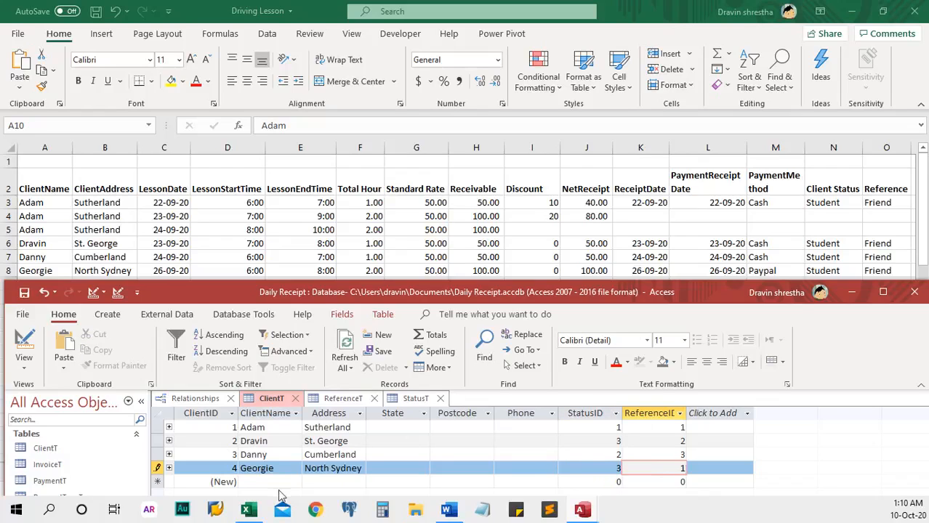
key(Tab)
Step: Add and save a fifth client from Portugal with StatusID 1 and ReferenceID 1
drag(353, 288, 355, 325)
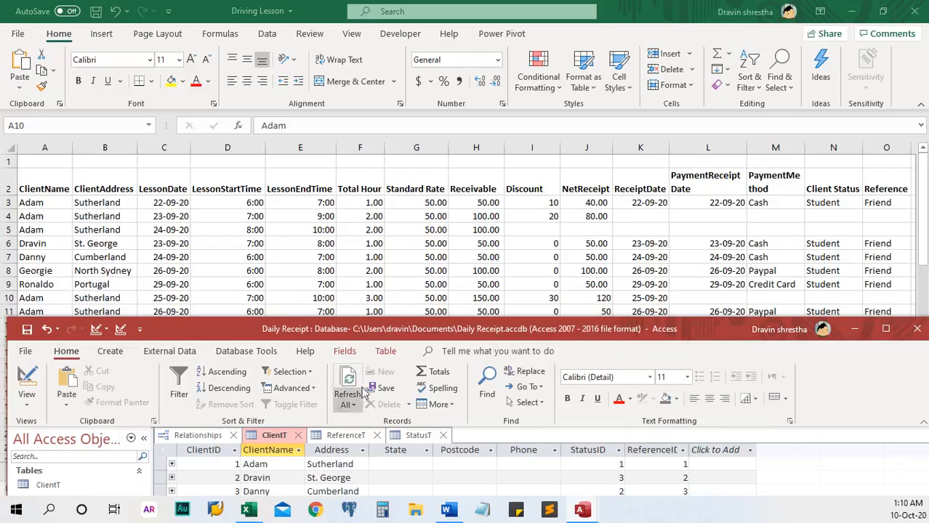
drag(432, 325, 434, 197)
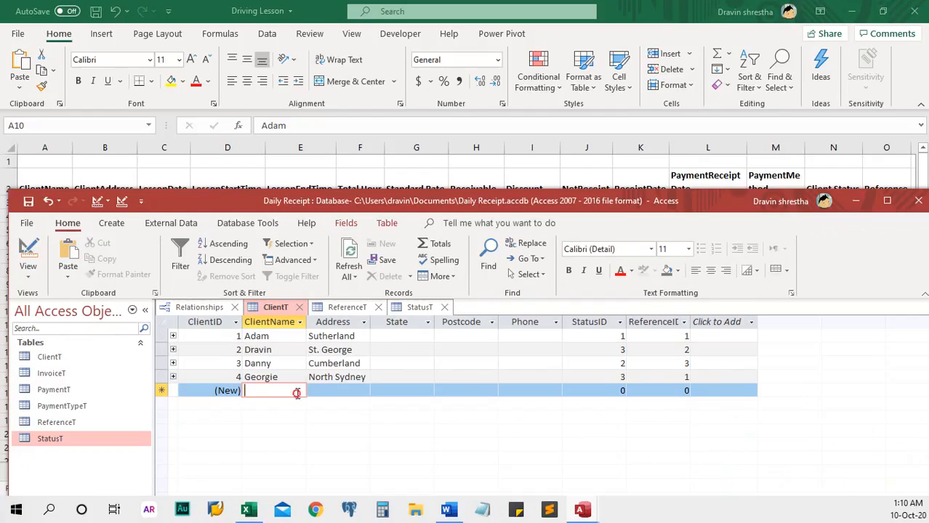
text(Ronald)
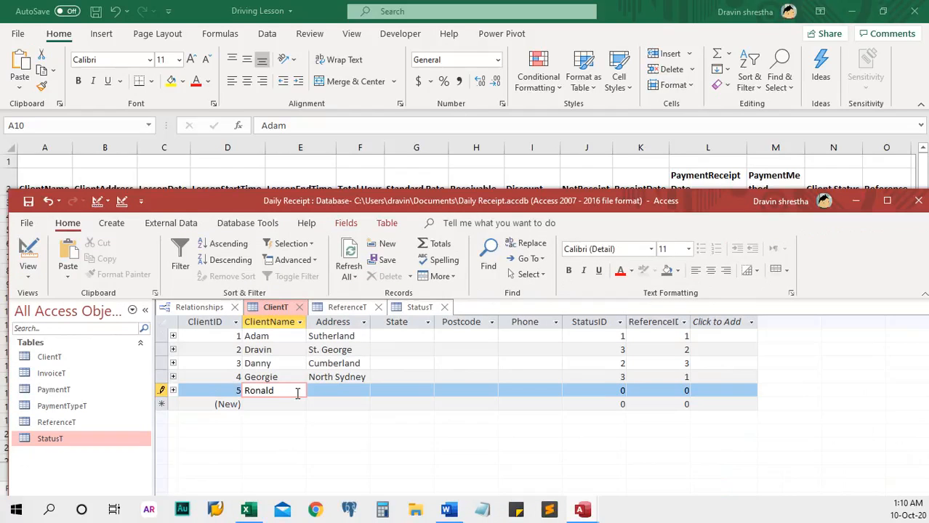
text(o)
click(336, 393)
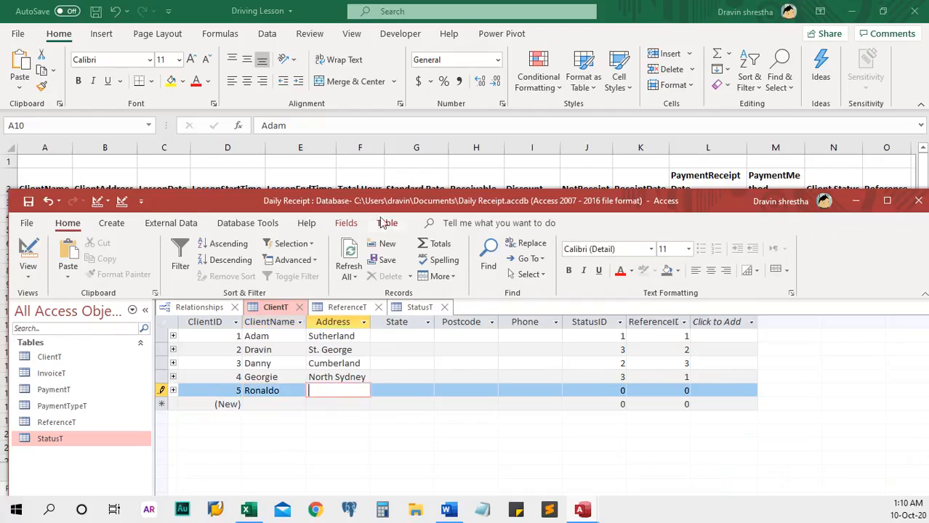
drag(400, 209, 401, 228)
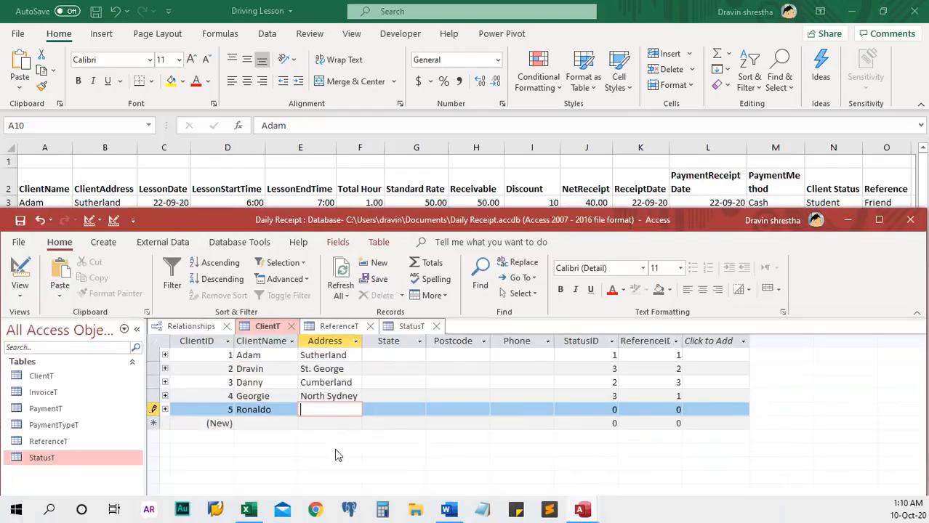
text(Port)
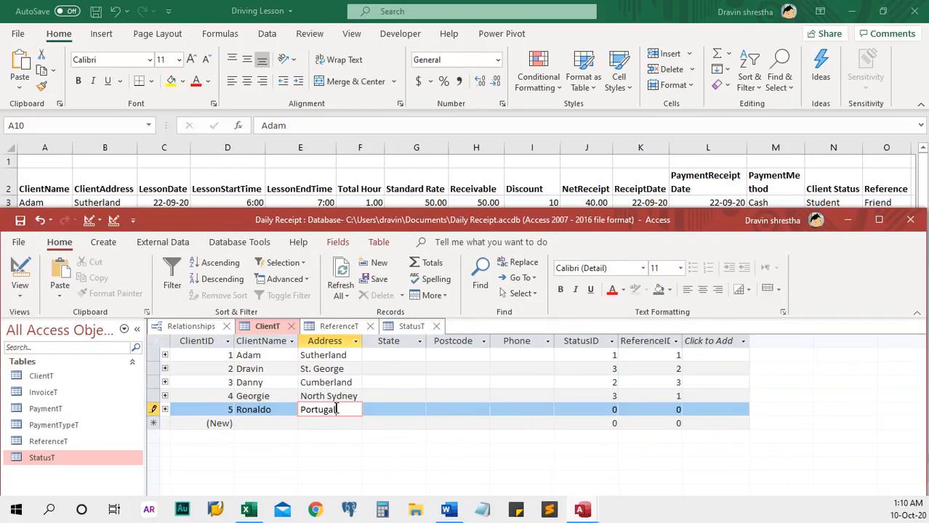
text(ugal)
drag(590, 408, 635, 409)
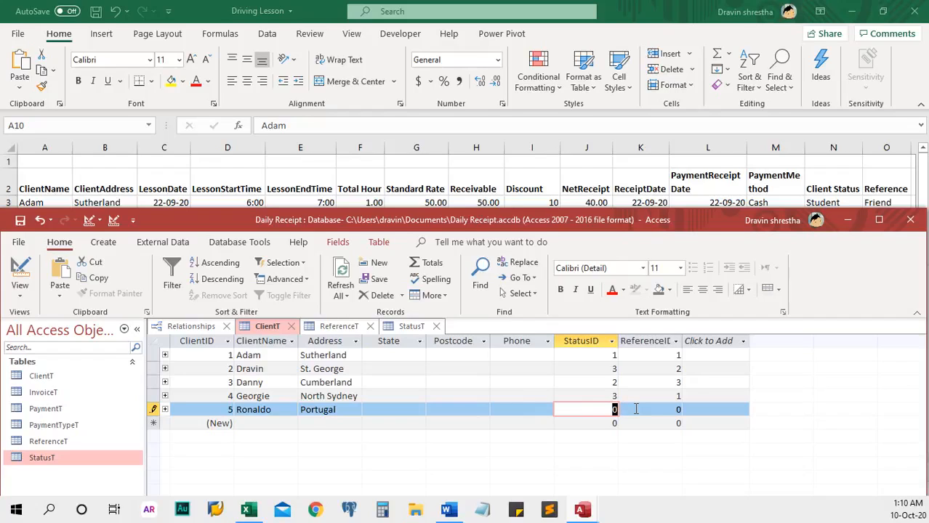
text(1)
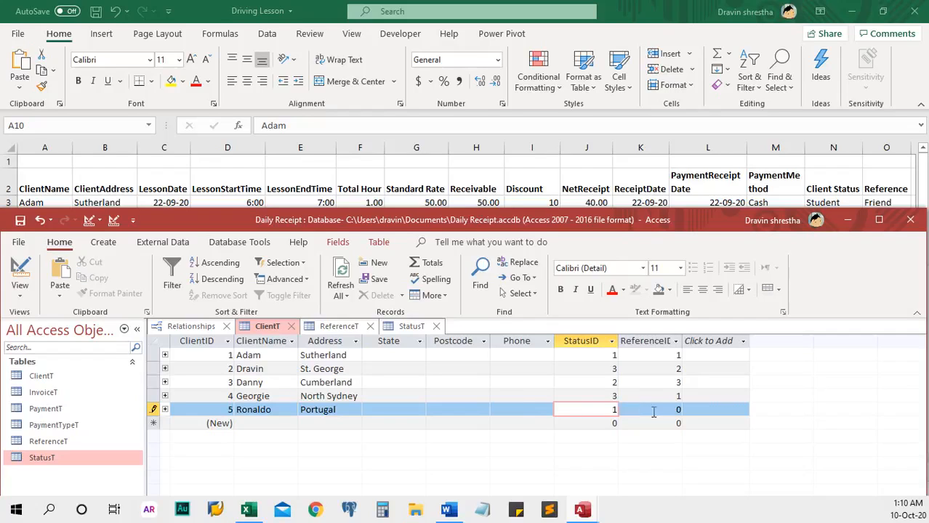
drag(654, 411, 705, 407)
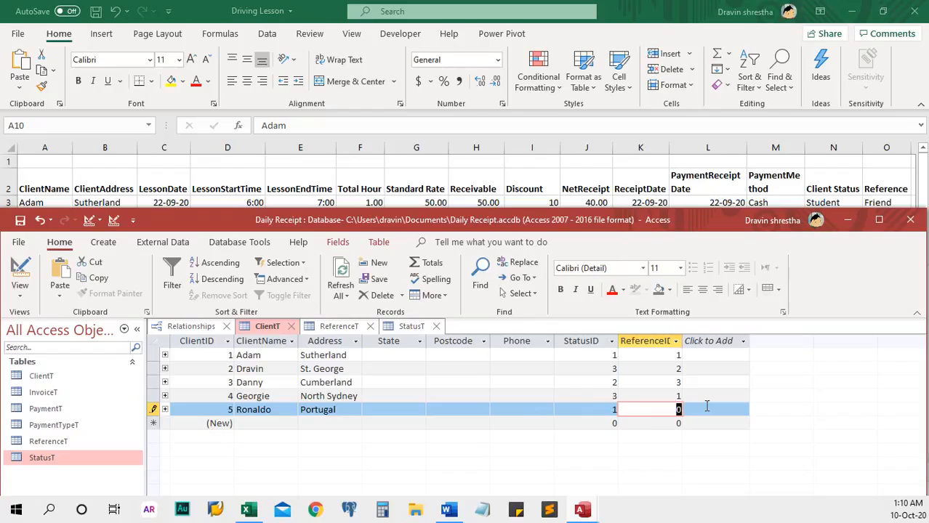
text(1)
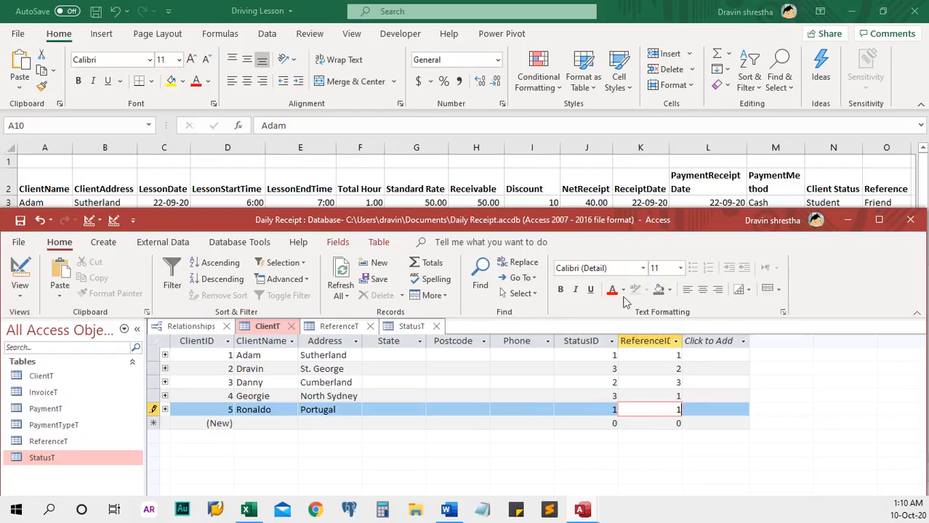
click(20, 221)
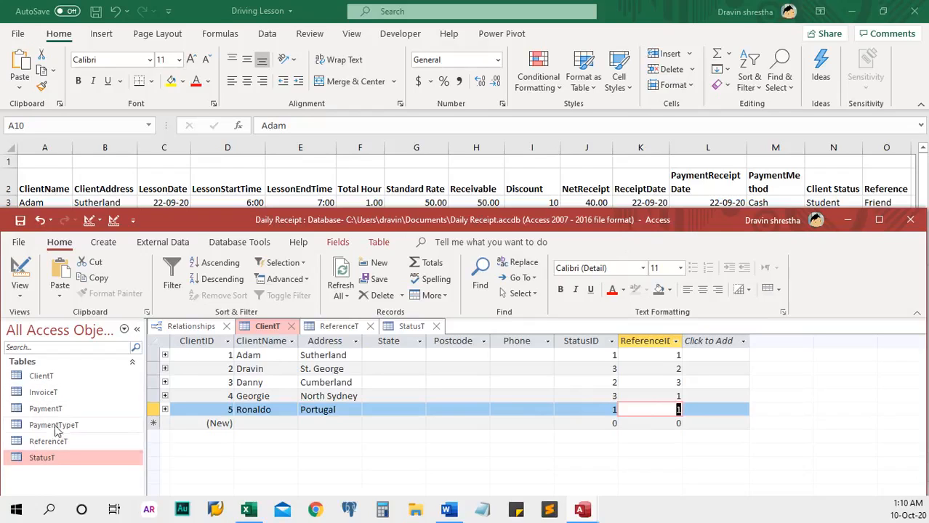
Step: Close the ClientT, ReferenceT and StatusT tabs, reopen ClientT, and expand the first client's invoices
click(51, 376)
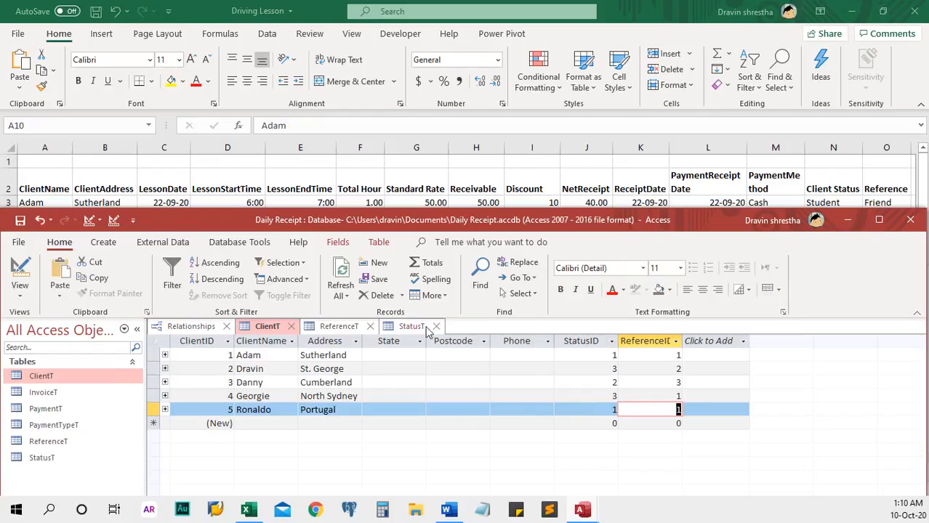
click(291, 326)
click(304, 327)
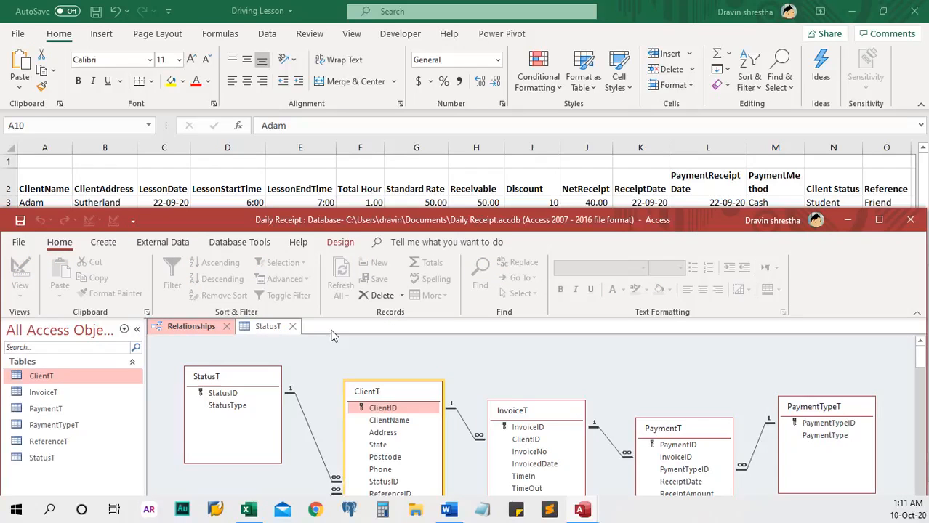
click(294, 327)
double_click(91, 376)
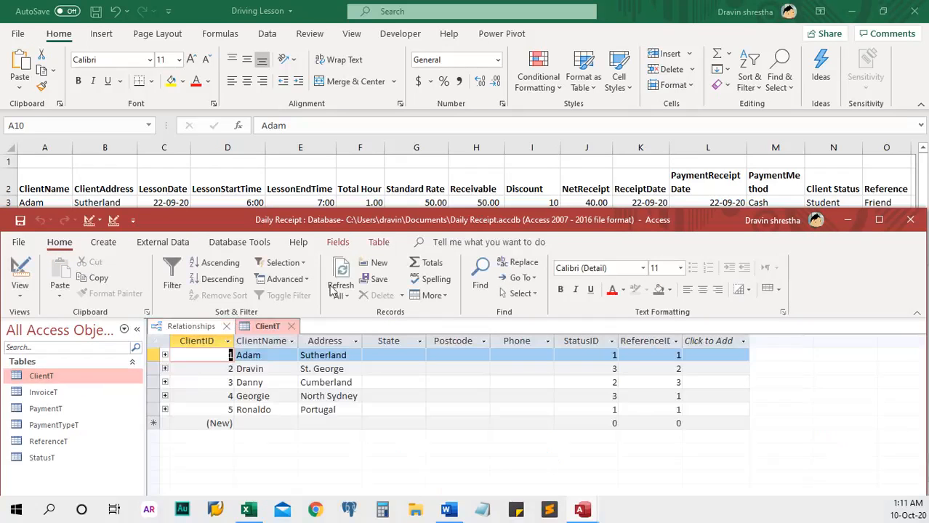
drag(445, 212, 445, 111)
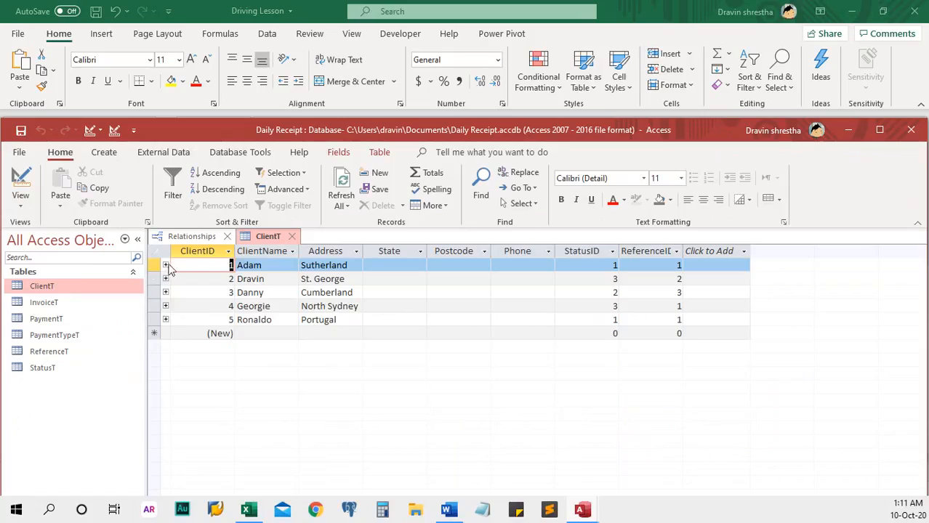
click(166, 265)
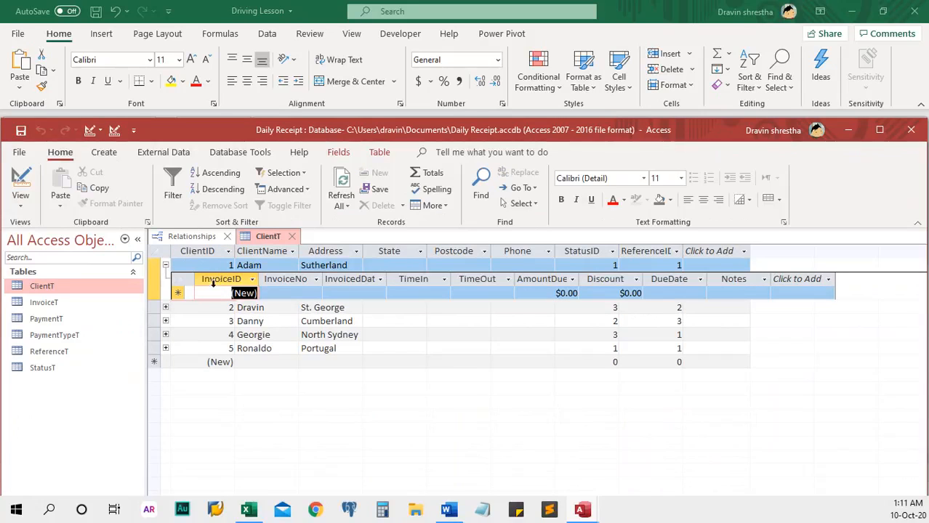
Step: Start the first client's invoice DrV-001 dated 10-Oct-20
click(289, 293)
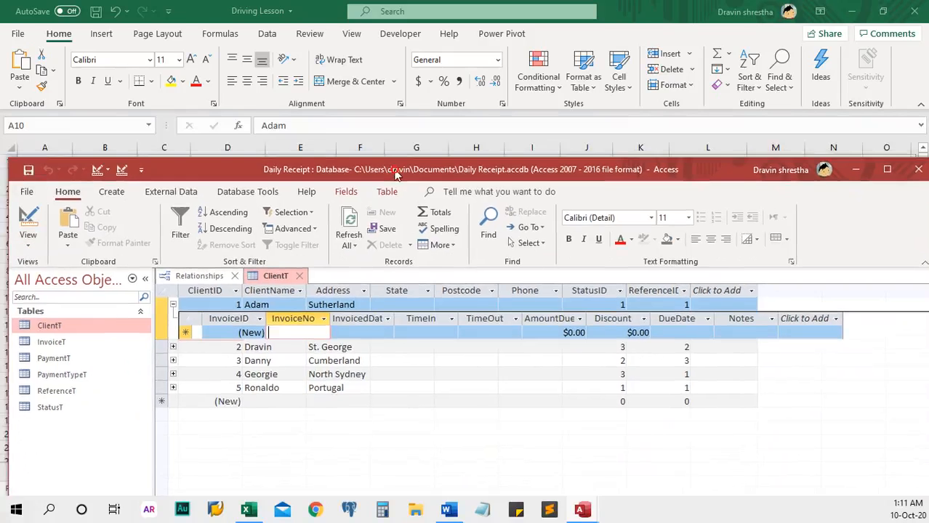
drag(391, 135, 417, 298)
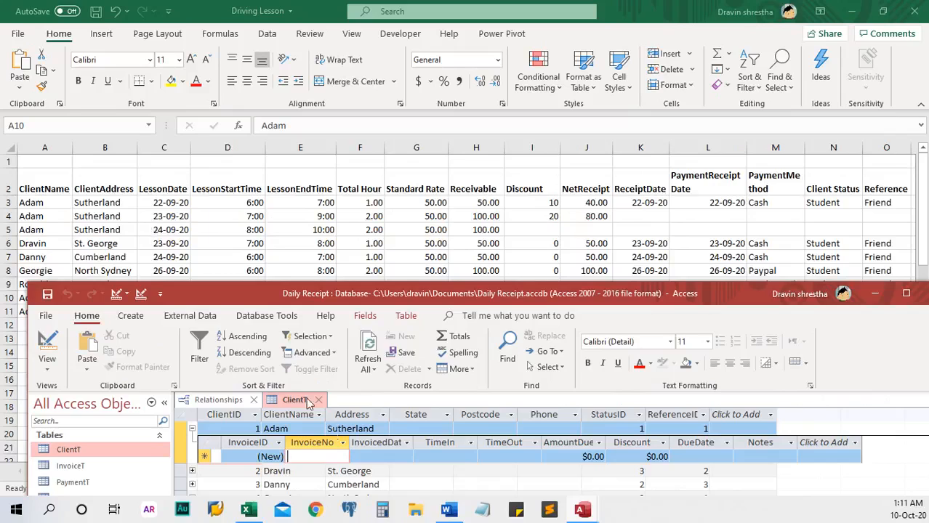
drag(429, 295, 426, 259)
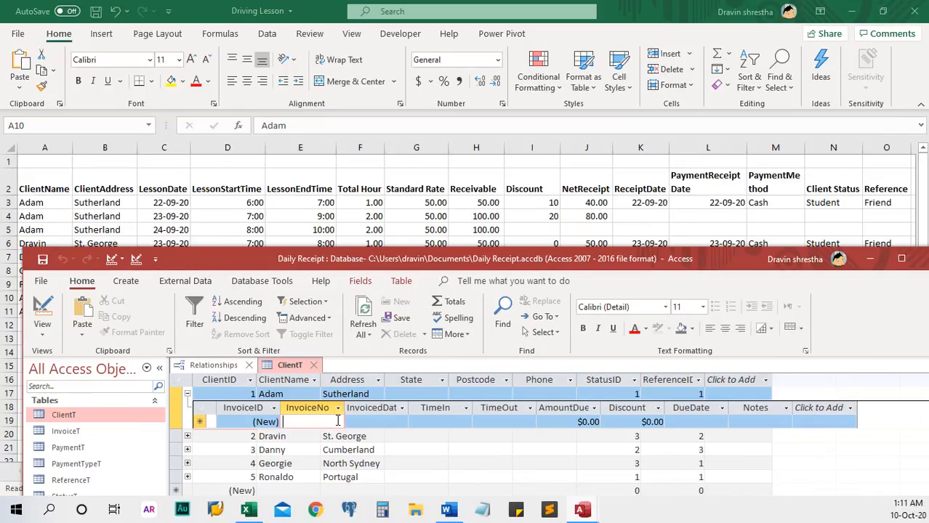
text(Dr)
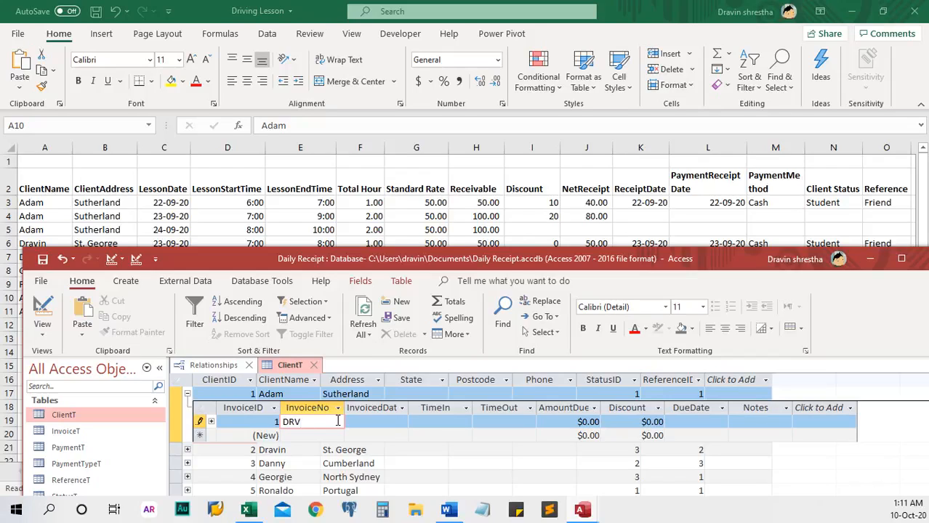
text(V-001)
key(Tab)
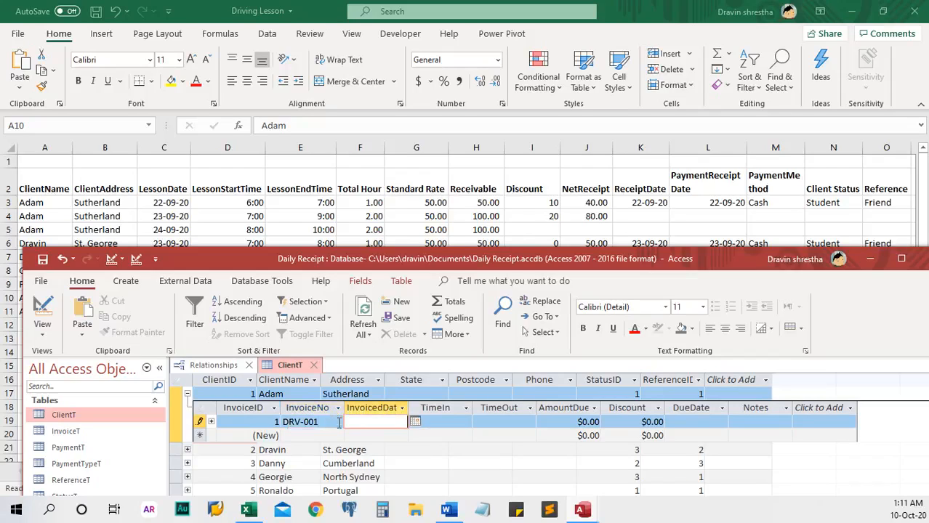
click(415, 421)
click(392, 421)
click(449, 421)
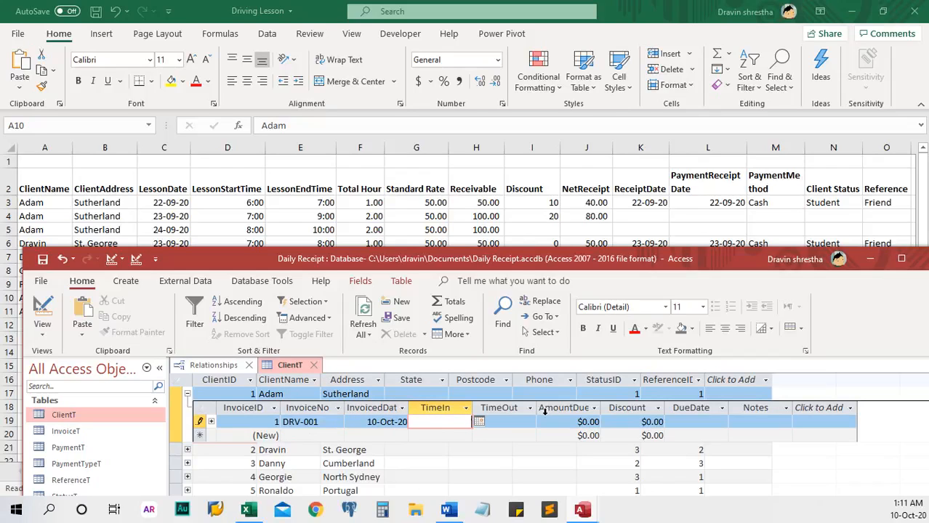
Step: Set the invoice's TimeIn to 7:00 AM and TimeOut to 8:00 AM
text(7:00)
key(Tab)
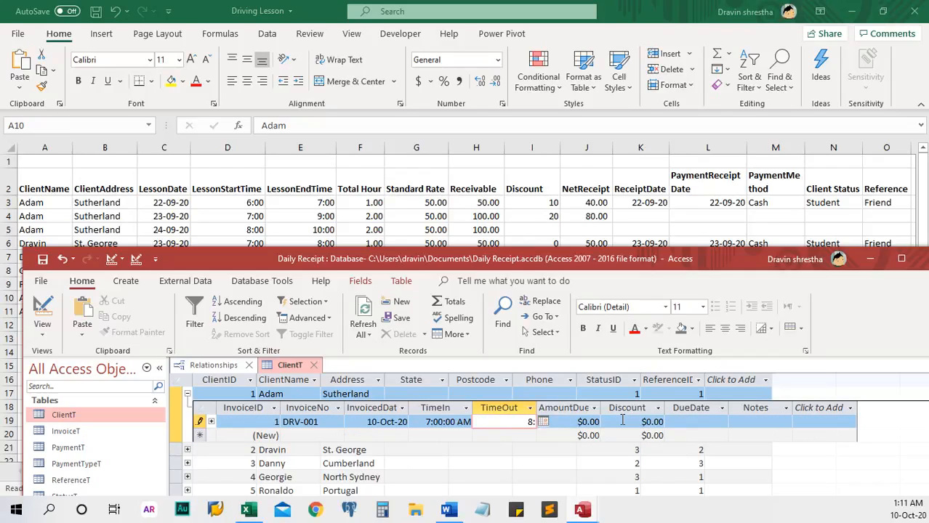
text(8:A)
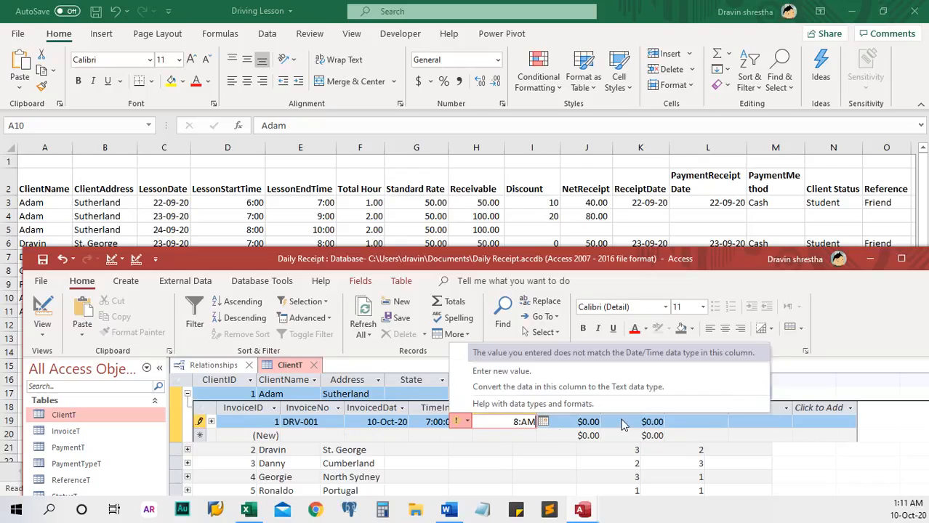
text(M)
click(522, 422)
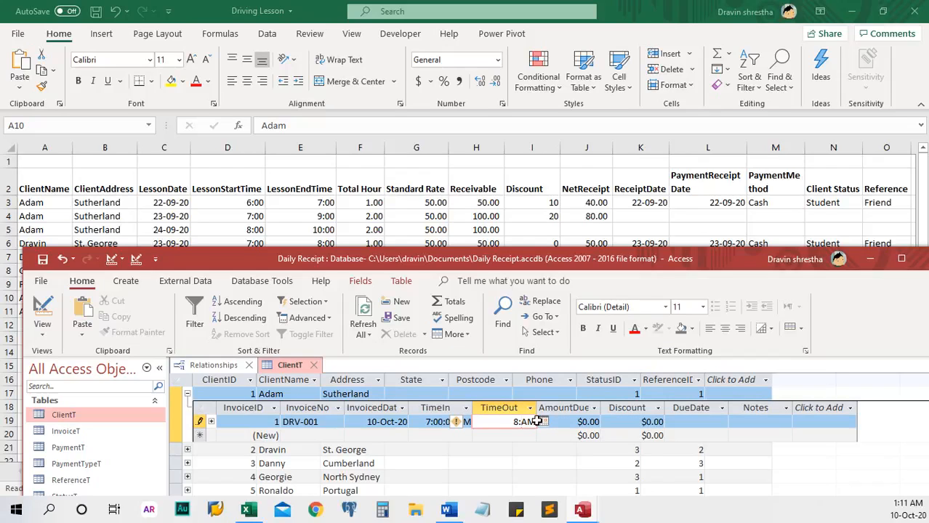
text(00)
key(Down)
Step: Set AmountDue to $50.00 and DueDate to 10-Oct-20, save the invoice, and close Access
click(579, 422)
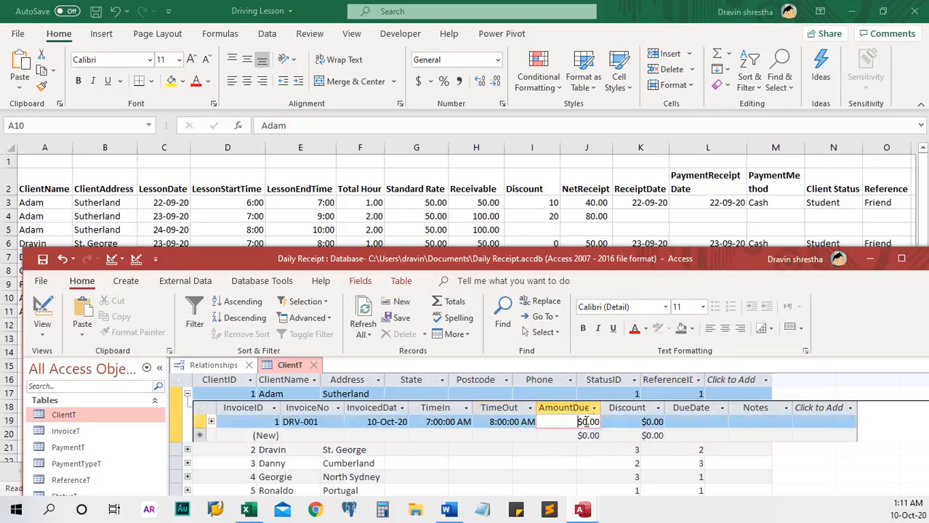
drag(569, 422, 619, 422)
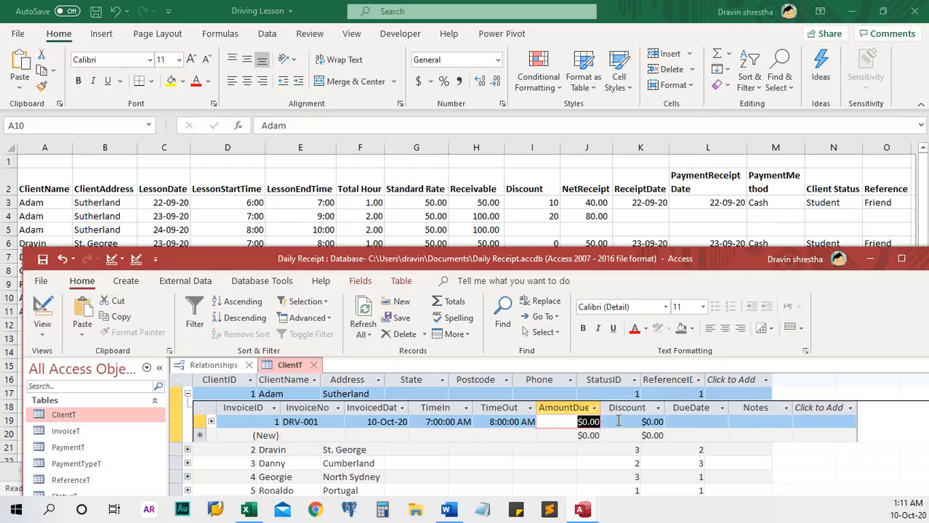
text(50)
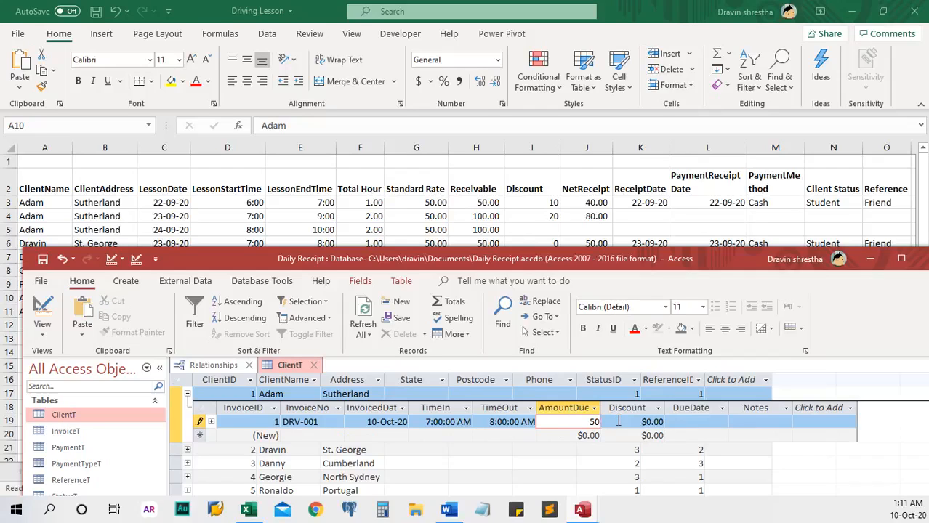
key(Down)
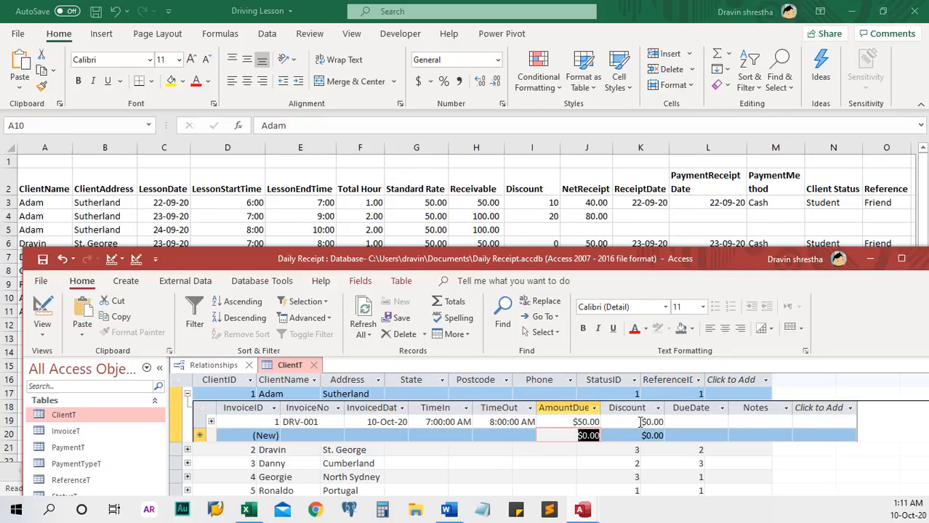
click(709, 421)
click(736, 422)
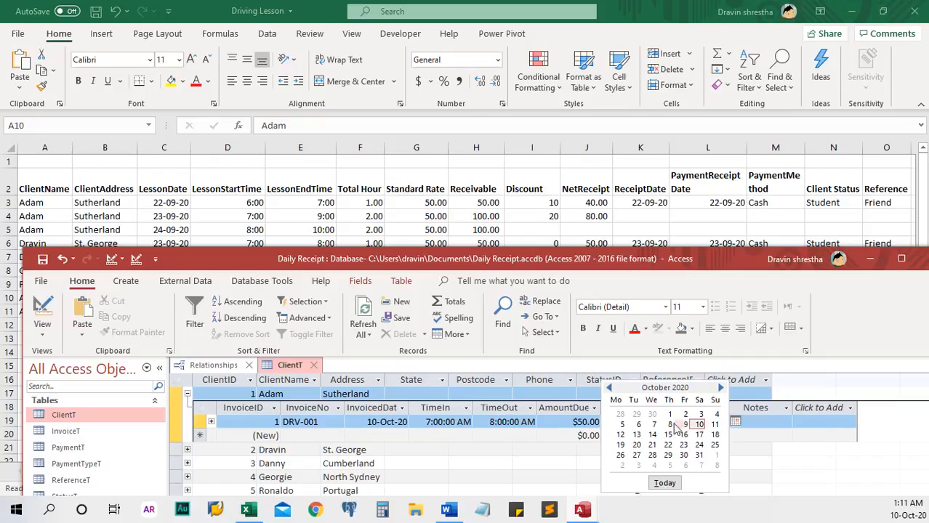
click(699, 426)
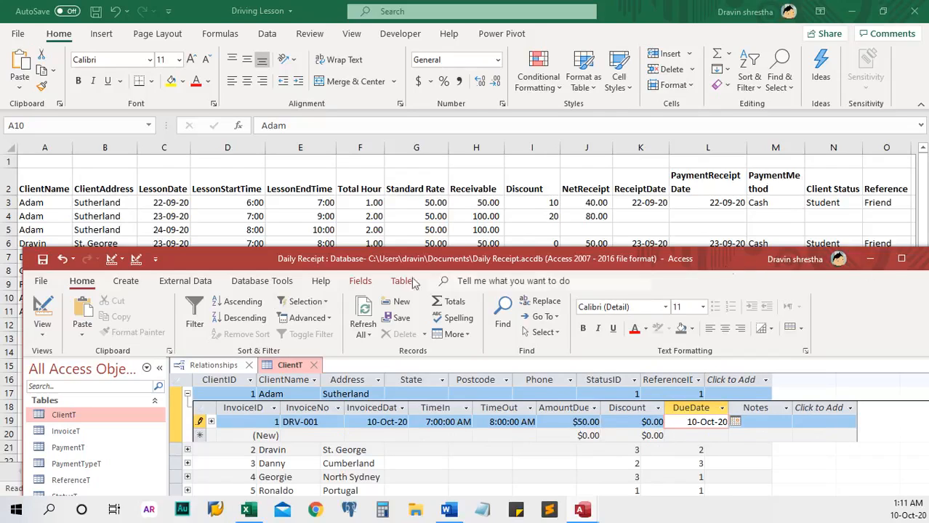
click(42, 260)
drag(744, 260, 716, 240)
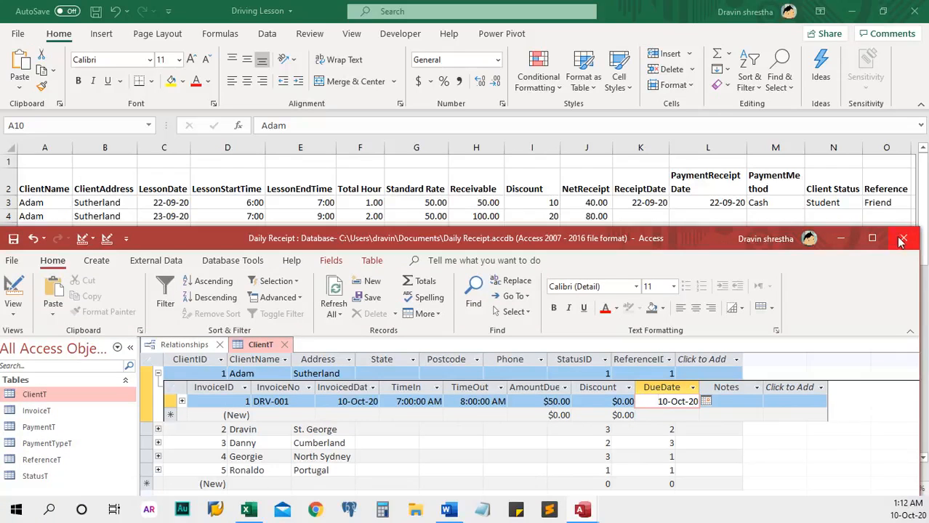
click(901, 242)
Step: Save the Relationships layout, then reopen Daily Receipt from Recent and enable its content
click(411, 293)
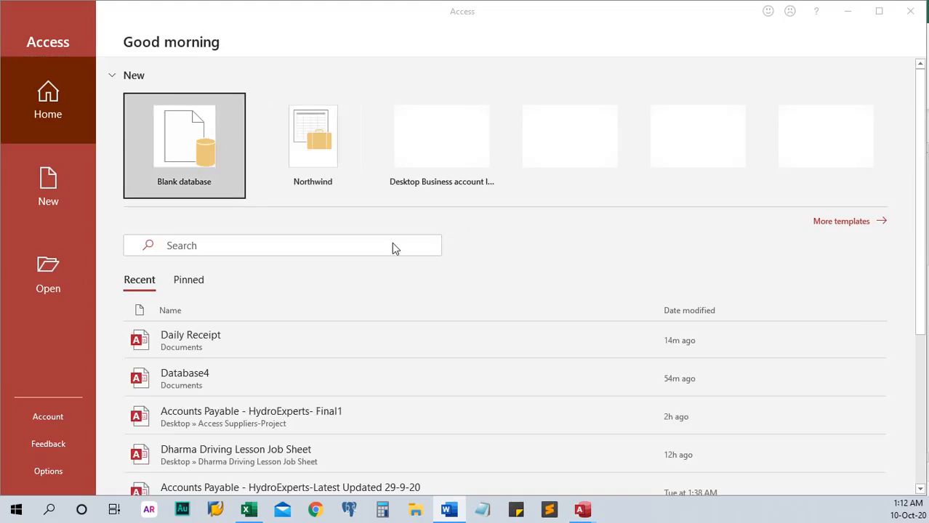
click(224, 346)
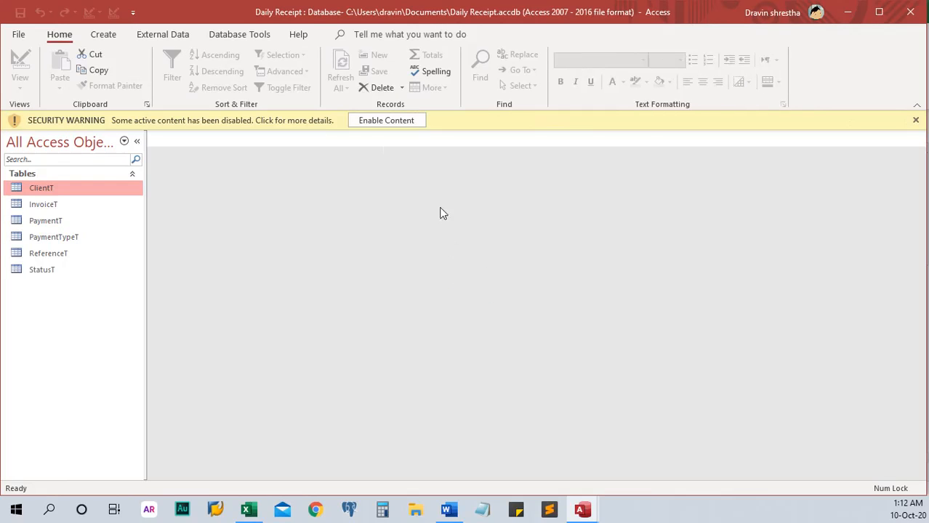
click(386, 120)
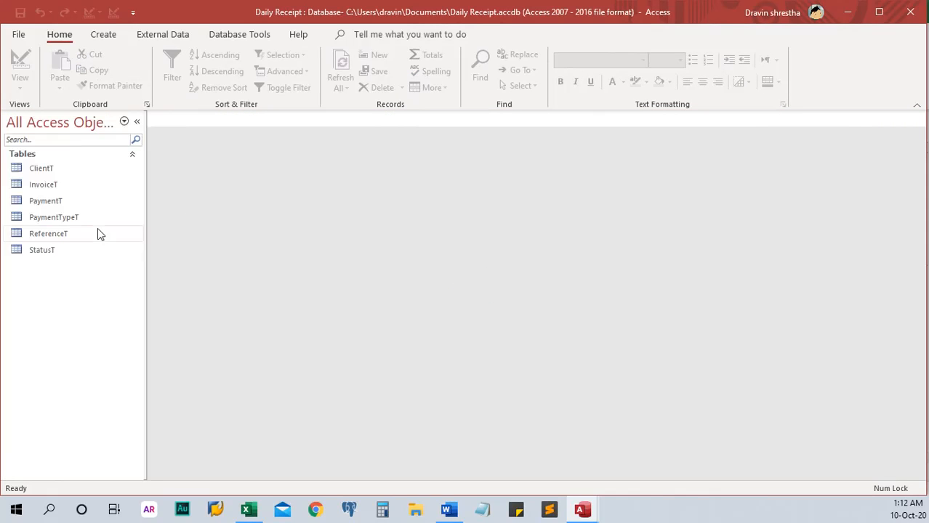
Step: Start a blank form in Design view and list the ClientT table's fields
click(104, 35)
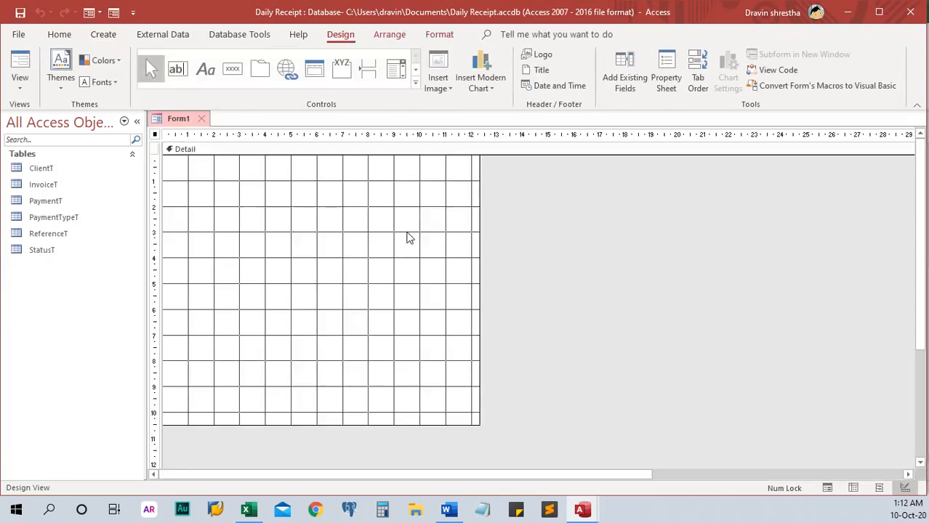
click(630, 84)
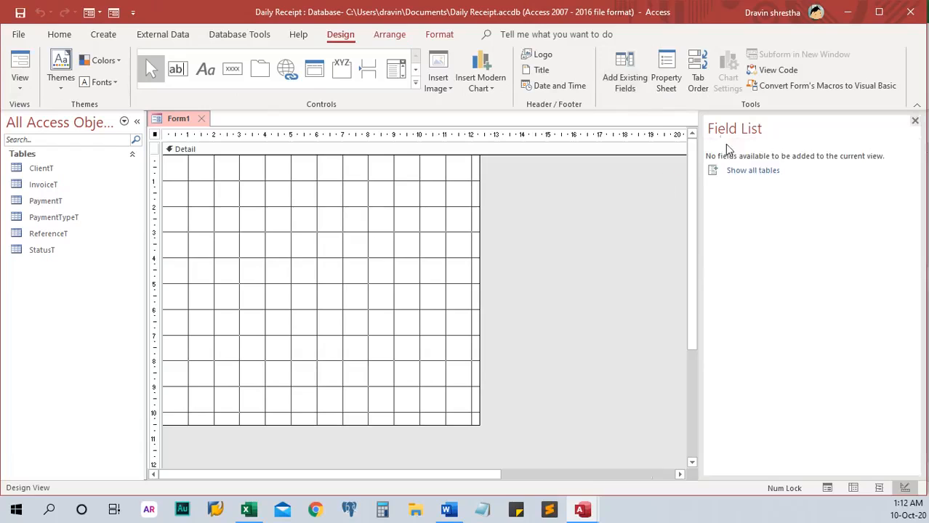
click(745, 173)
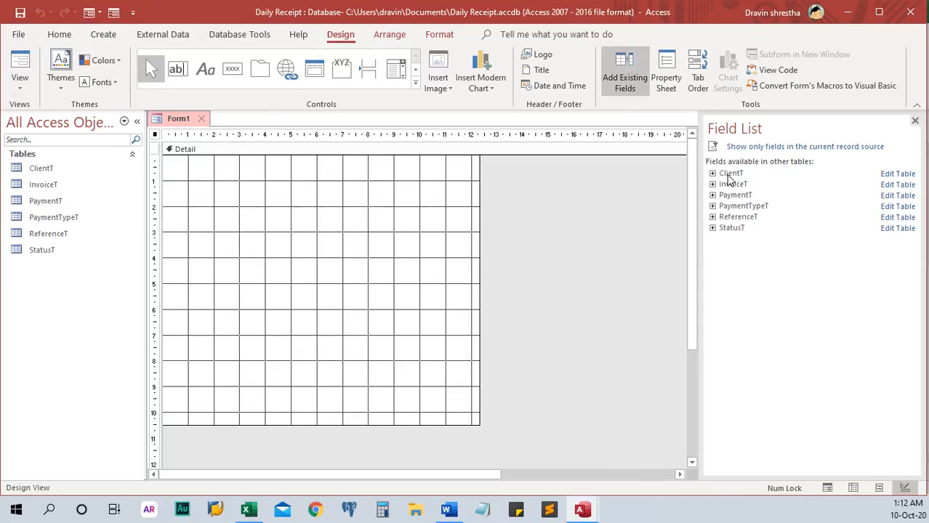
click(712, 174)
Step: Add ClientID, ClientName, Address, State, Postcode, Phone, StatusID and ReferenceID, then view the form with data
click(744, 185)
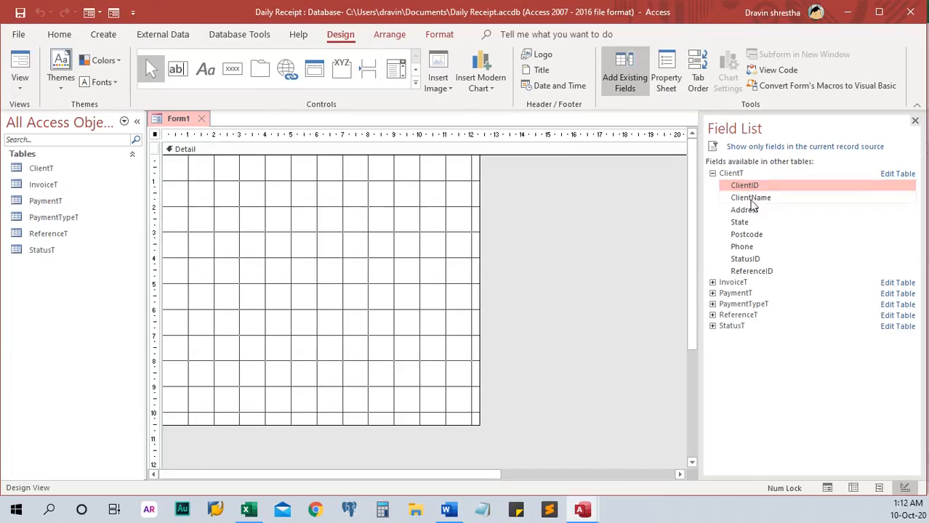
double_click(752, 186)
double_click(760, 199)
double_click(753, 213)
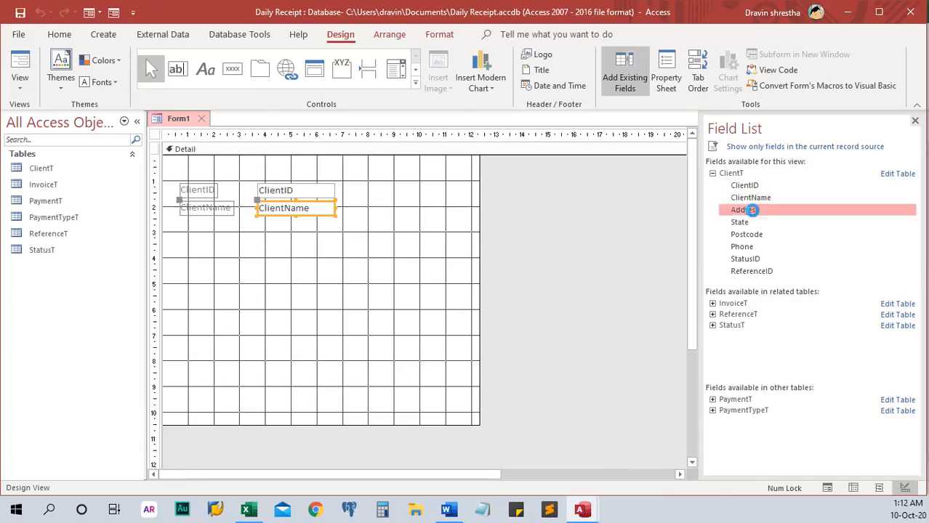
double_click(749, 223)
double_click(752, 235)
double_click(754, 247)
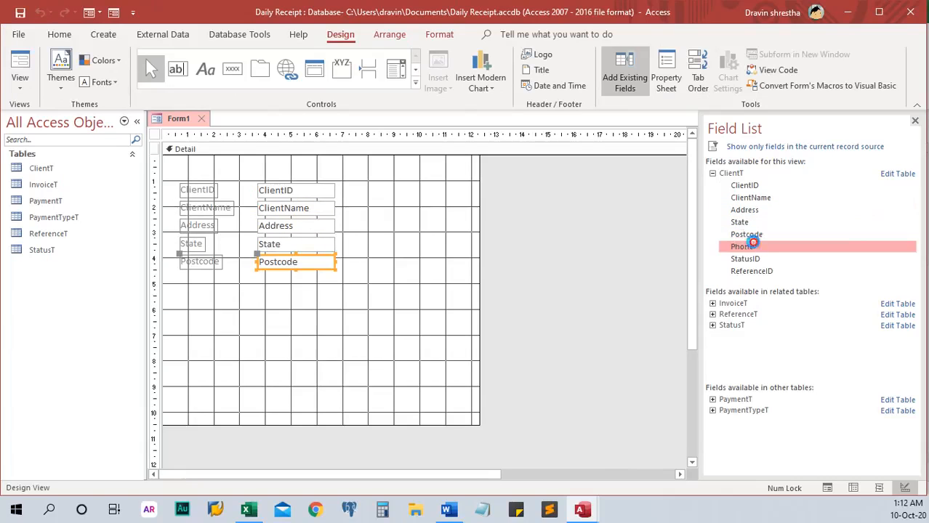
double_click(759, 259)
double_click(763, 272)
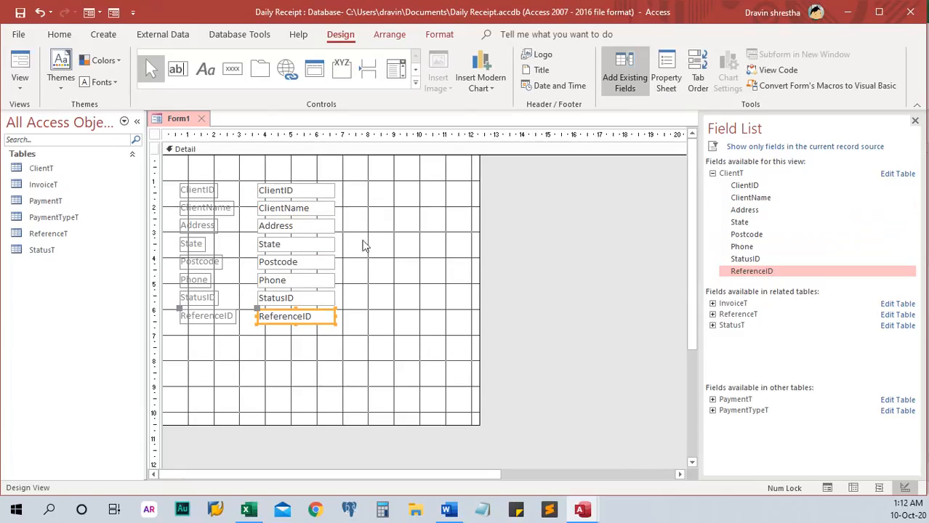
click(21, 61)
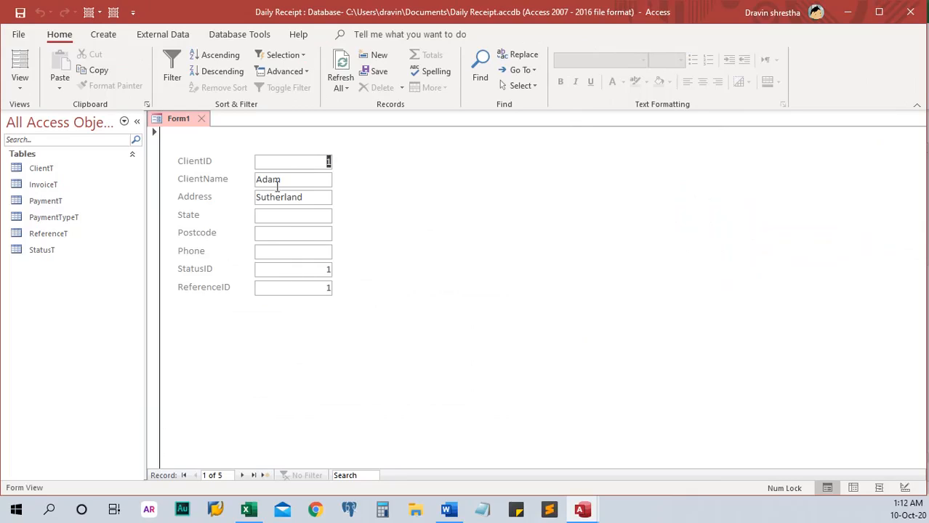
Step: Try the form's fields, clear the ReferenceID value, and close Form1 without saving its design
click(315, 181)
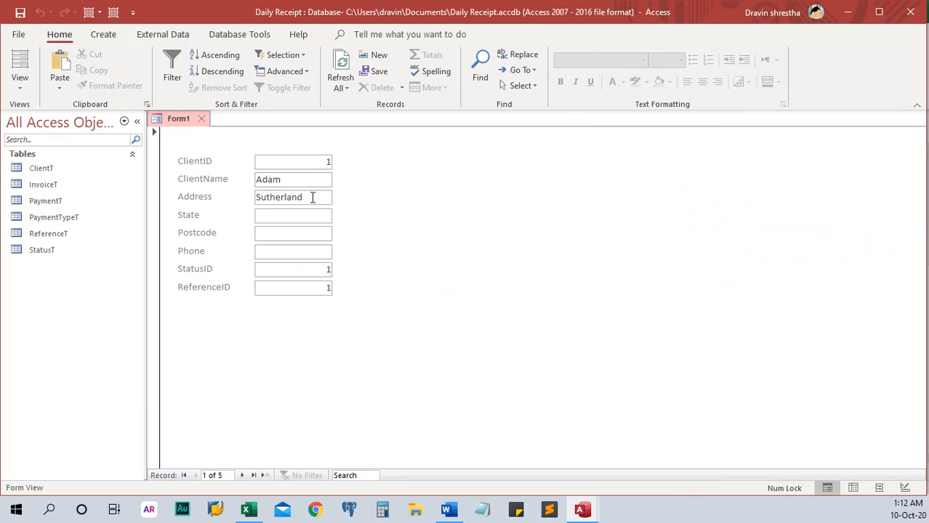
click(320, 196)
double_click(317, 269)
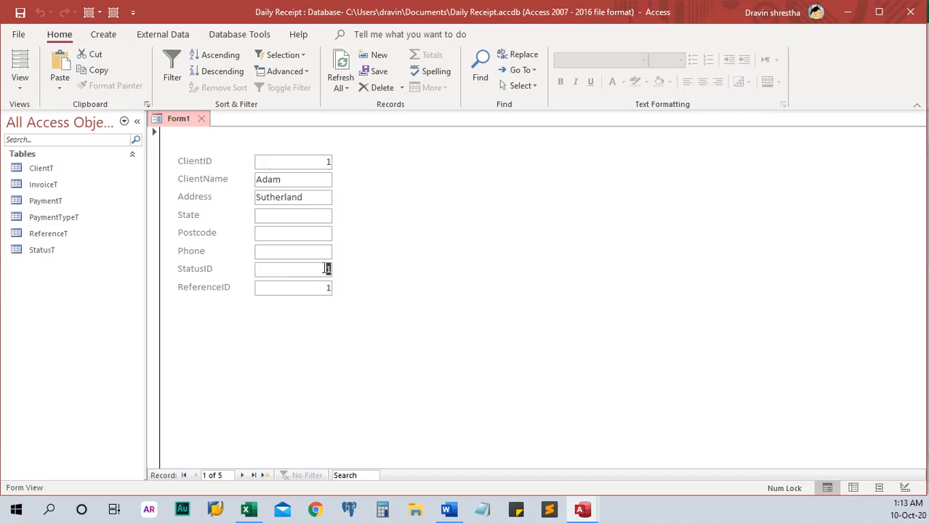
double_click(331, 289)
double_click(329, 269)
double_click(328, 289)
key(Delete)
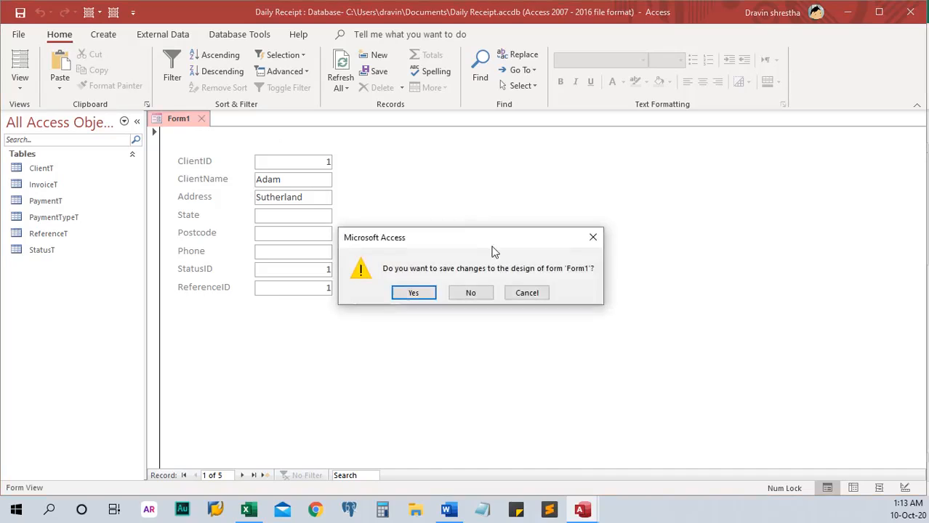
click(474, 294)
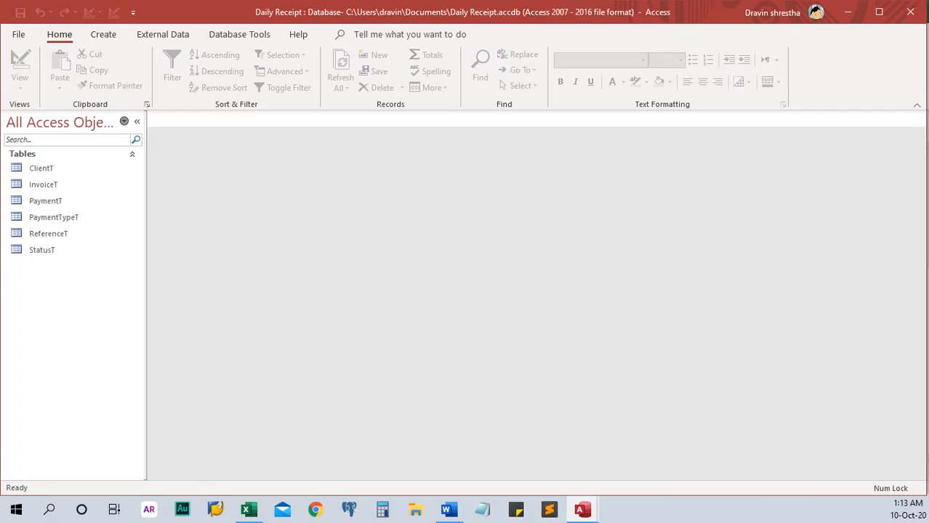